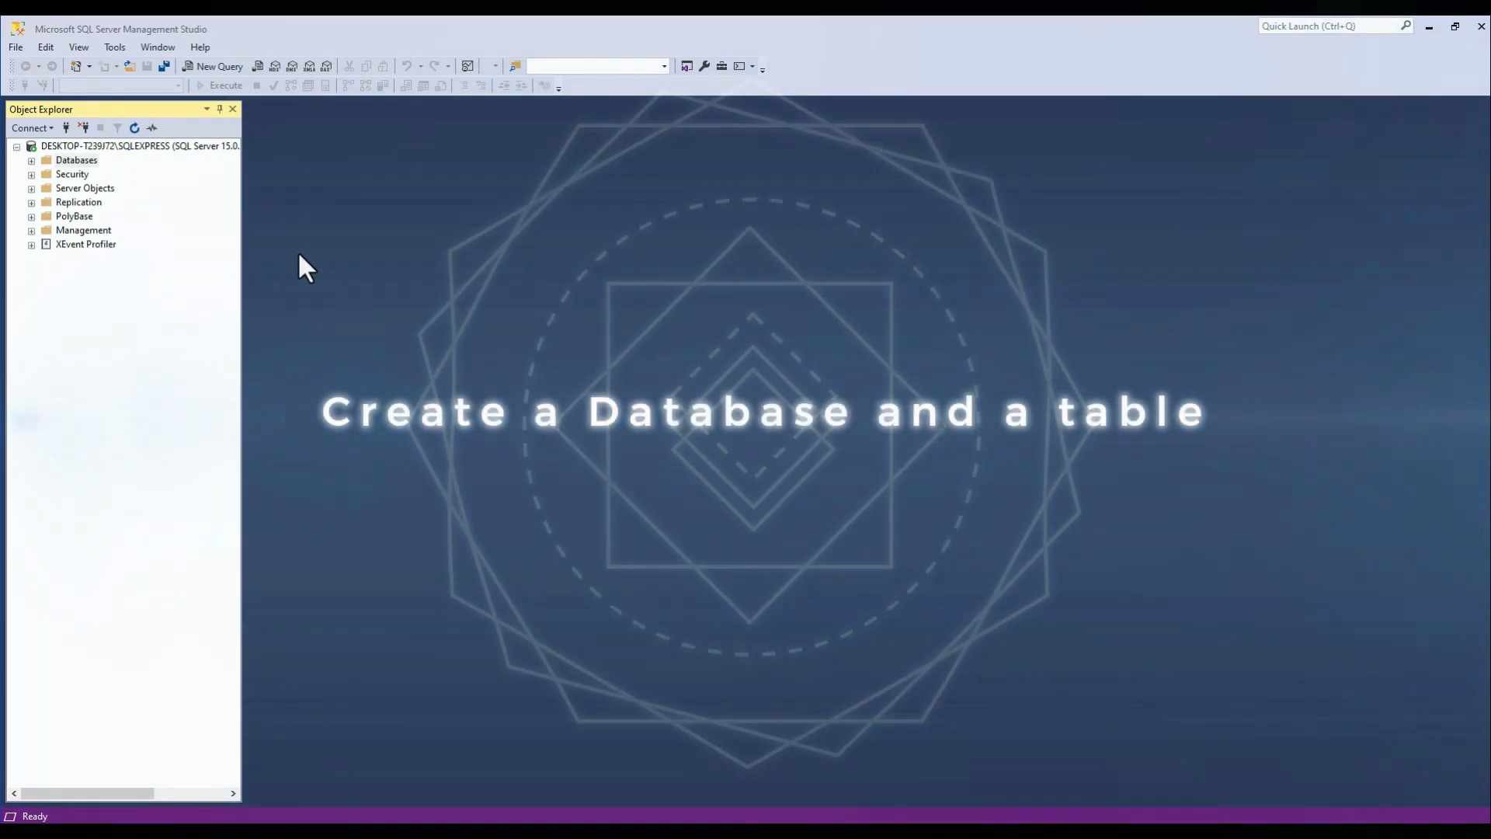
Start a new database on the server and name it tutorials.
click(31, 160)
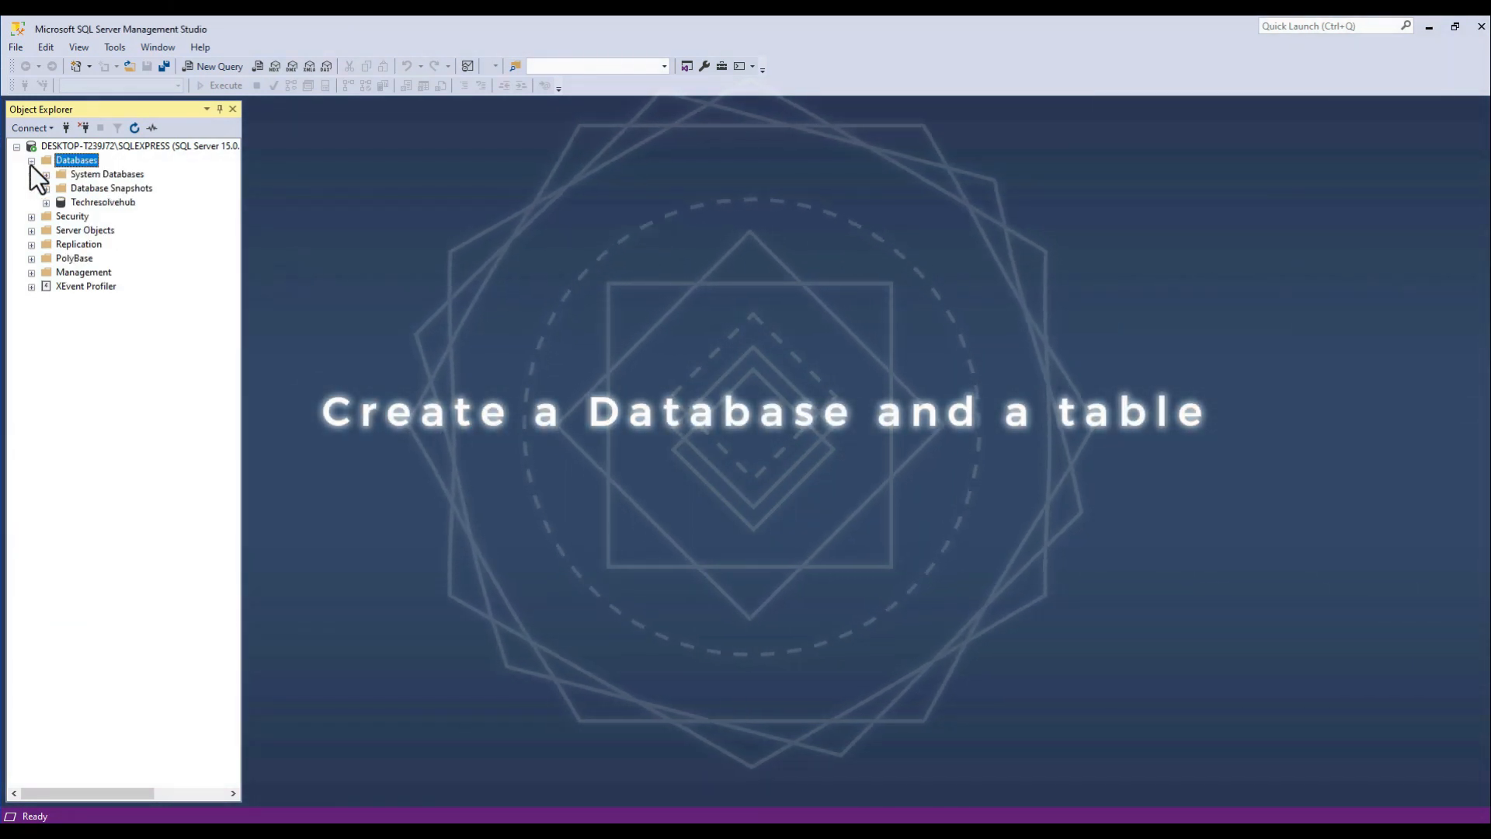
right_click(81, 161)
click(111, 169)
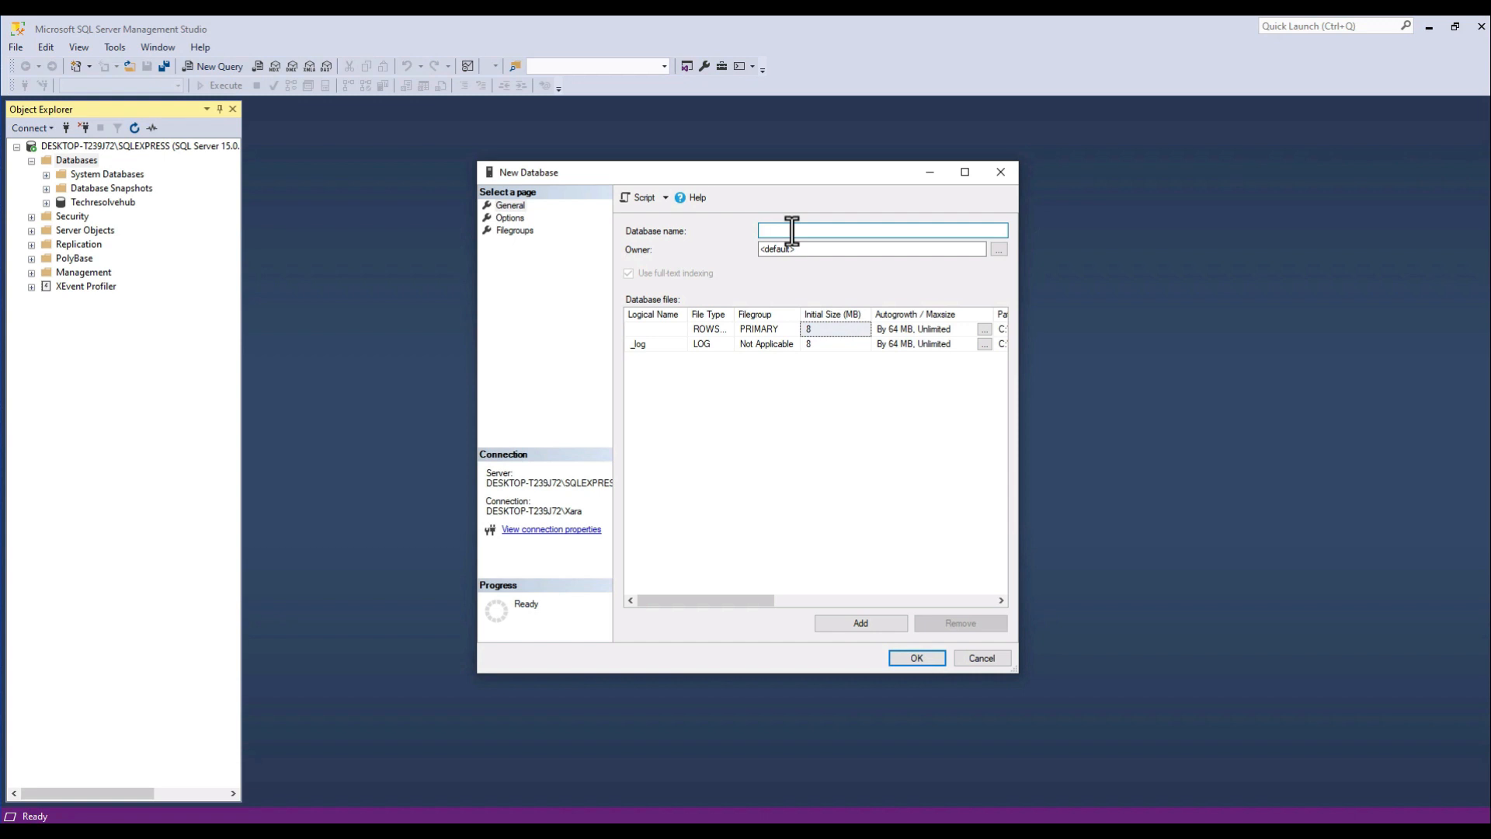
text(tuo)
key(BackSpace)
text(torials)
Set the new database's collation to SQL_Latin1_General_CP1_CI_AS.
click(510, 217)
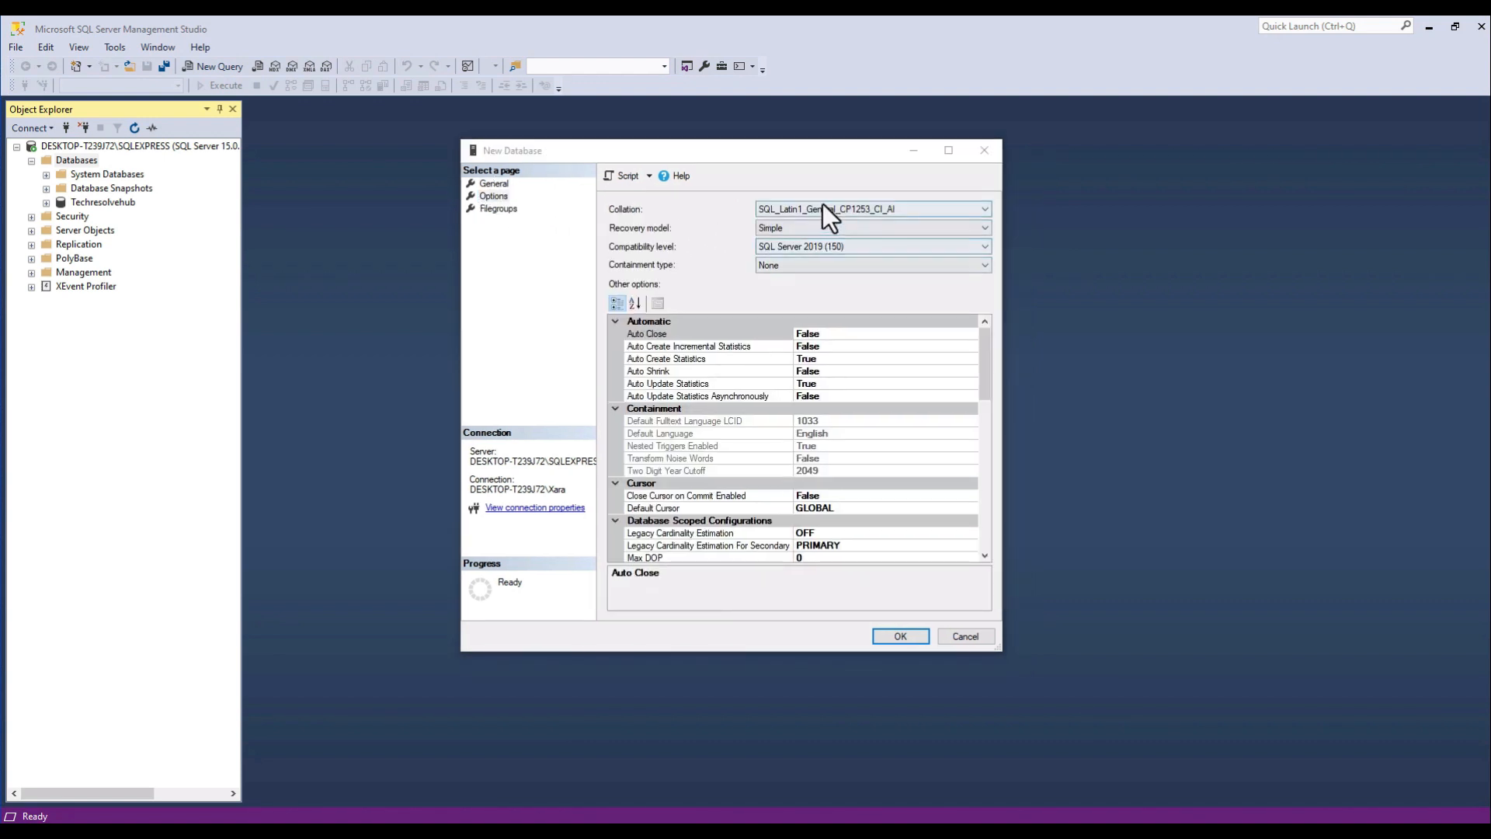
click(822, 205)
scroll(888, 354, up, 3)
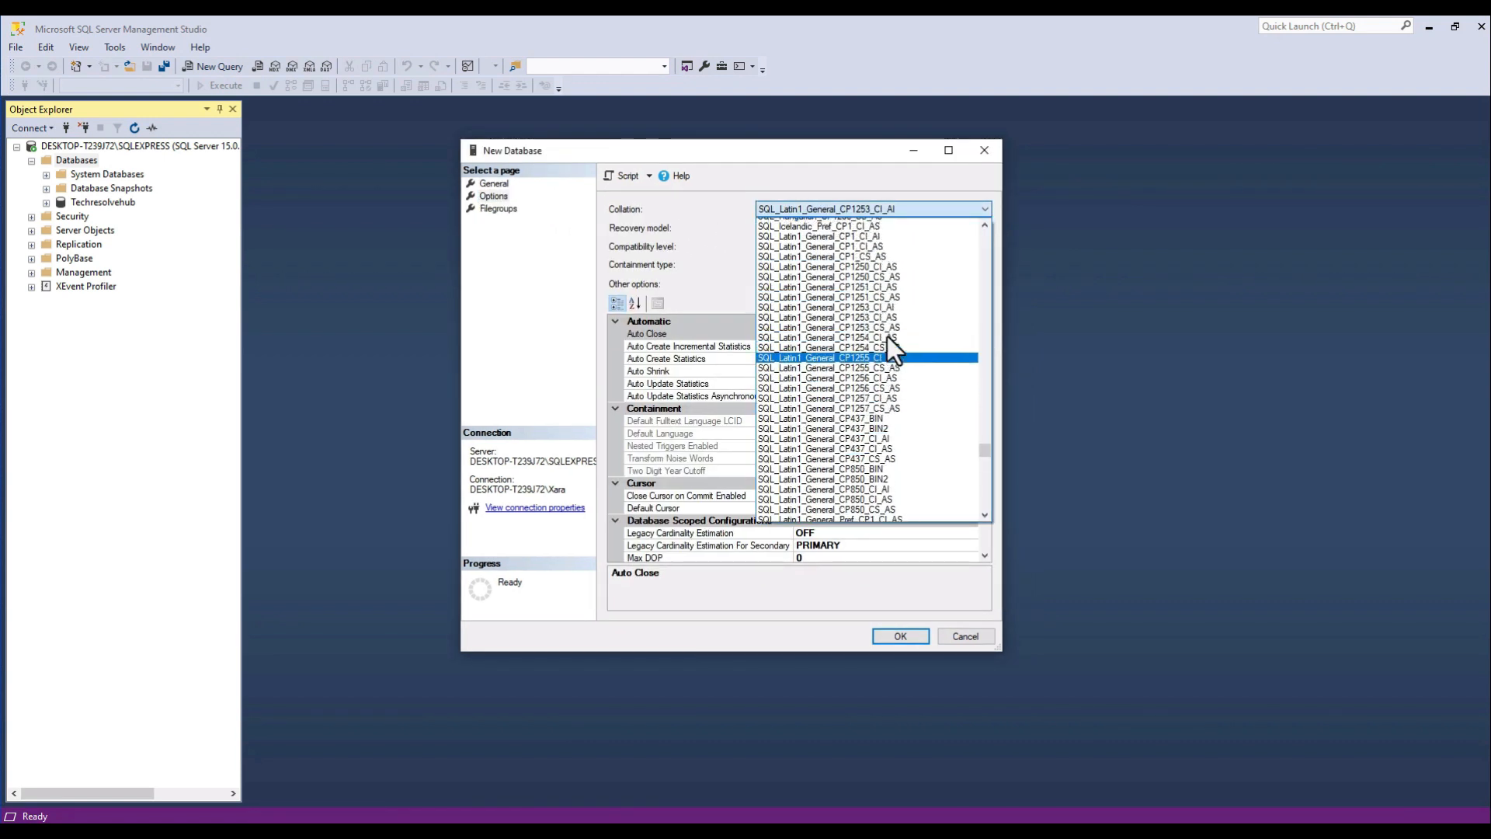
scroll(887, 337, up, 2)
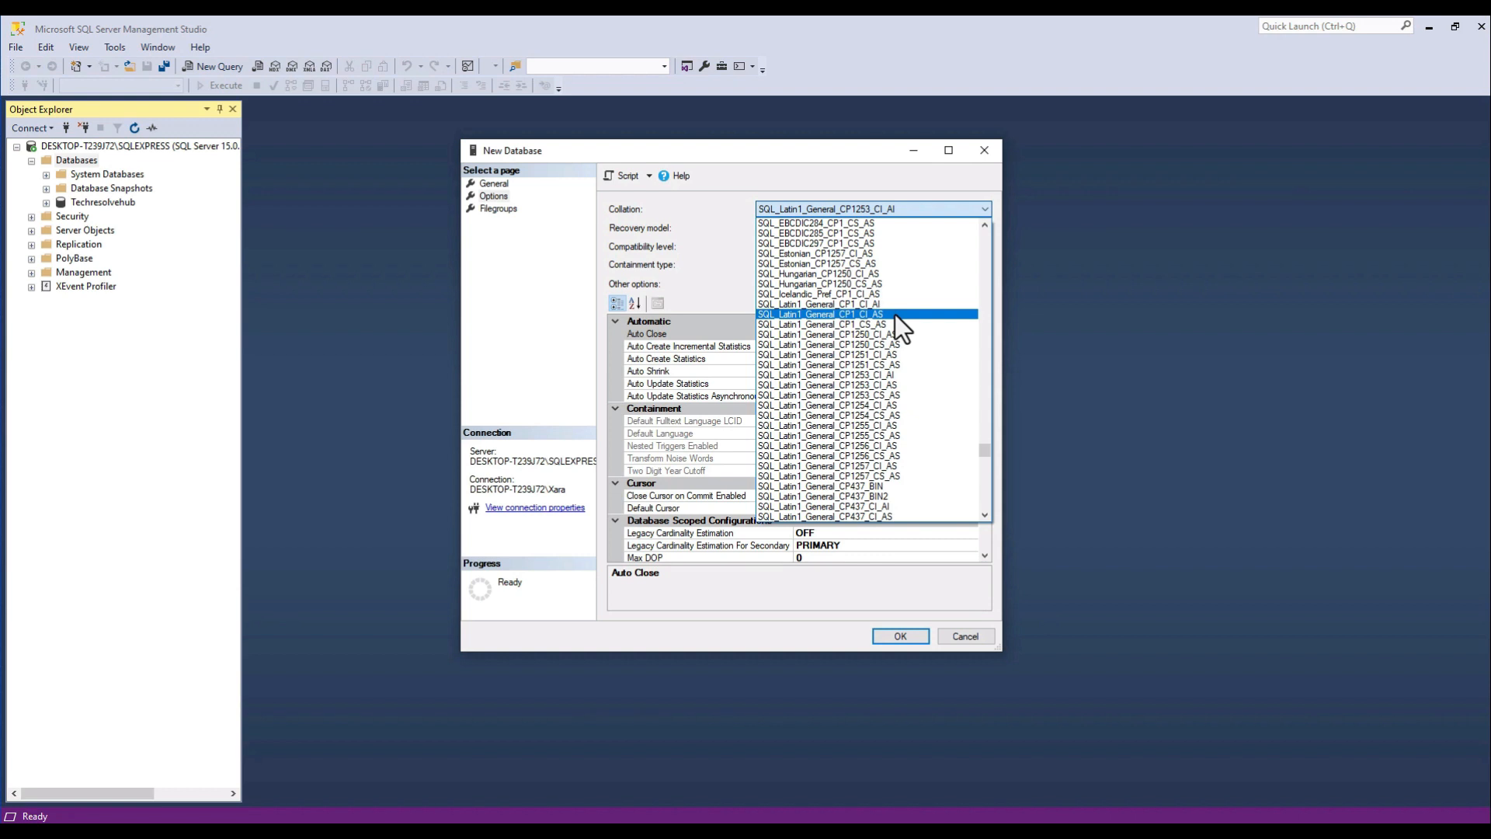
click(894, 314)
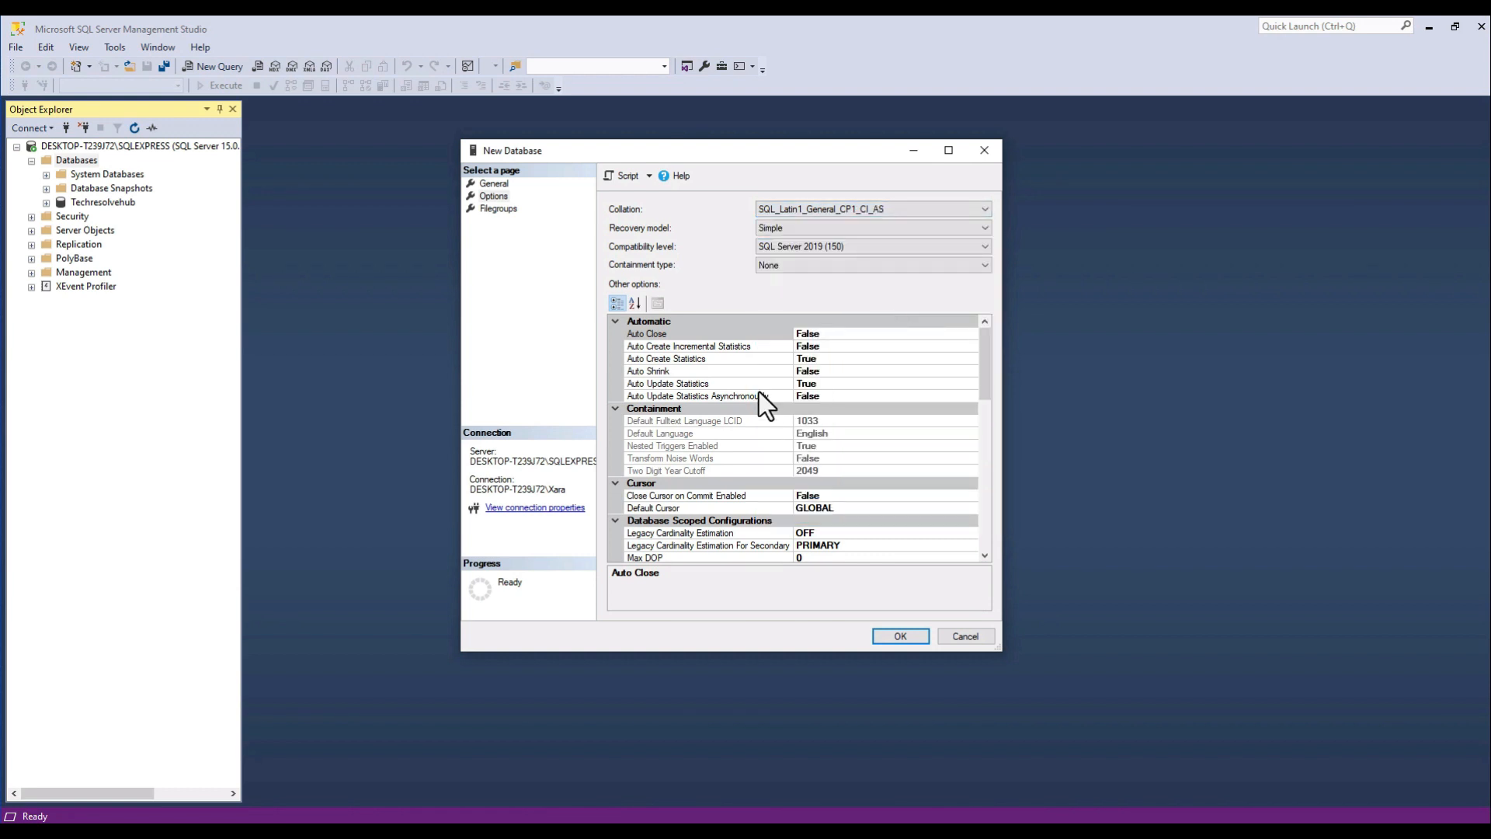
Review the filegroups, general settings and options of the new database and create it.
click(501, 210)
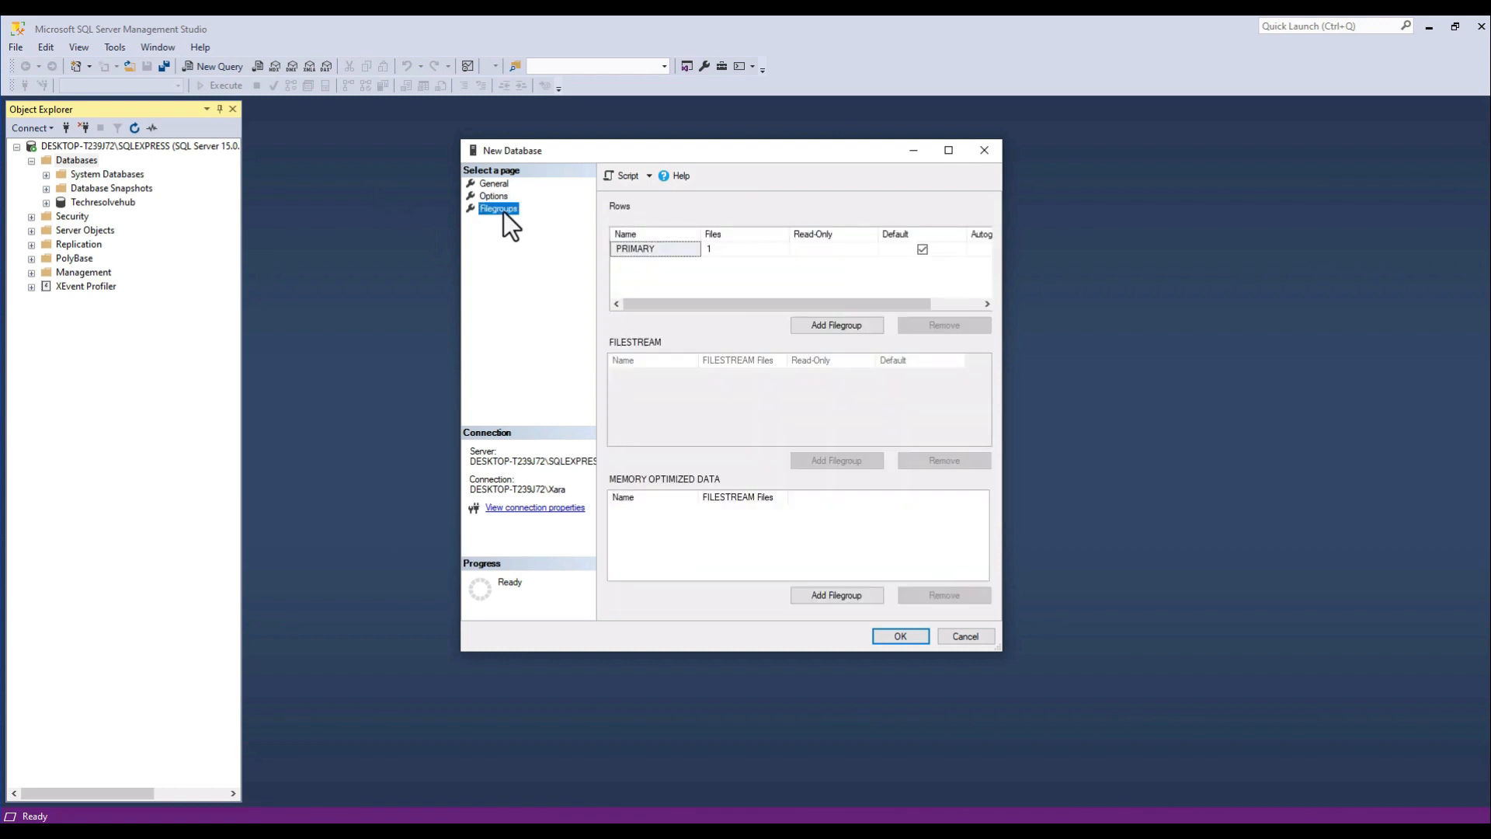
click(498, 199)
click(500, 190)
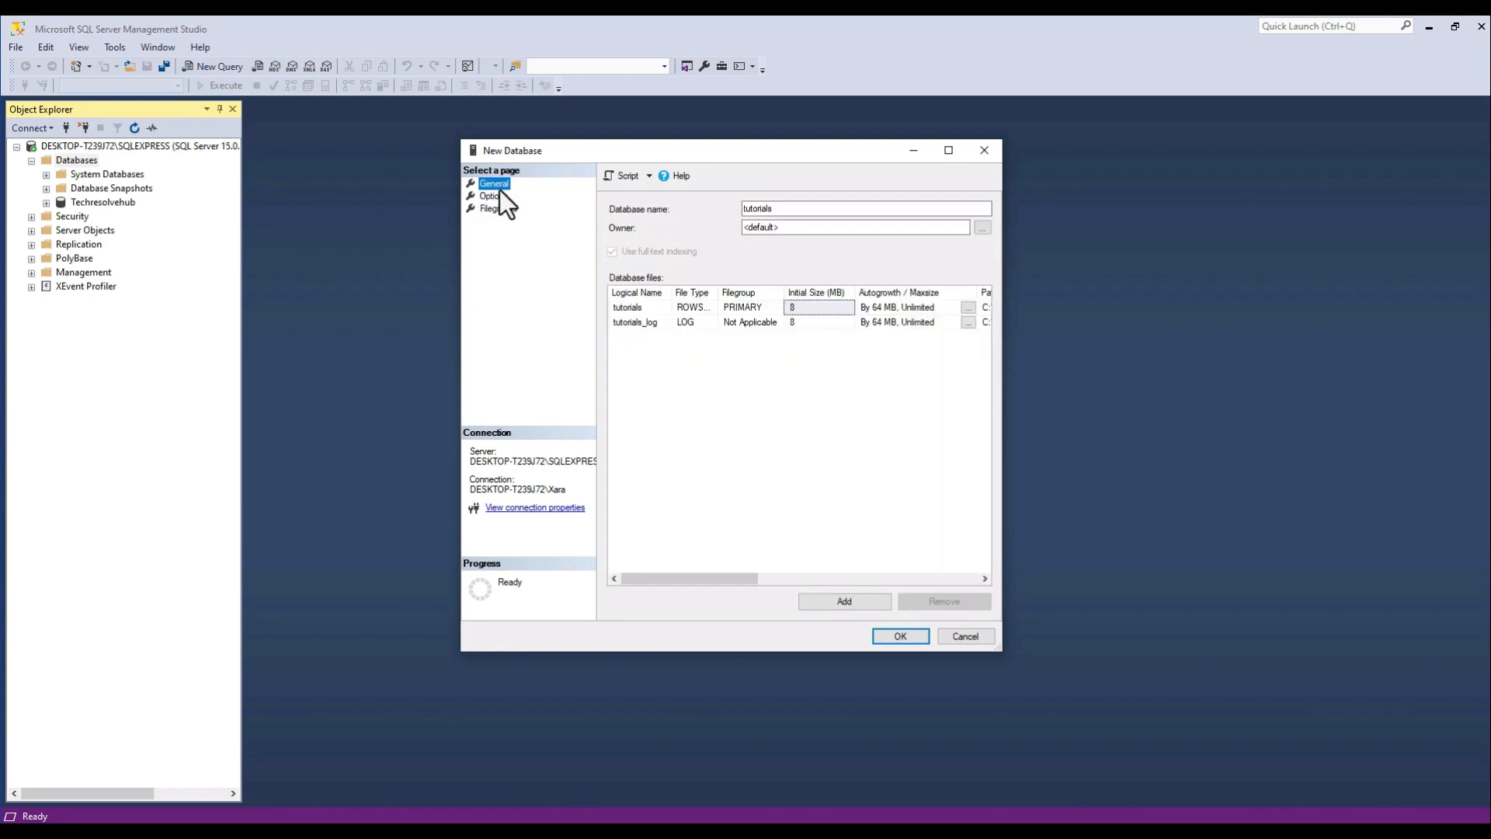
click(500, 199)
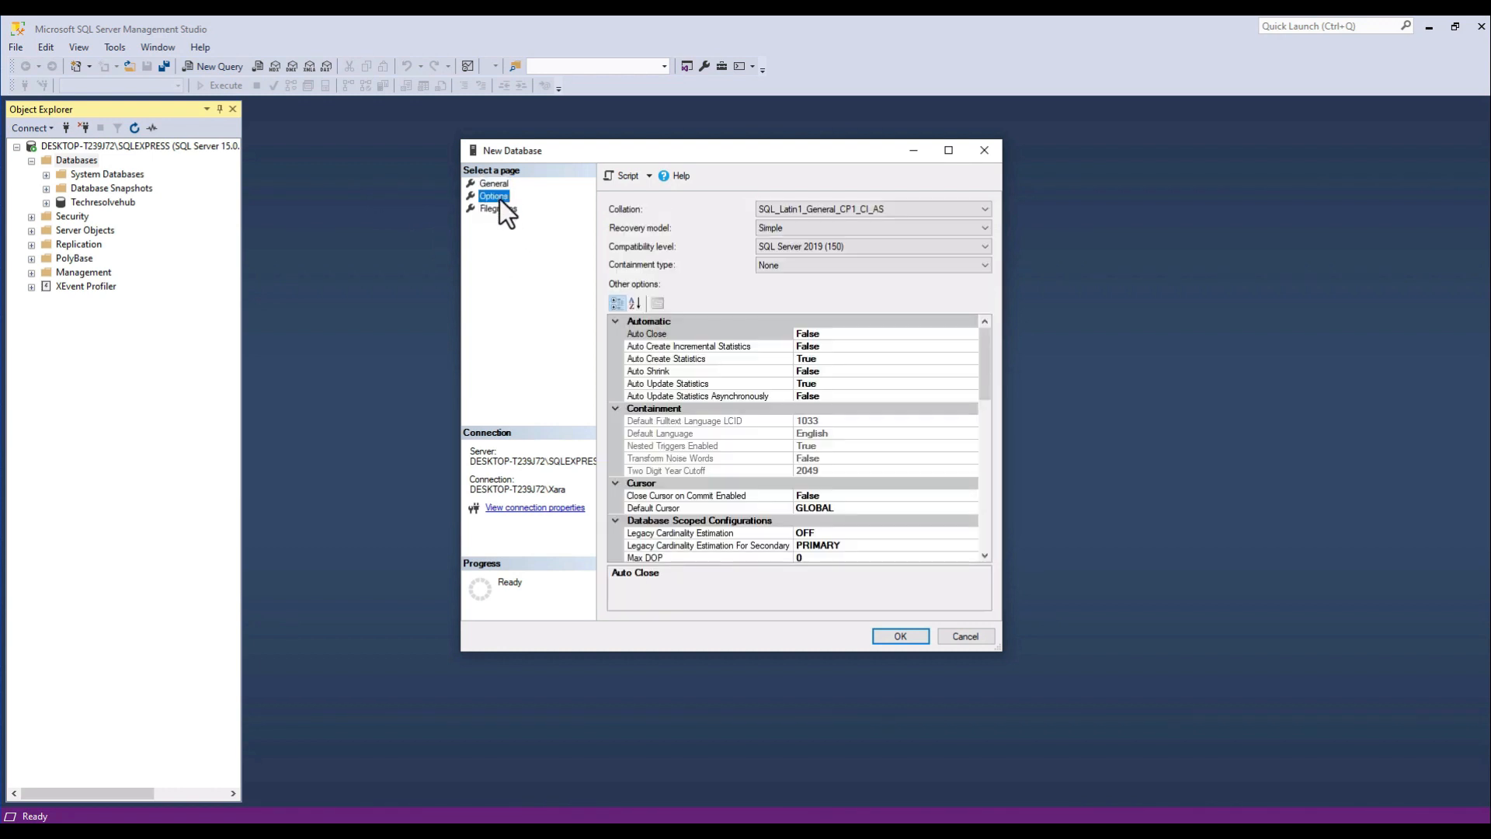
click(900, 636)
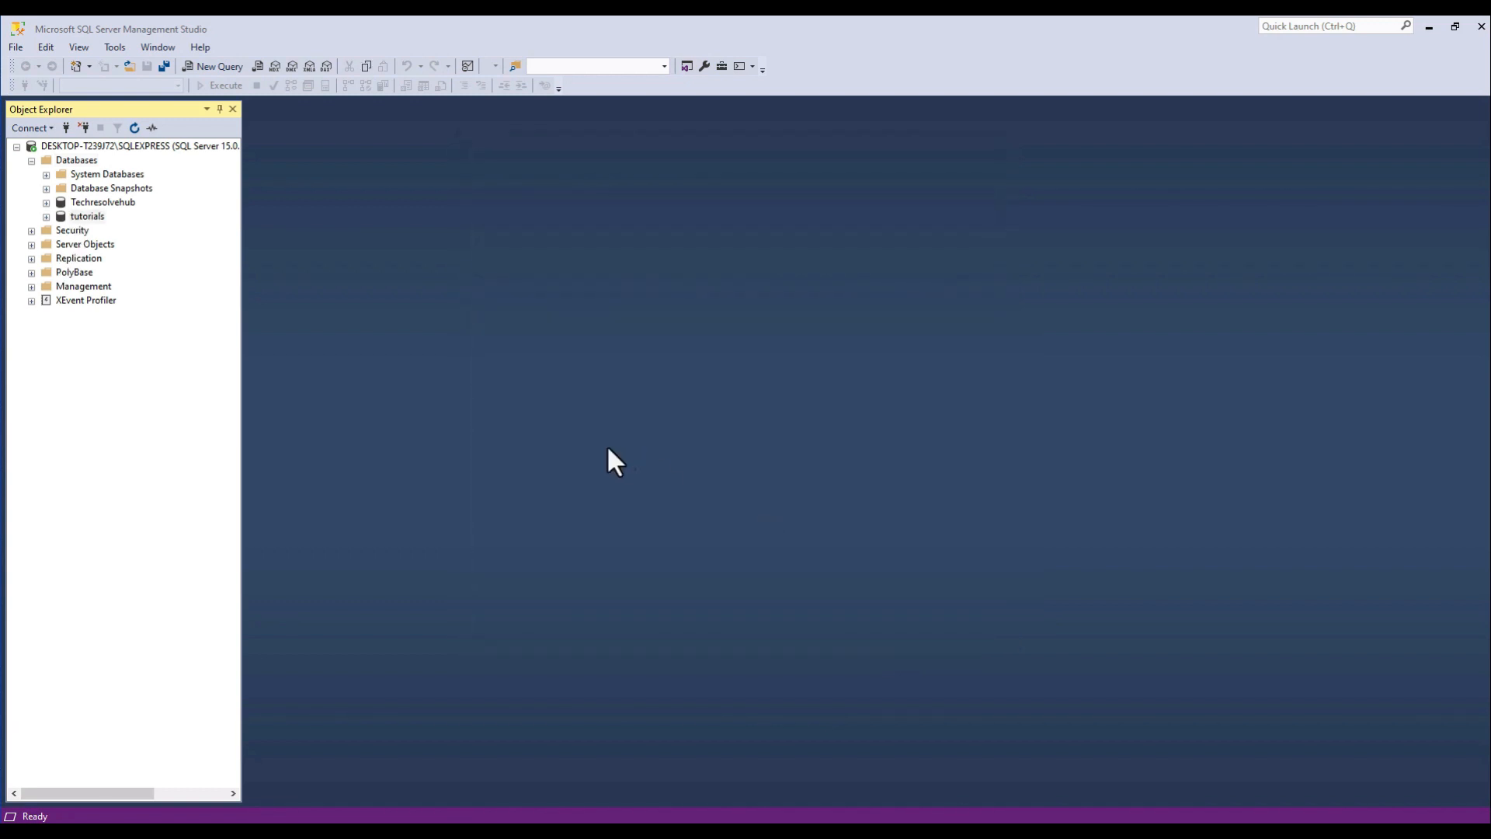
Start designing a new table in the tutorials database.
click(47, 219)
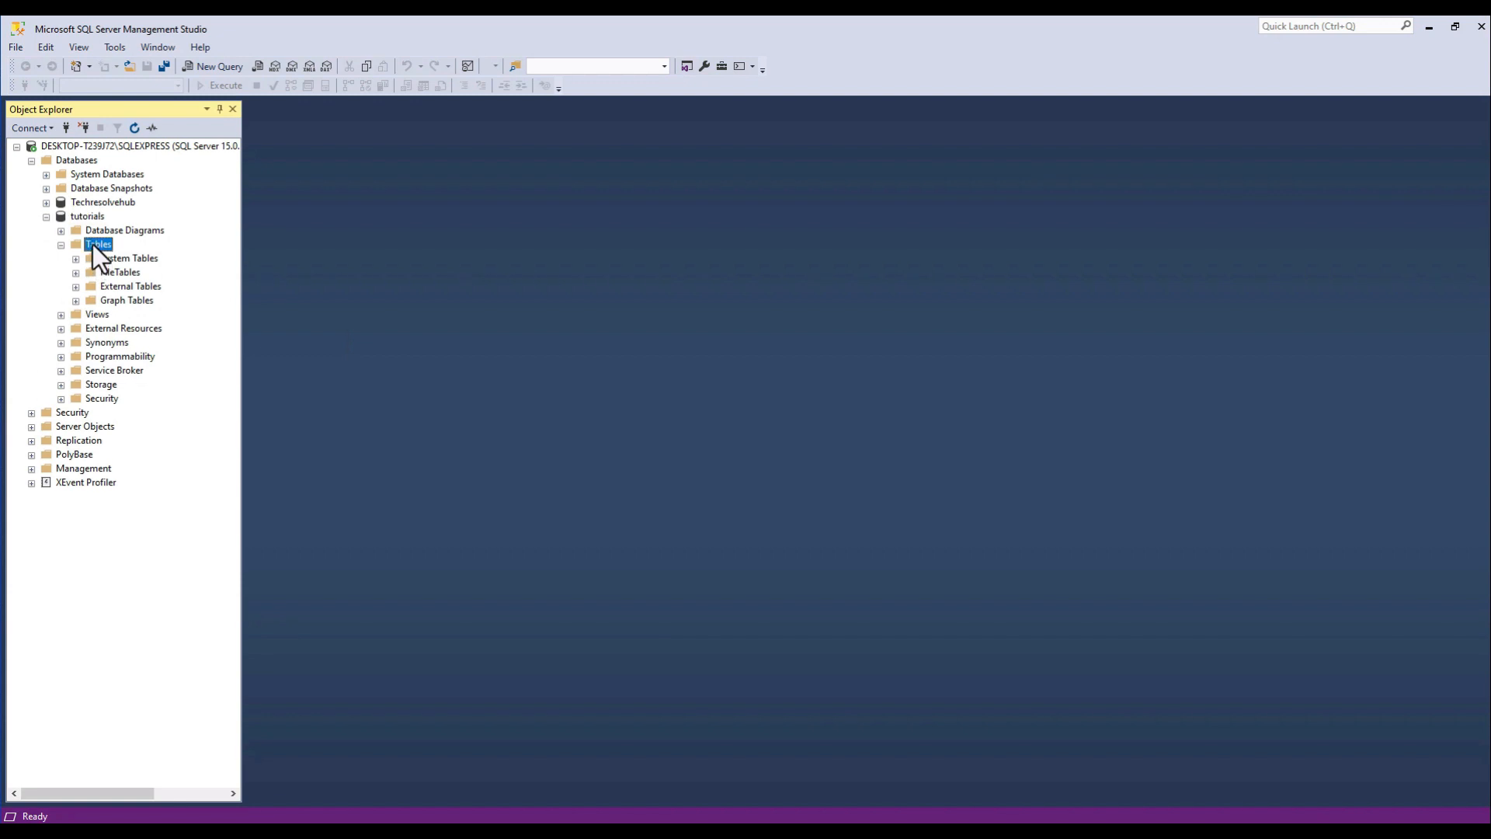
right_click(91, 243)
mouse_move(136, 253)
click(297, 260)
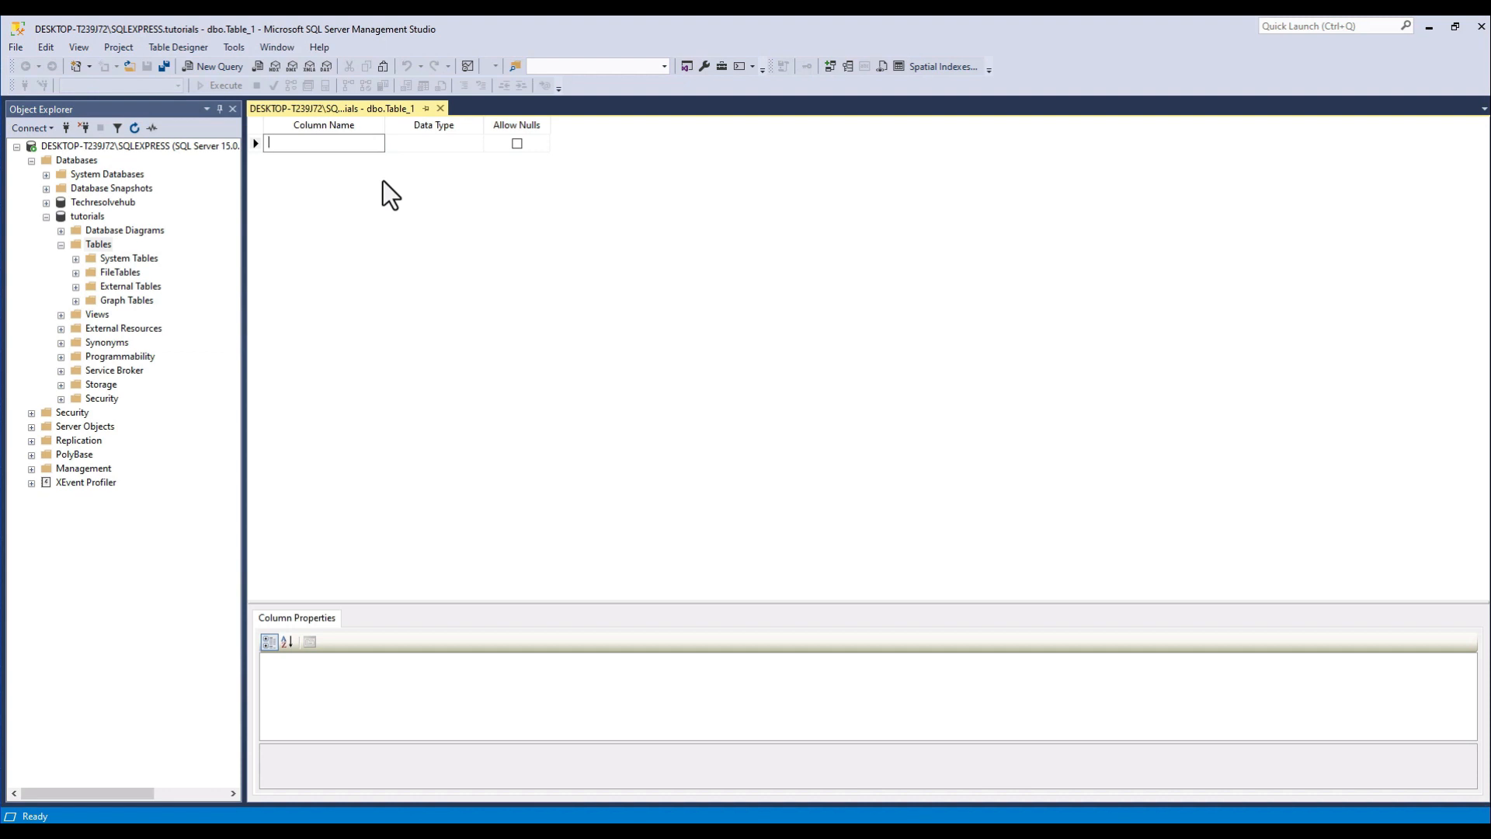
Add a user_id column with data type int that does not allow nulls.
text(user)
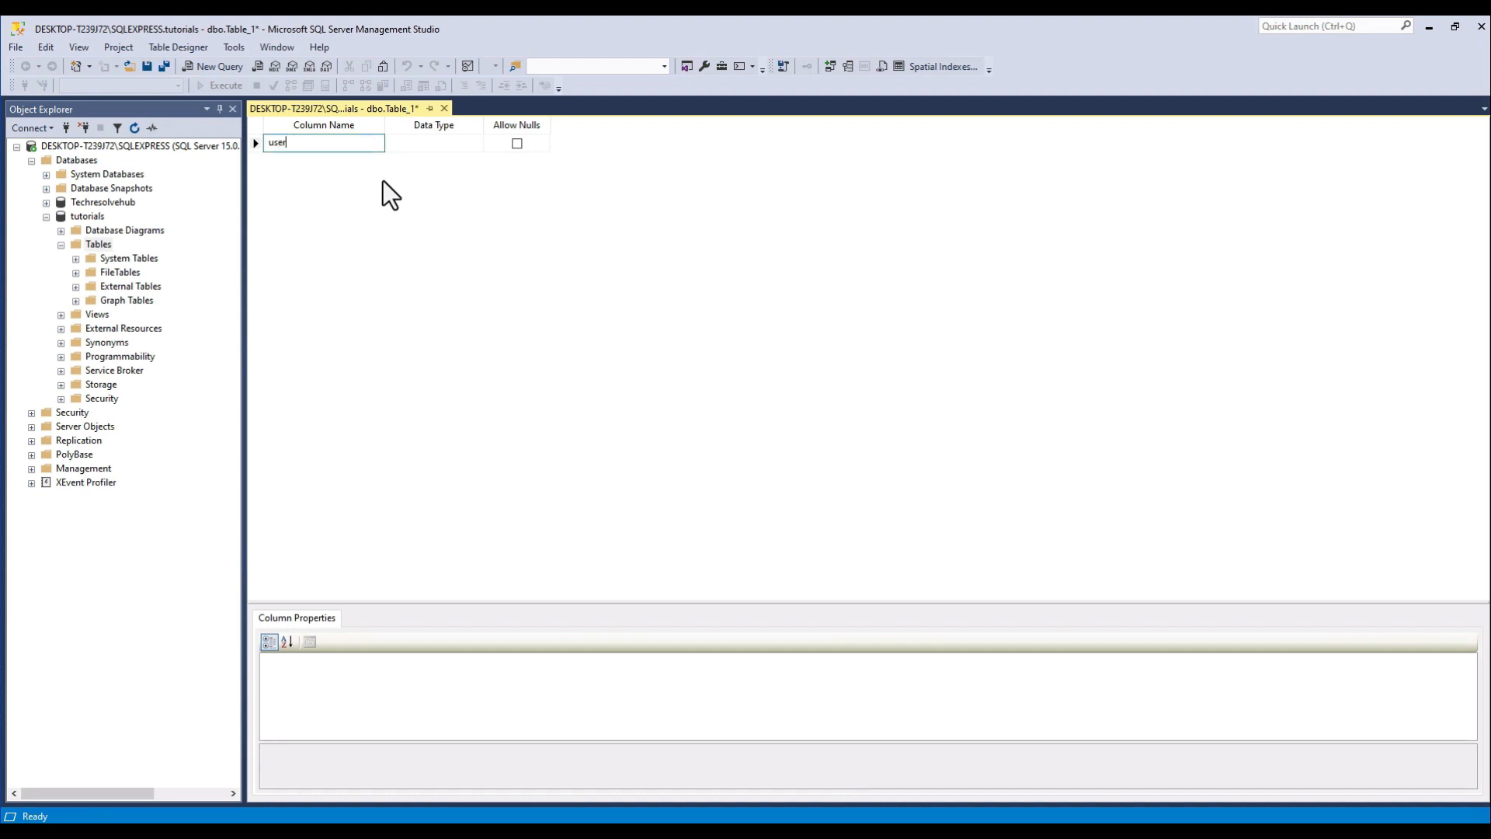
text(_id)
key(Tab)
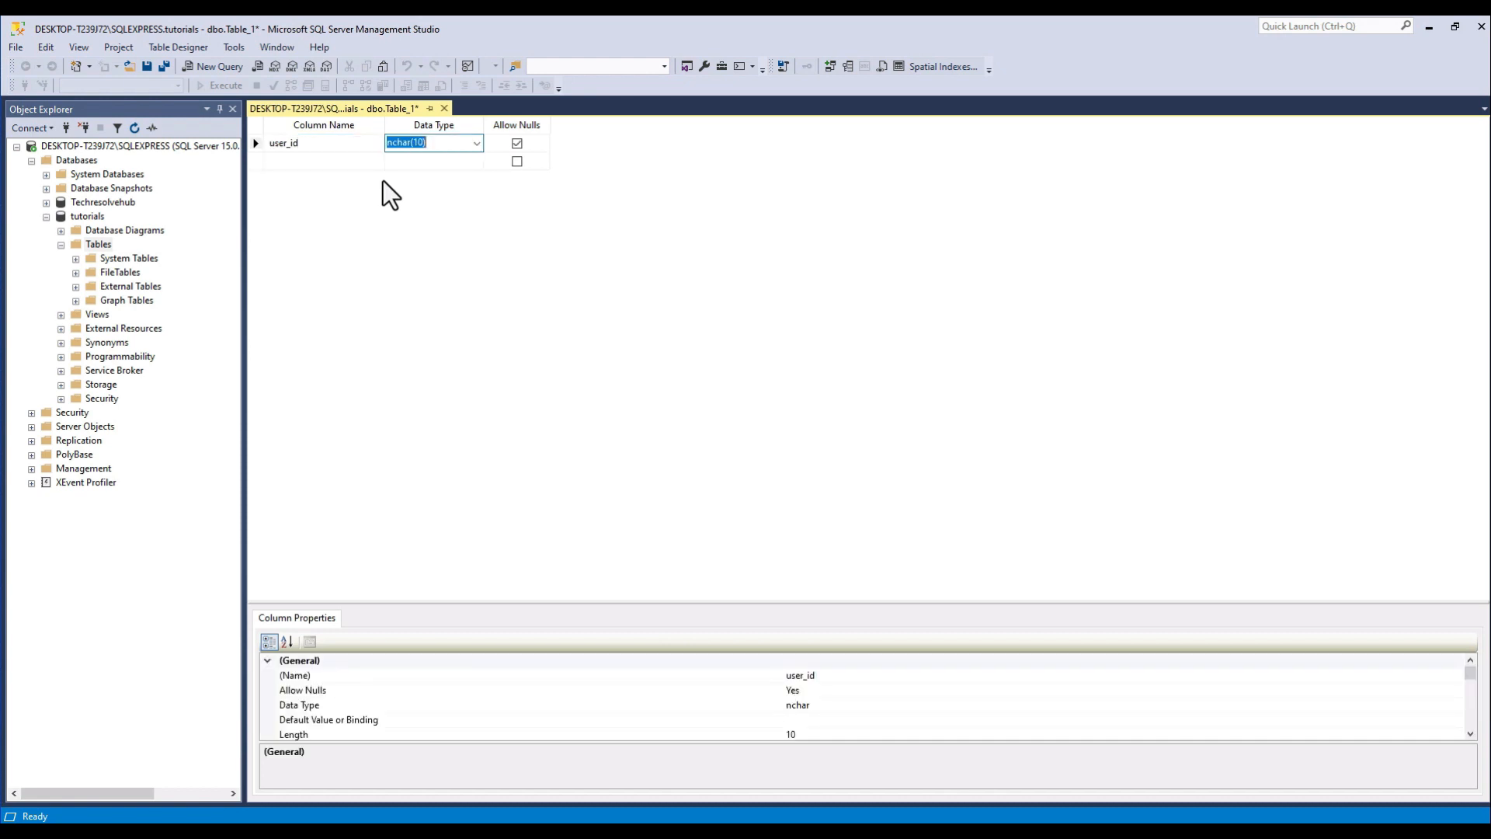
click(477, 143)
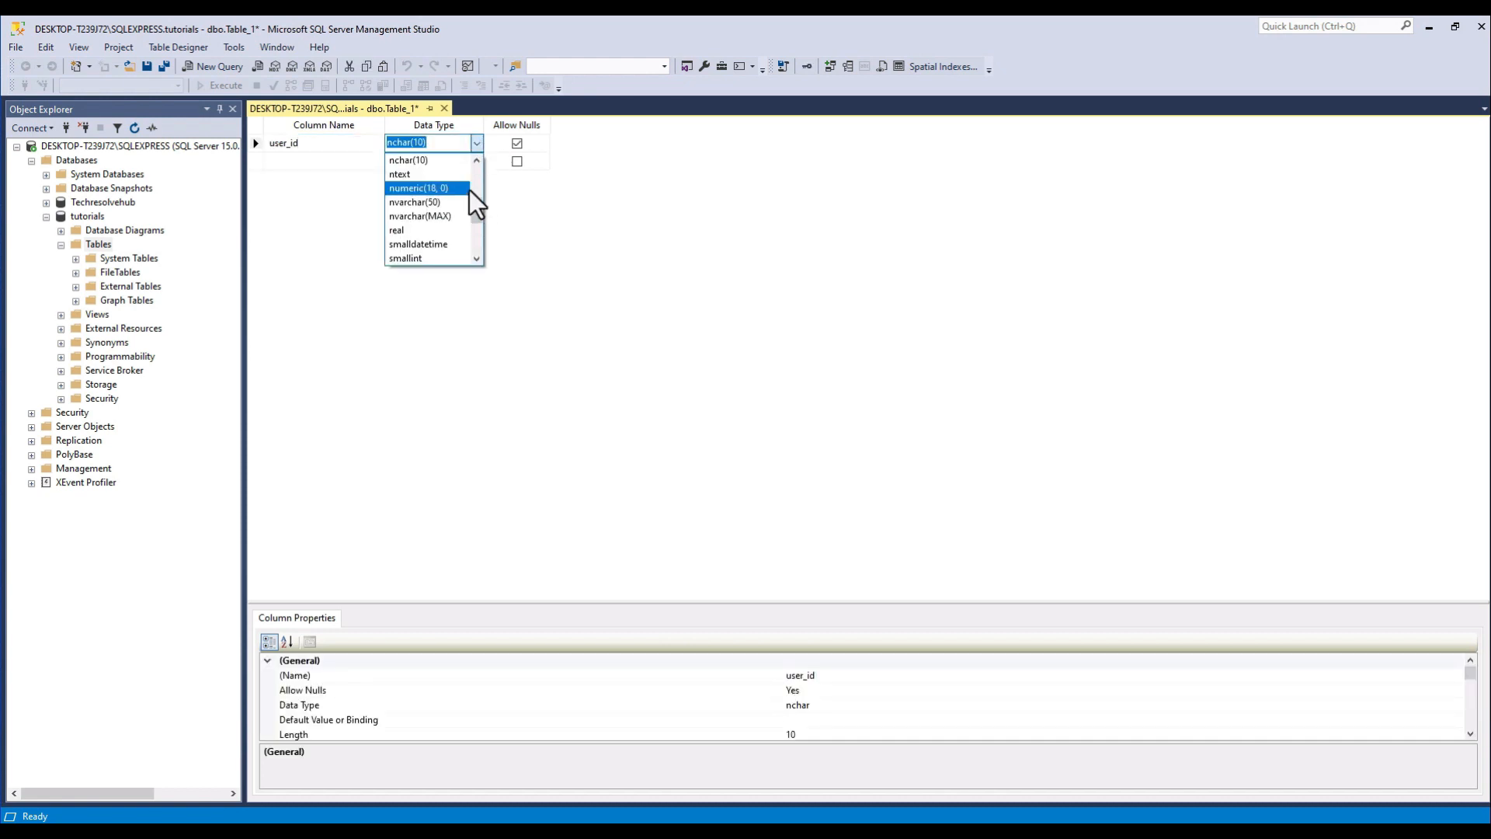
text(int)
click(435, 160)
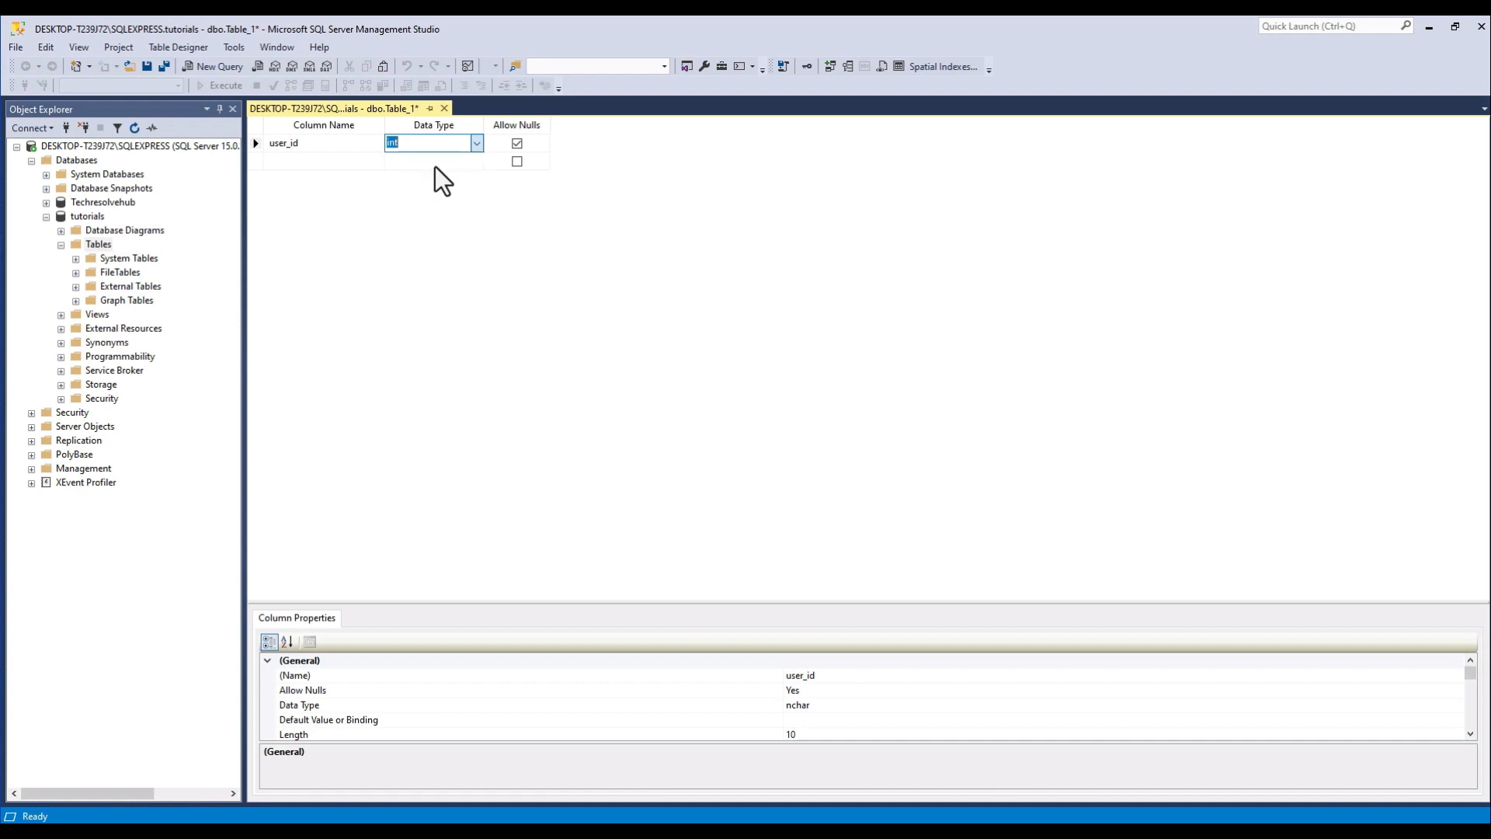
click(516, 143)
Make user_id an identity column by setting Is Identity to Yes in its identity specification.
click(610, 675)
scroll(617, 703, down, 2)
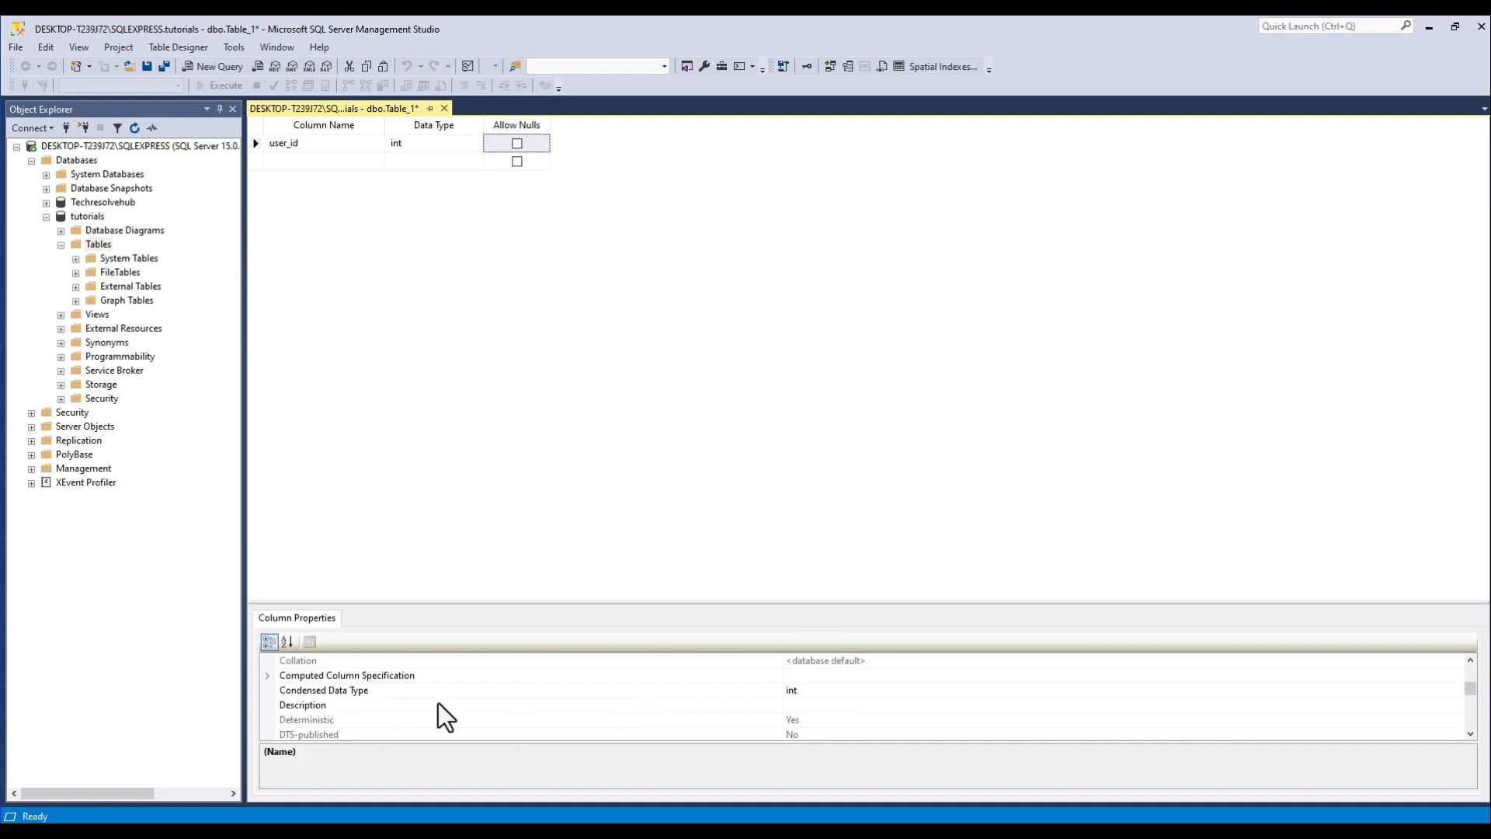
scroll(436, 715, down, 1)
scroll(429, 702, down, 1)
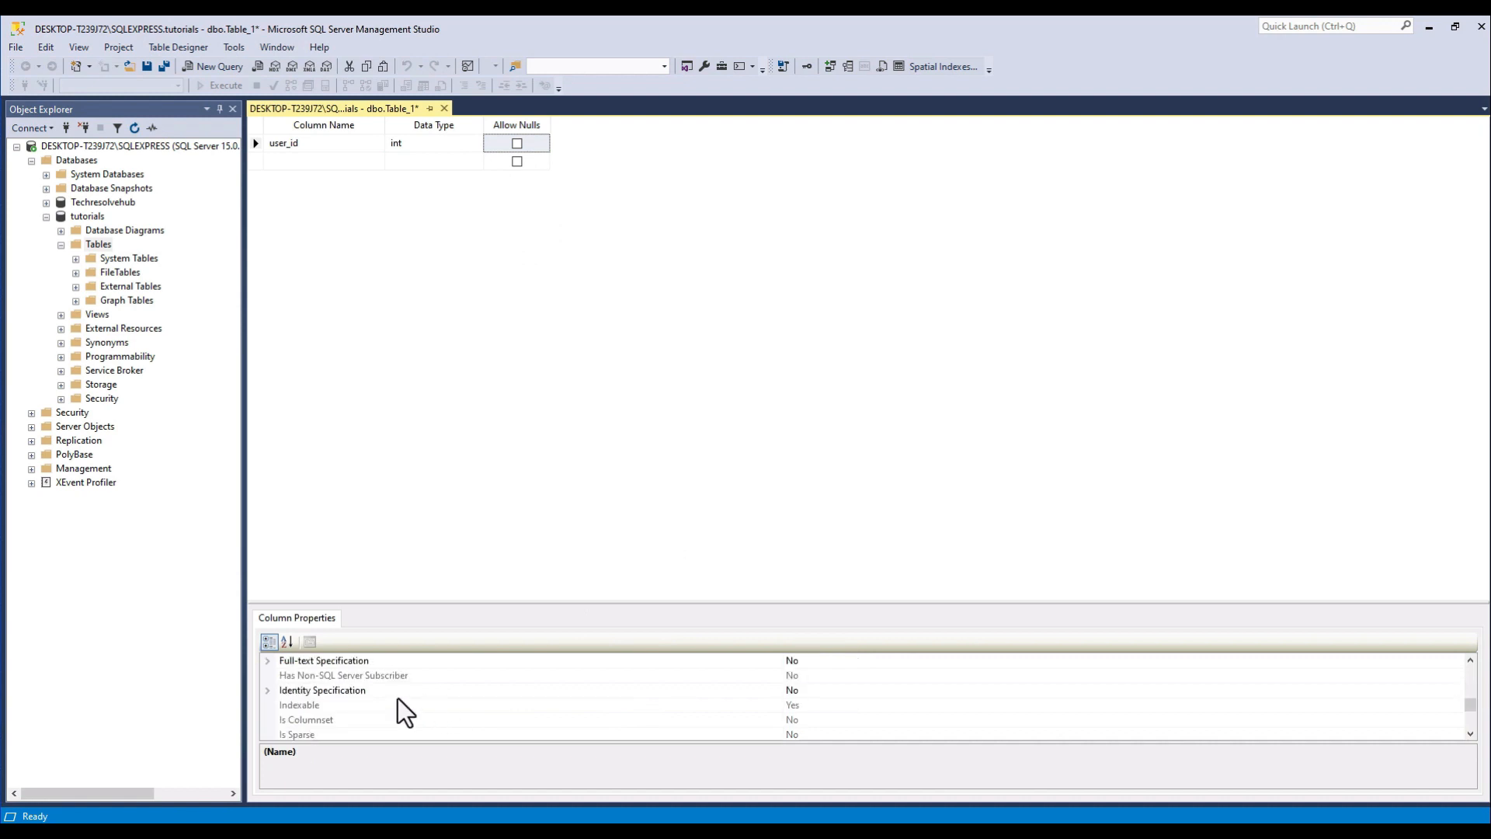
click(268, 690)
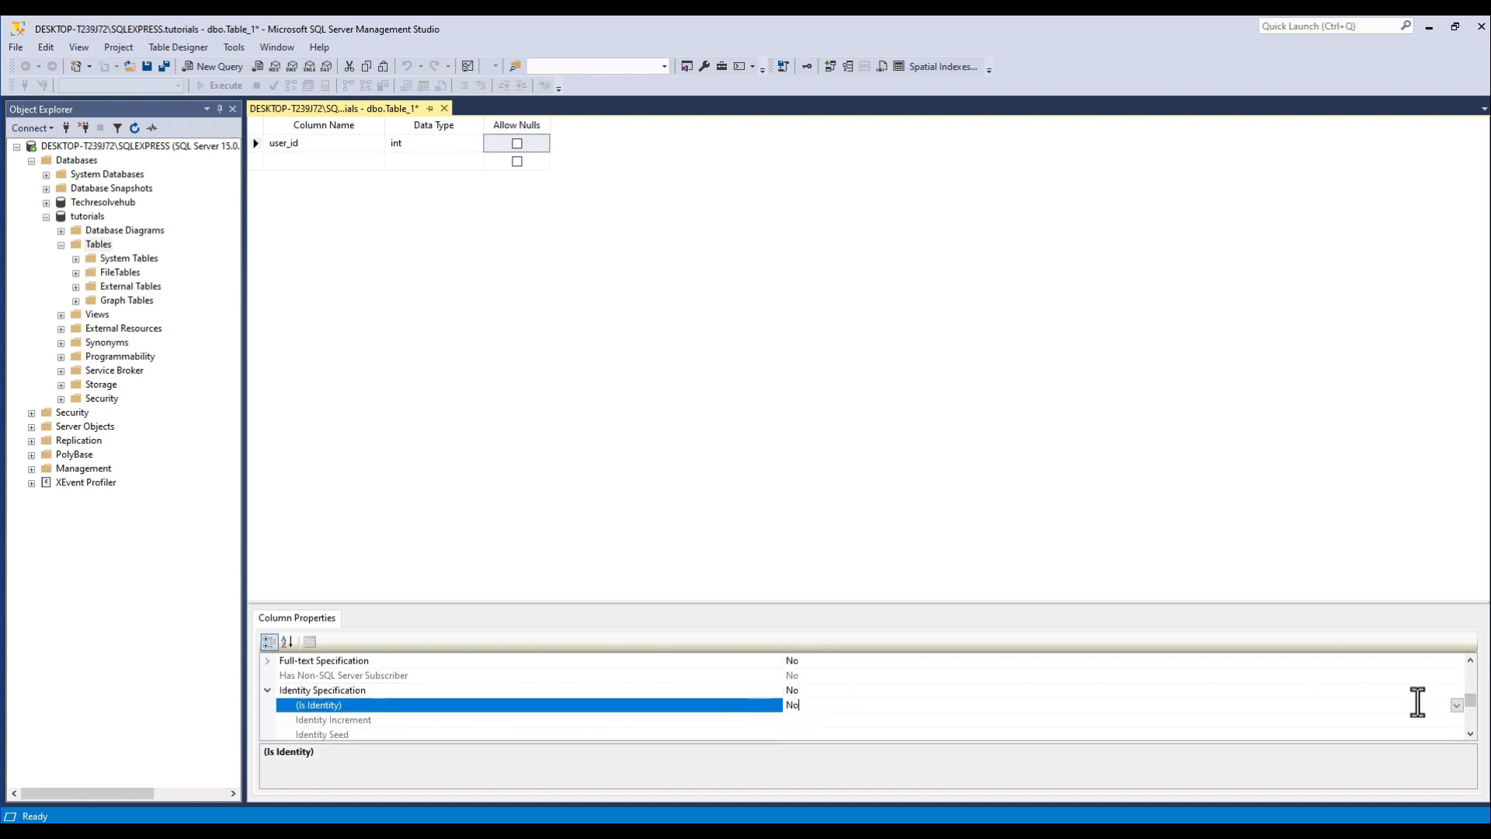
click(1424, 705)
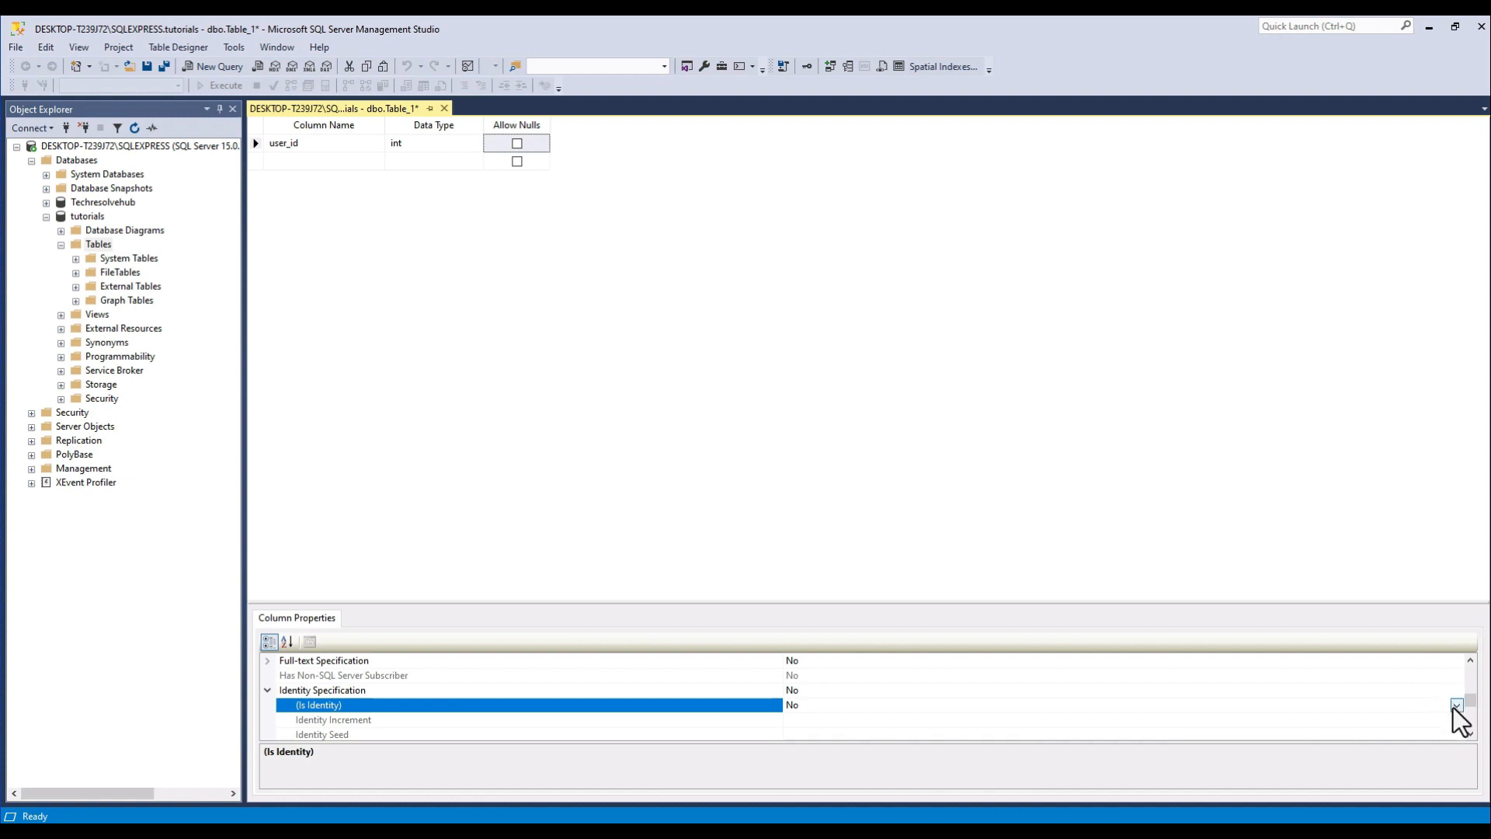
click(1455, 705)
click(831, 732)
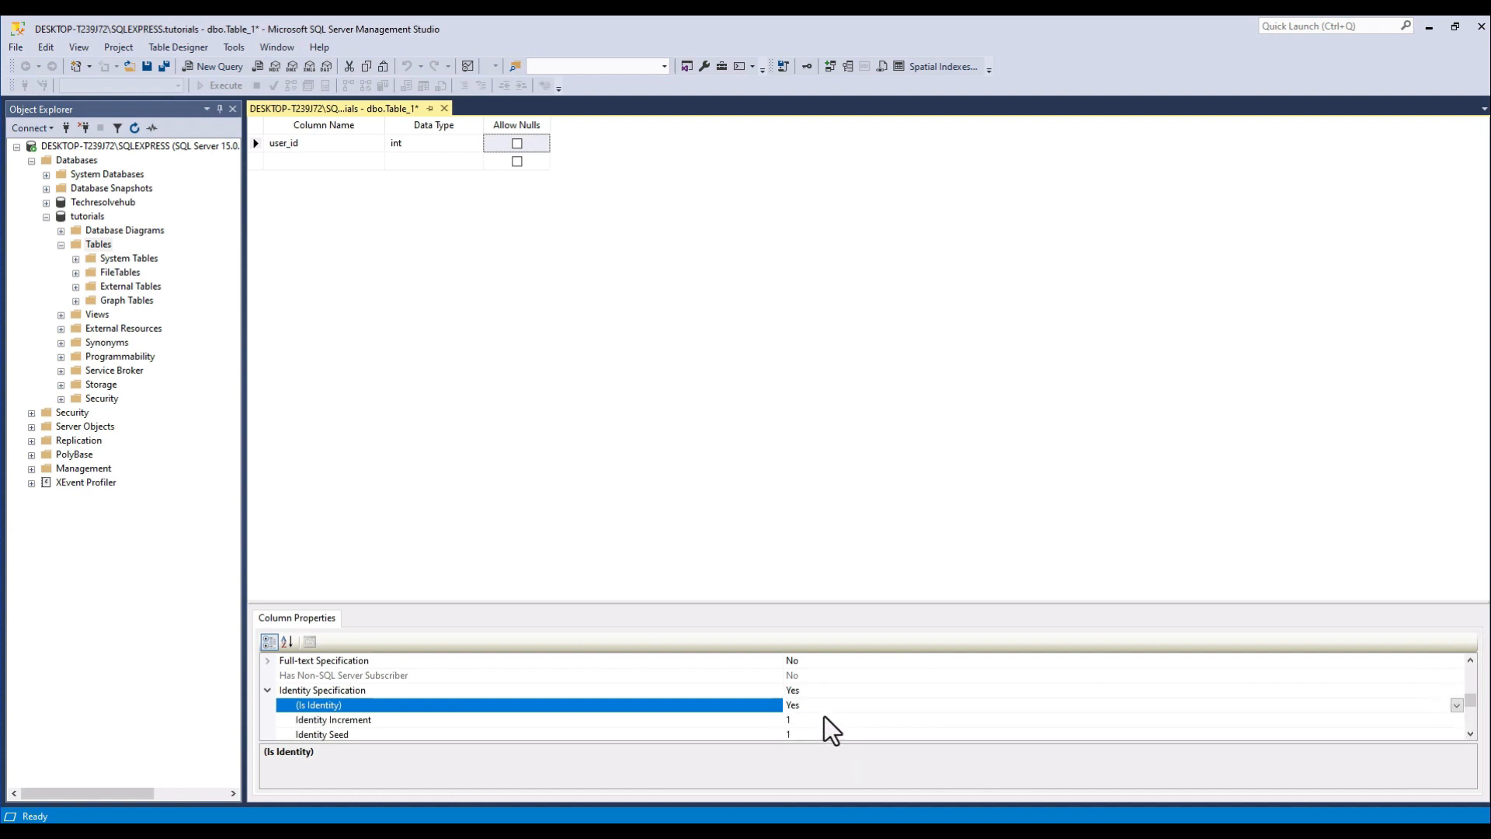
scroll(832, 733, down, 1)
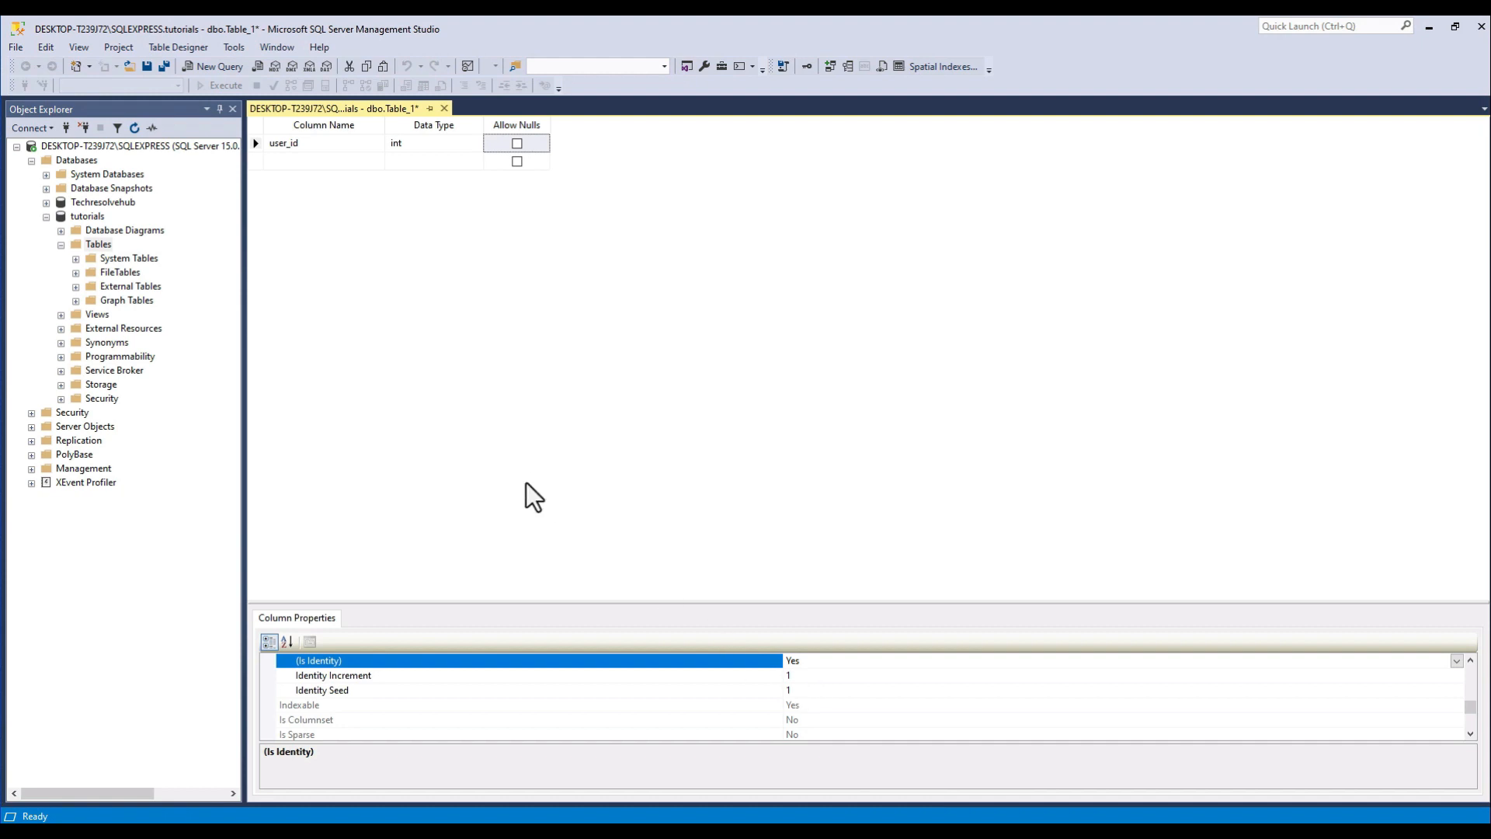
Add a username column with data type nvarchar(25).
click(333, 164)
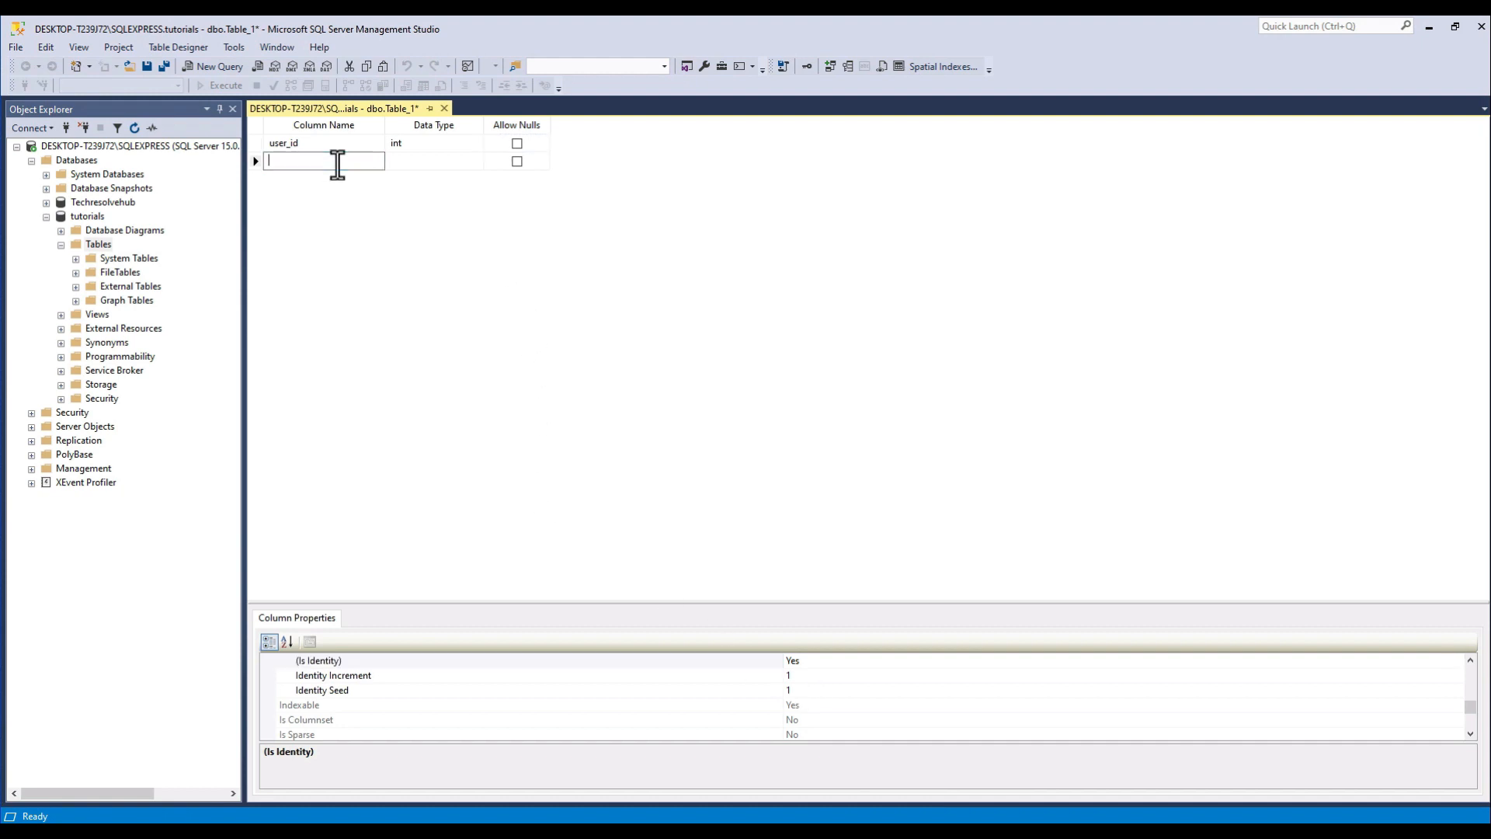
text(use)
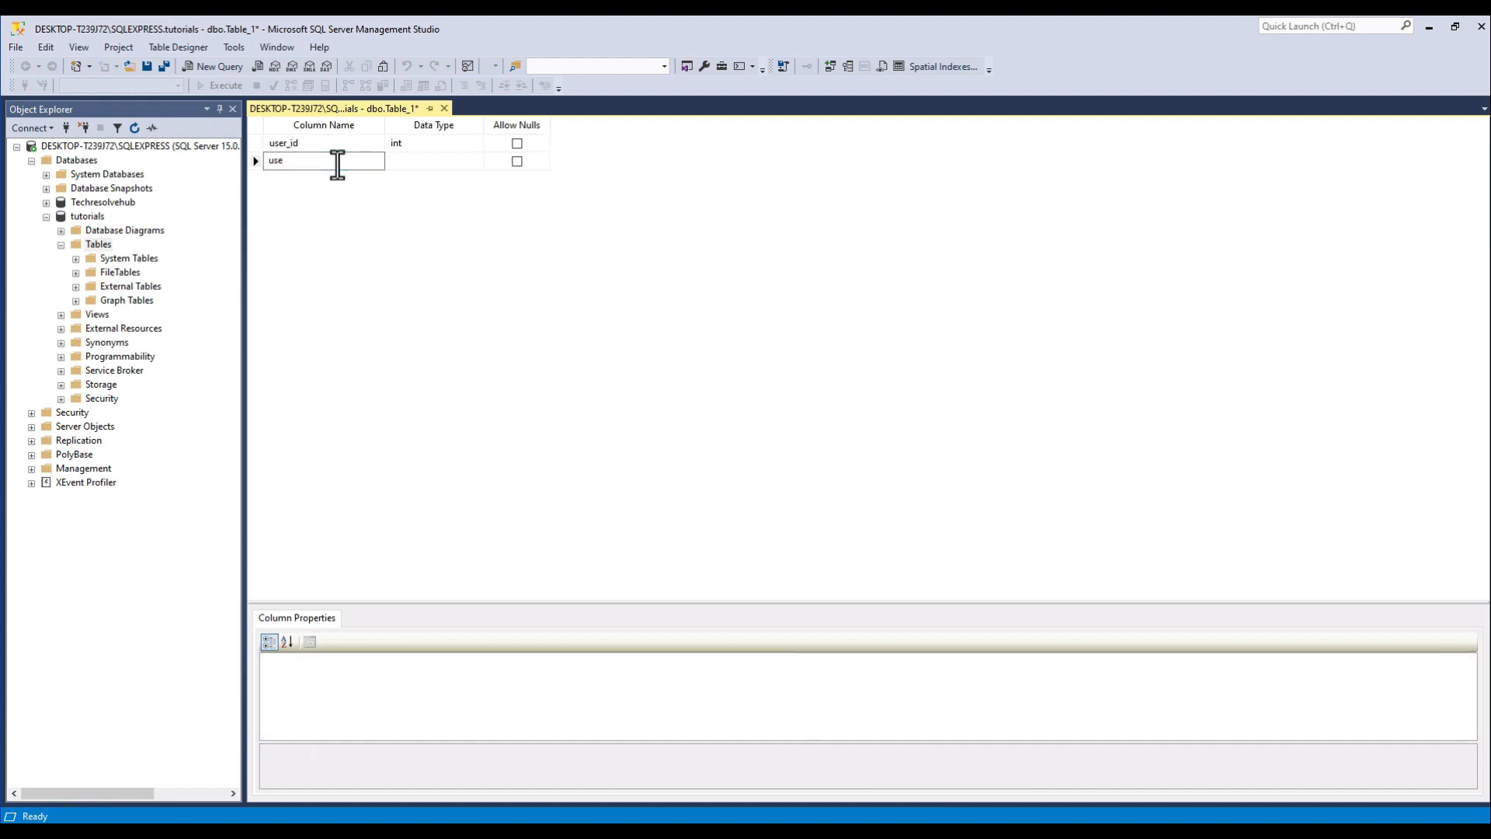
text(rname)
key(Tab)
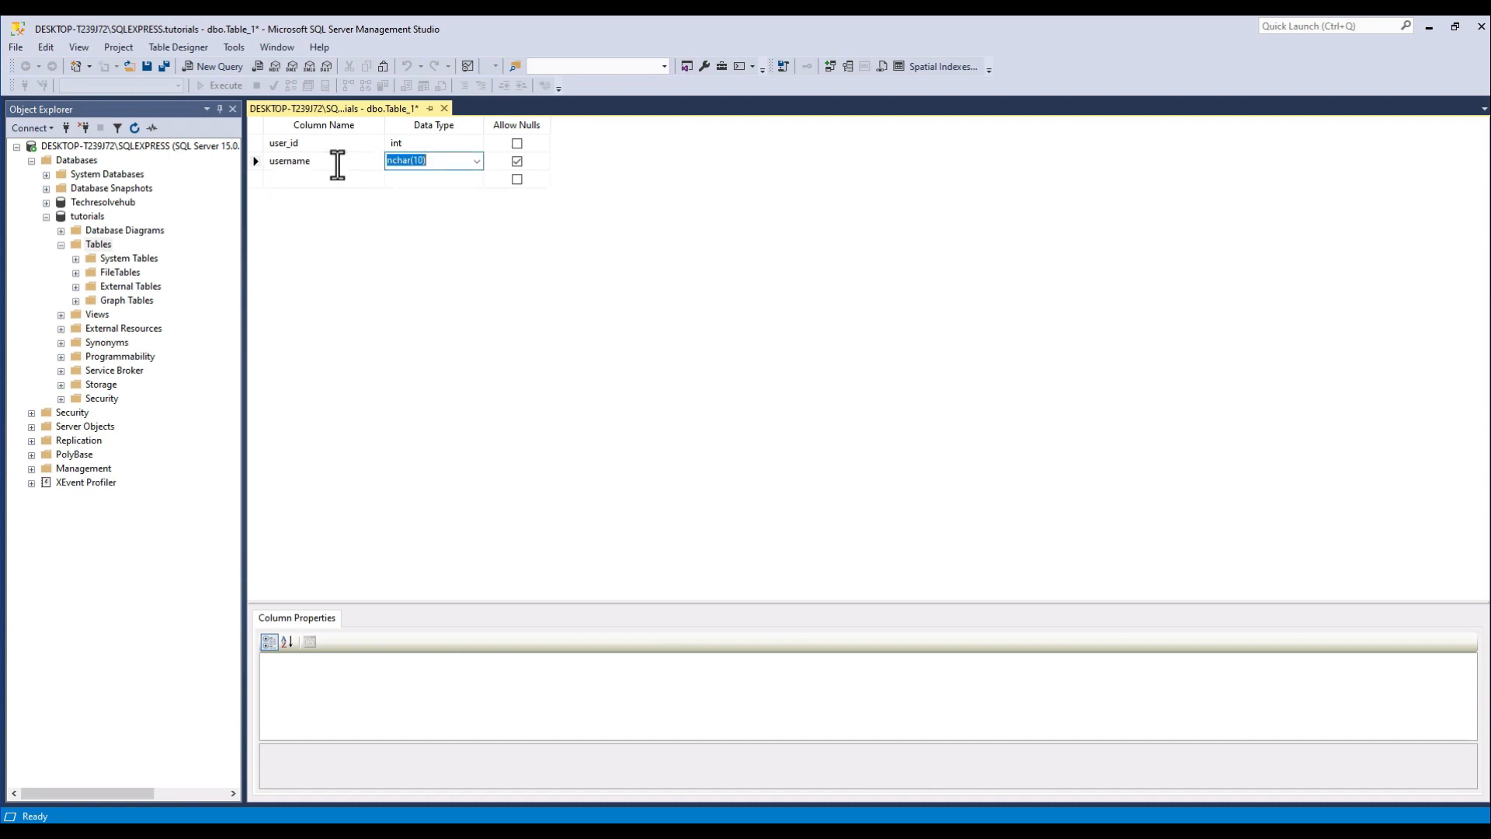
click(477, 162)
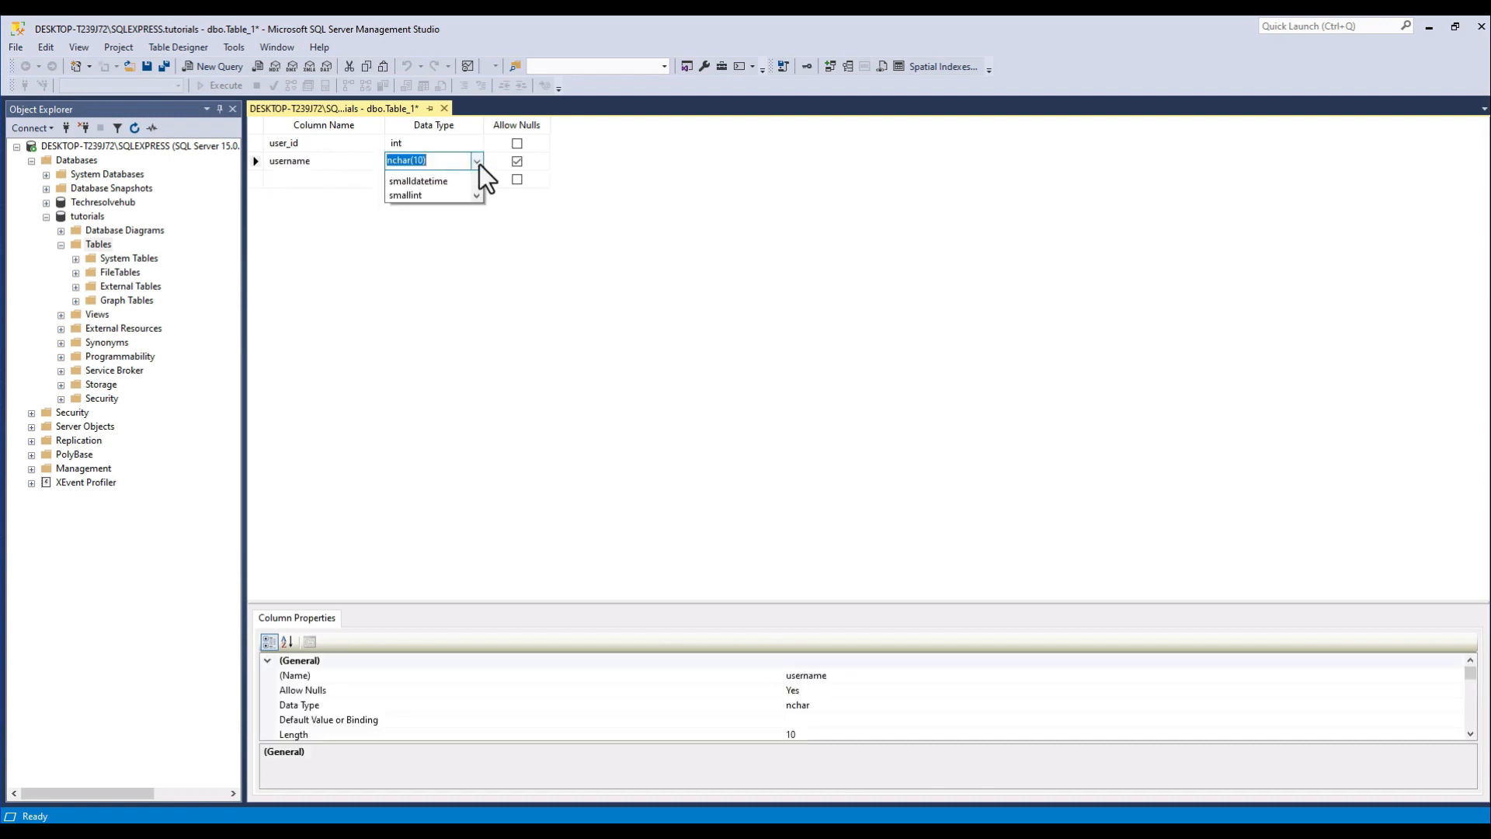
click(447, 218)
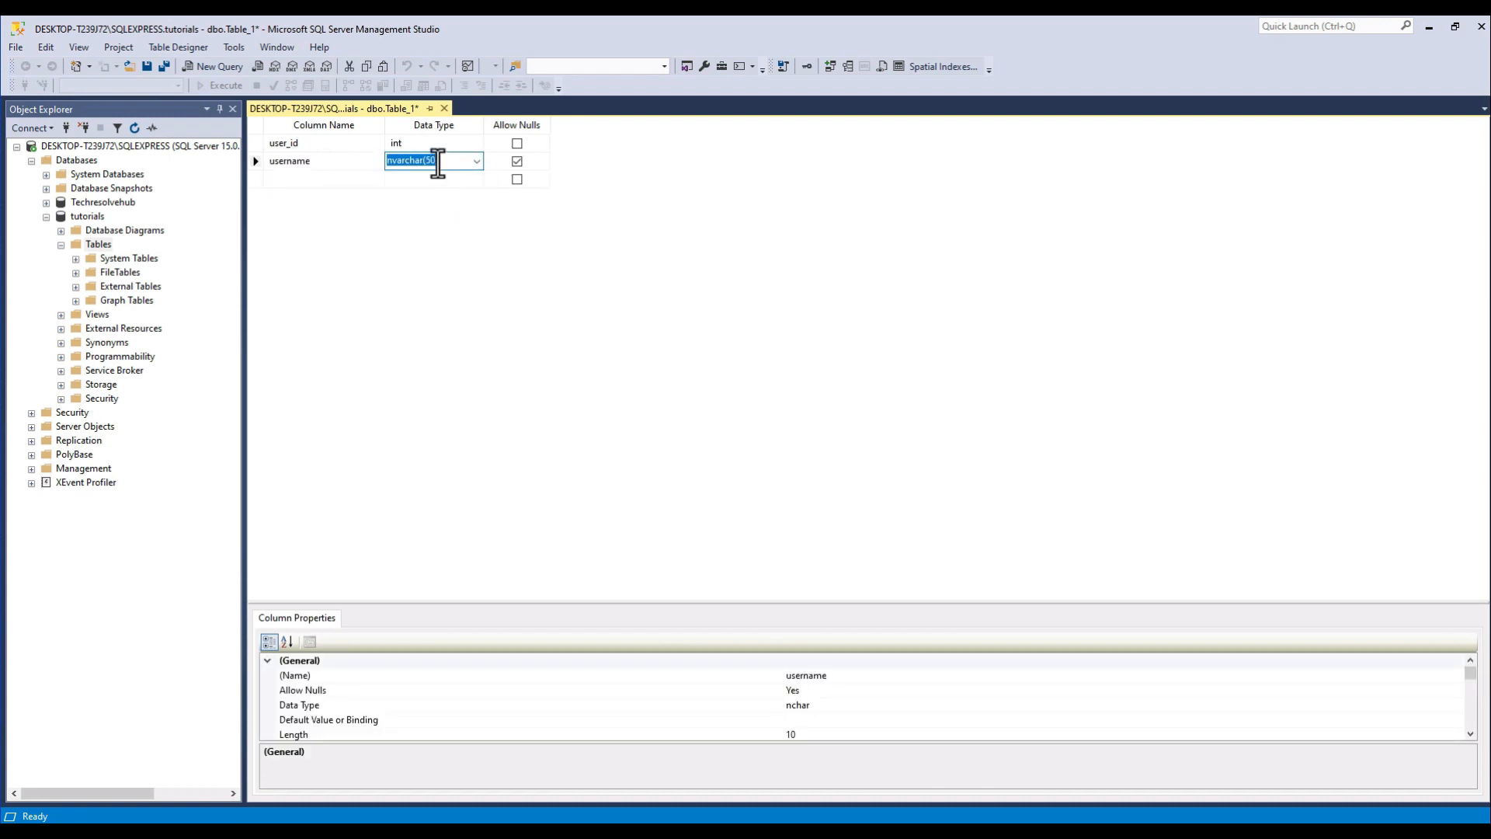
click(455, 165)
key(BackSpace)
key(BackSpace)
key(BackSpace)
text(25)
Add a password column with data type nvarchar(20).
click(347, 180)
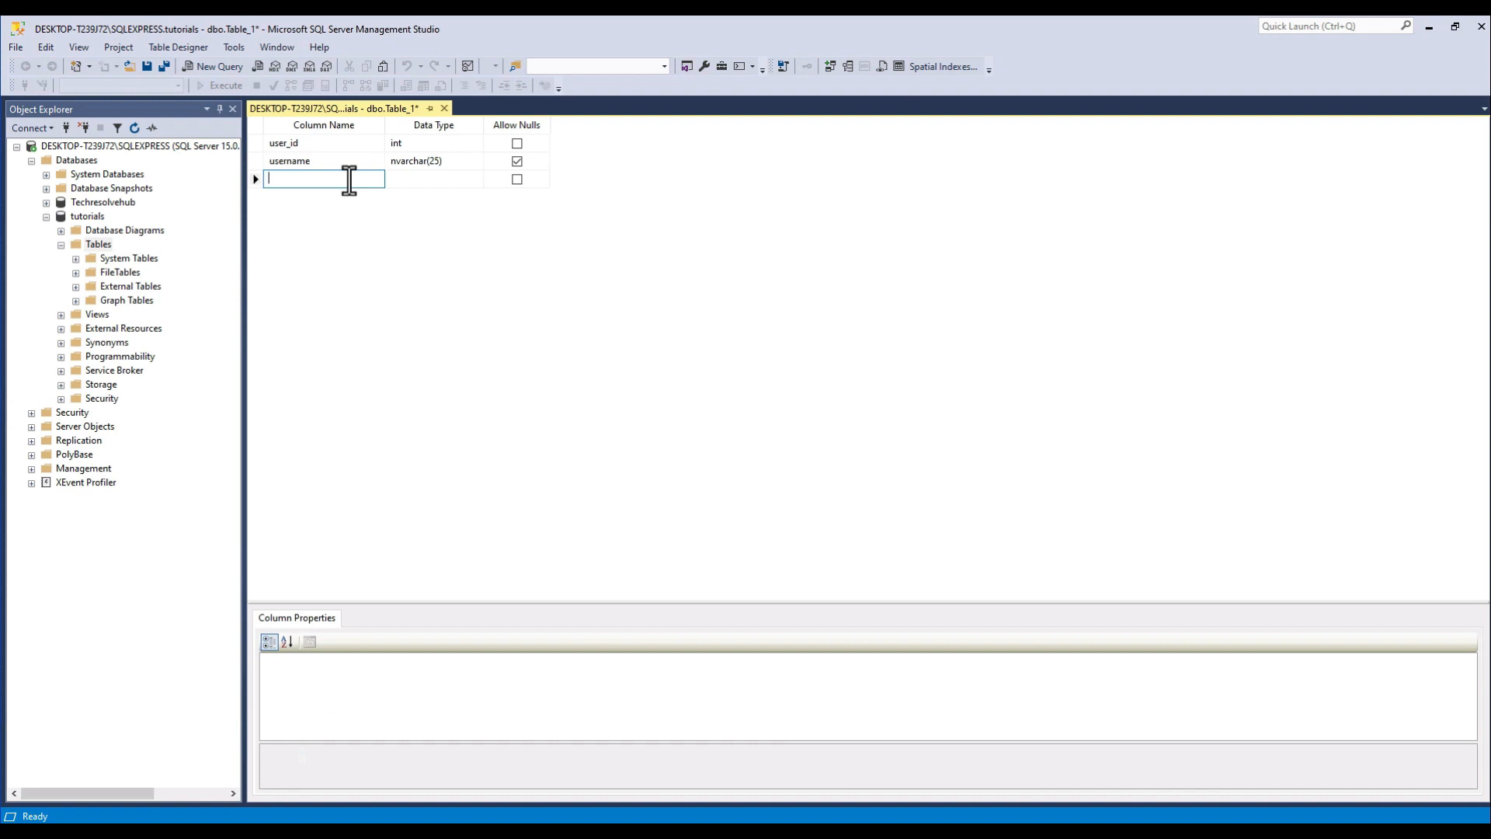
text(password)
click(417, 186)
click(477, 180)
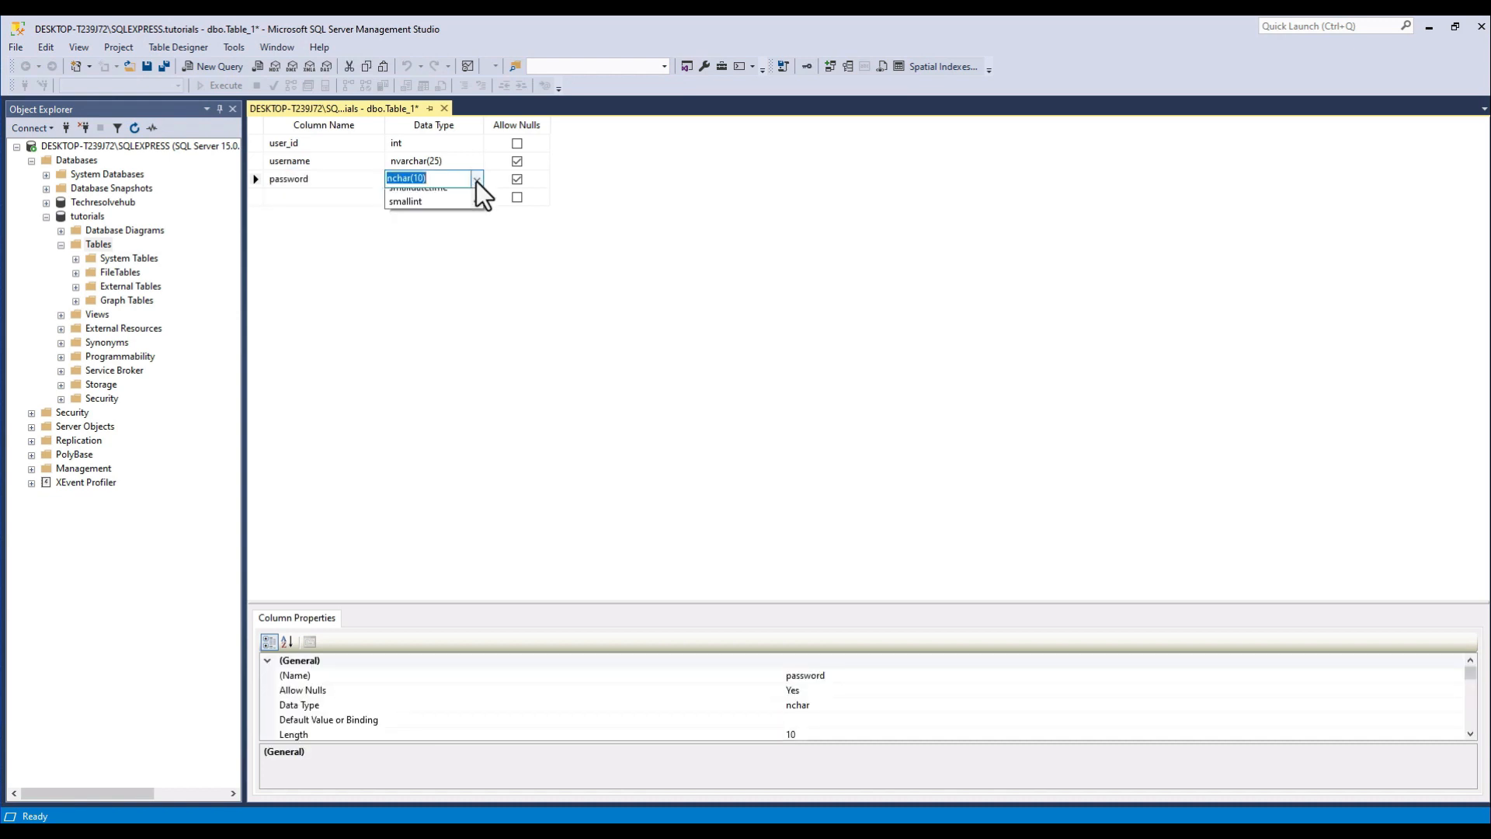
drag(476, 250, 487, 204)
text(nvar)
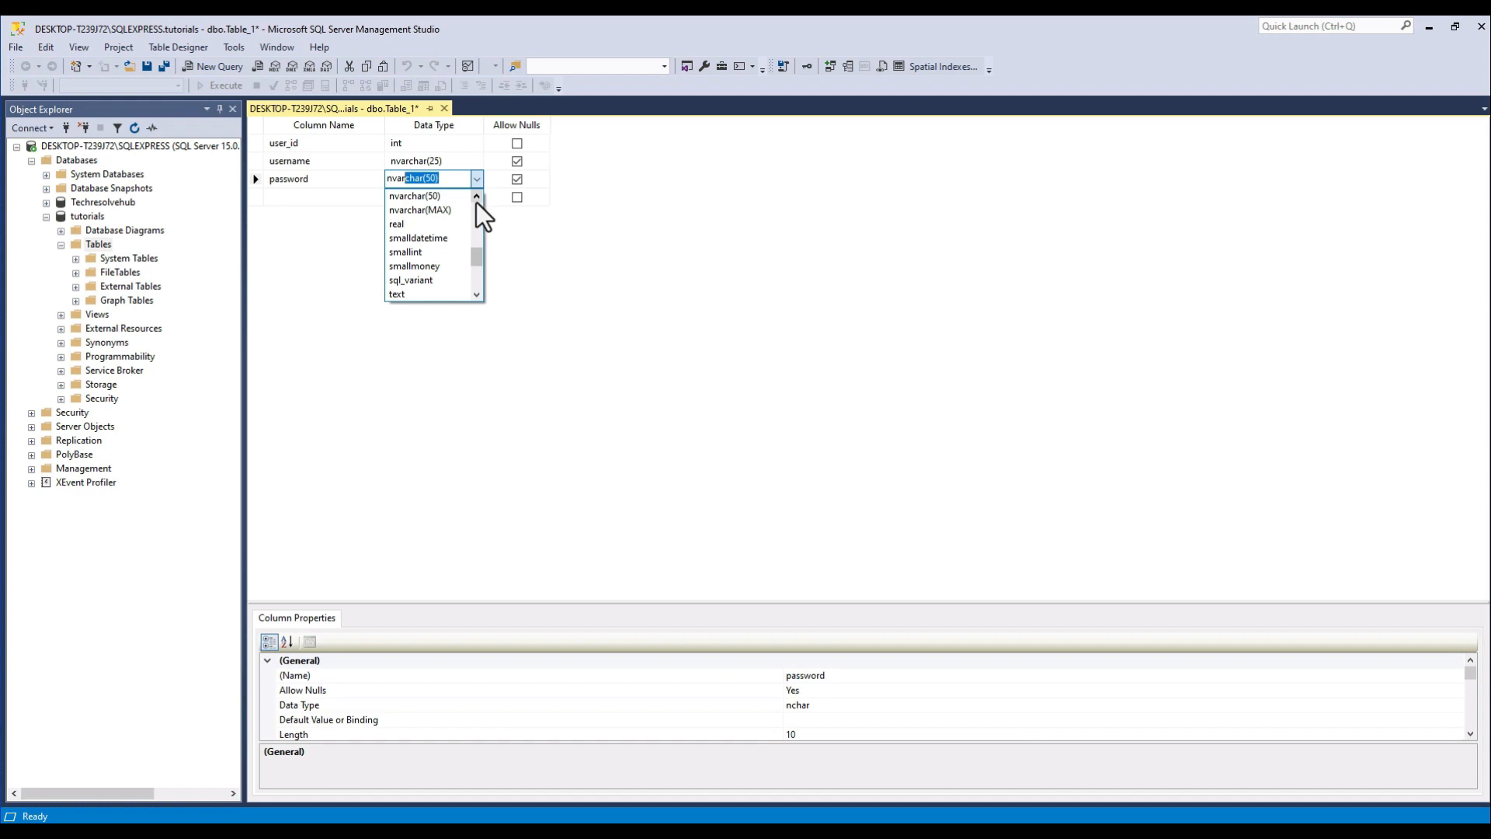
key(Tab)
click(444, 180)
click(434, 179)
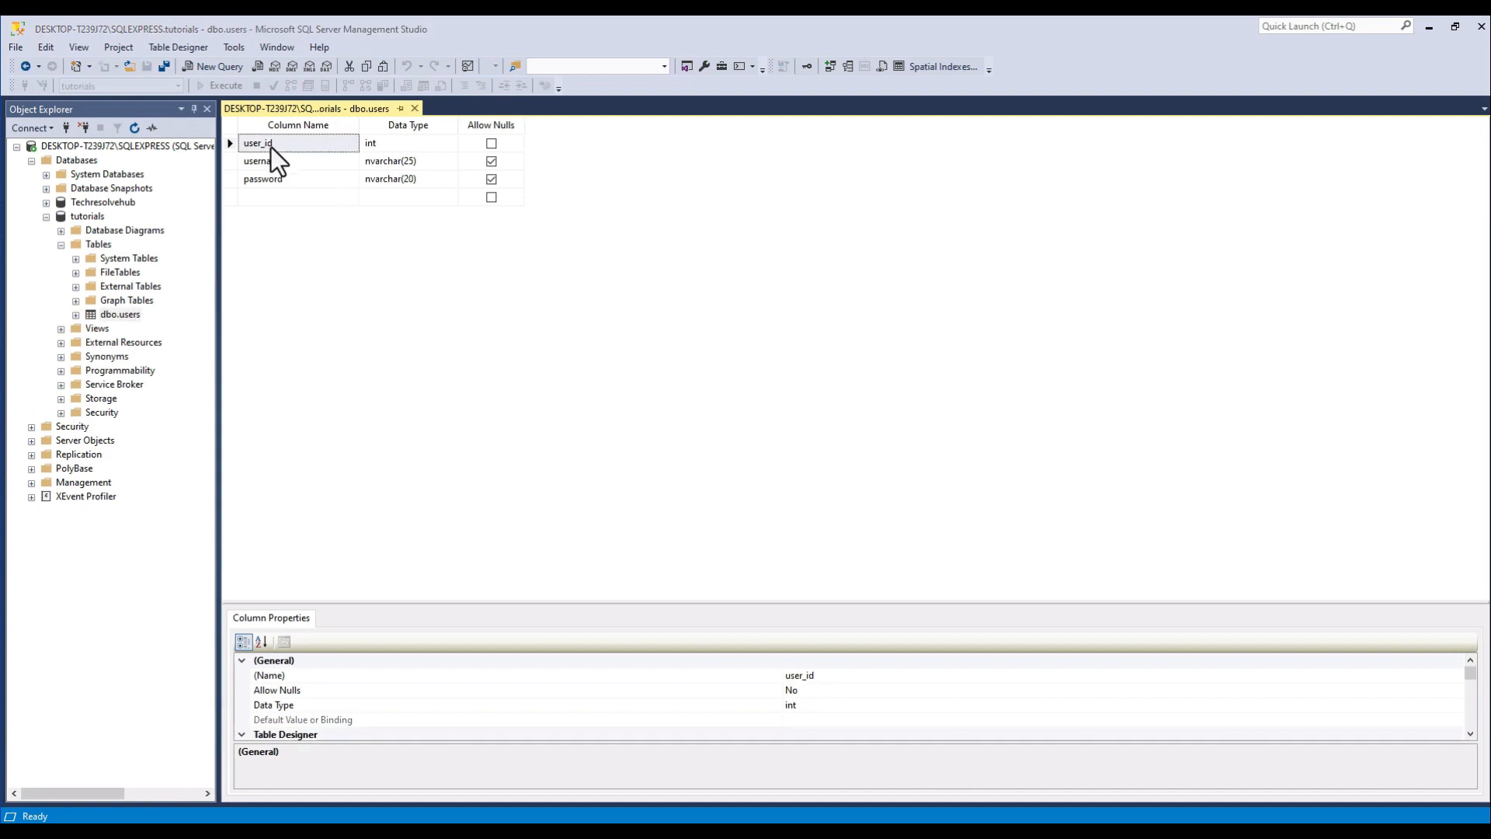
Set the user_id column as the table's primary key.
right_click(271, 146)
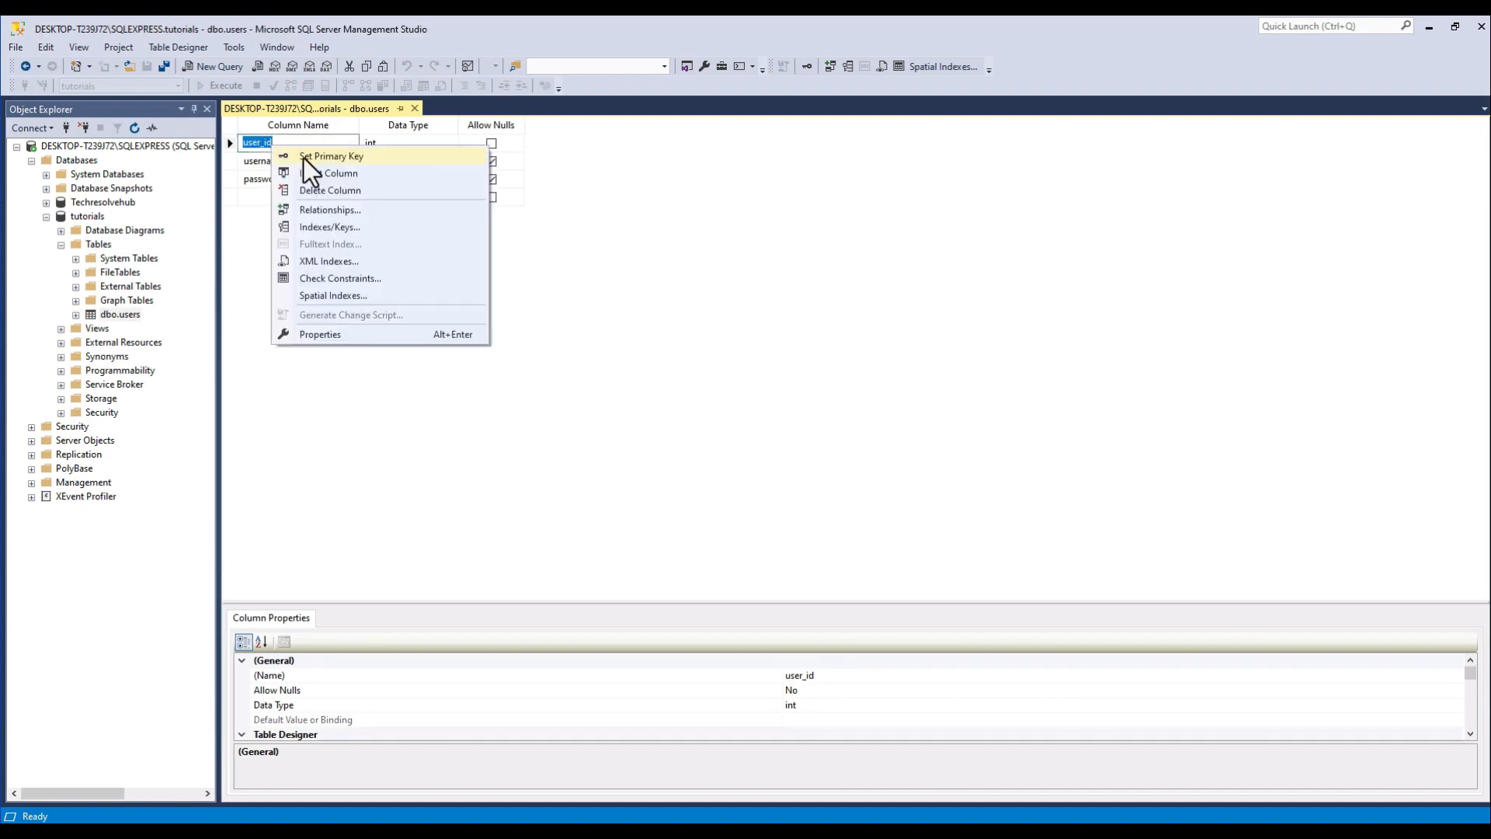
click(304, 157)
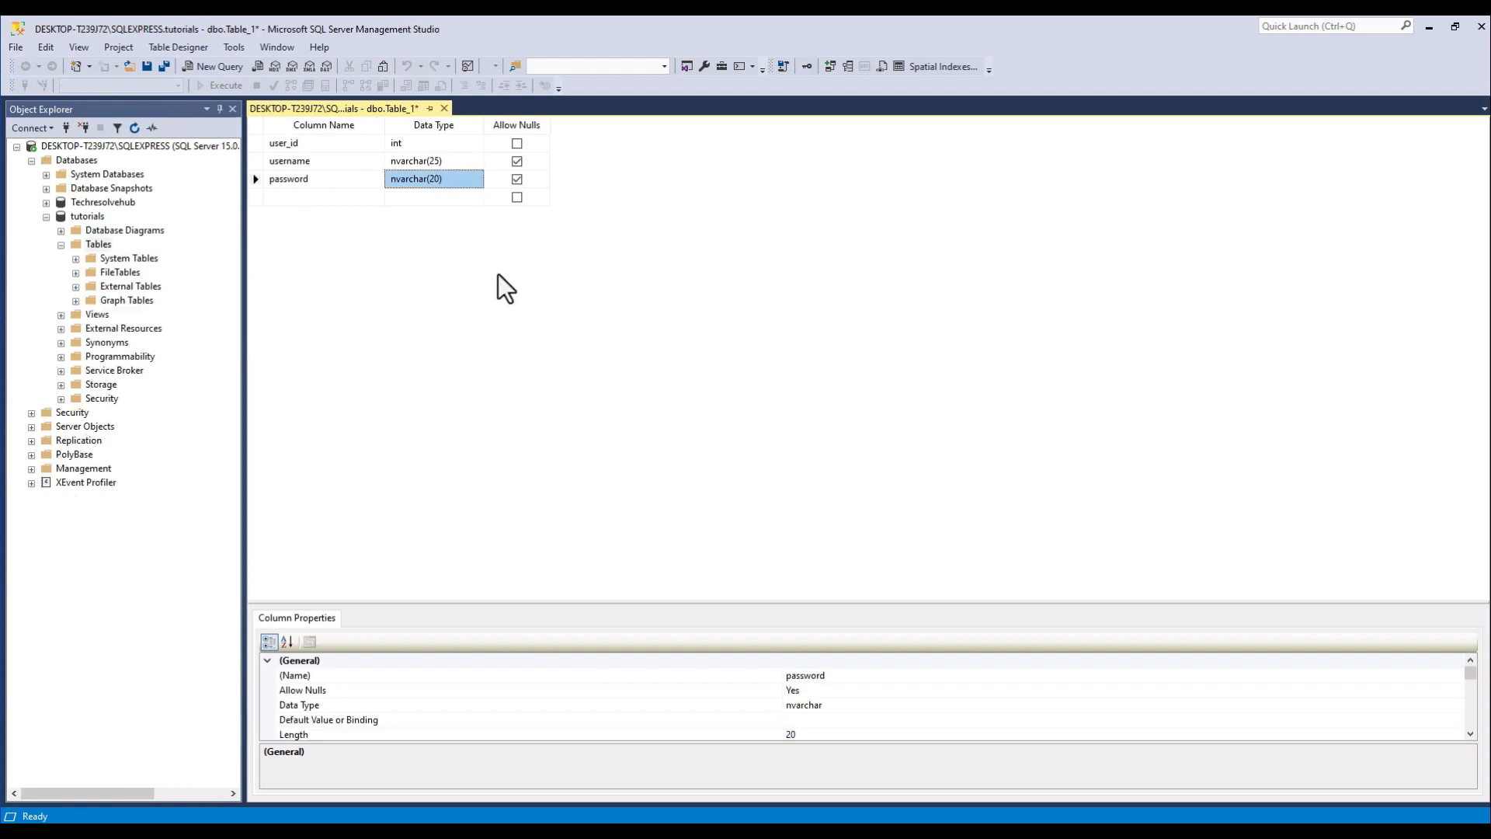
Save the new table under the name users.
right_click(321, 109)
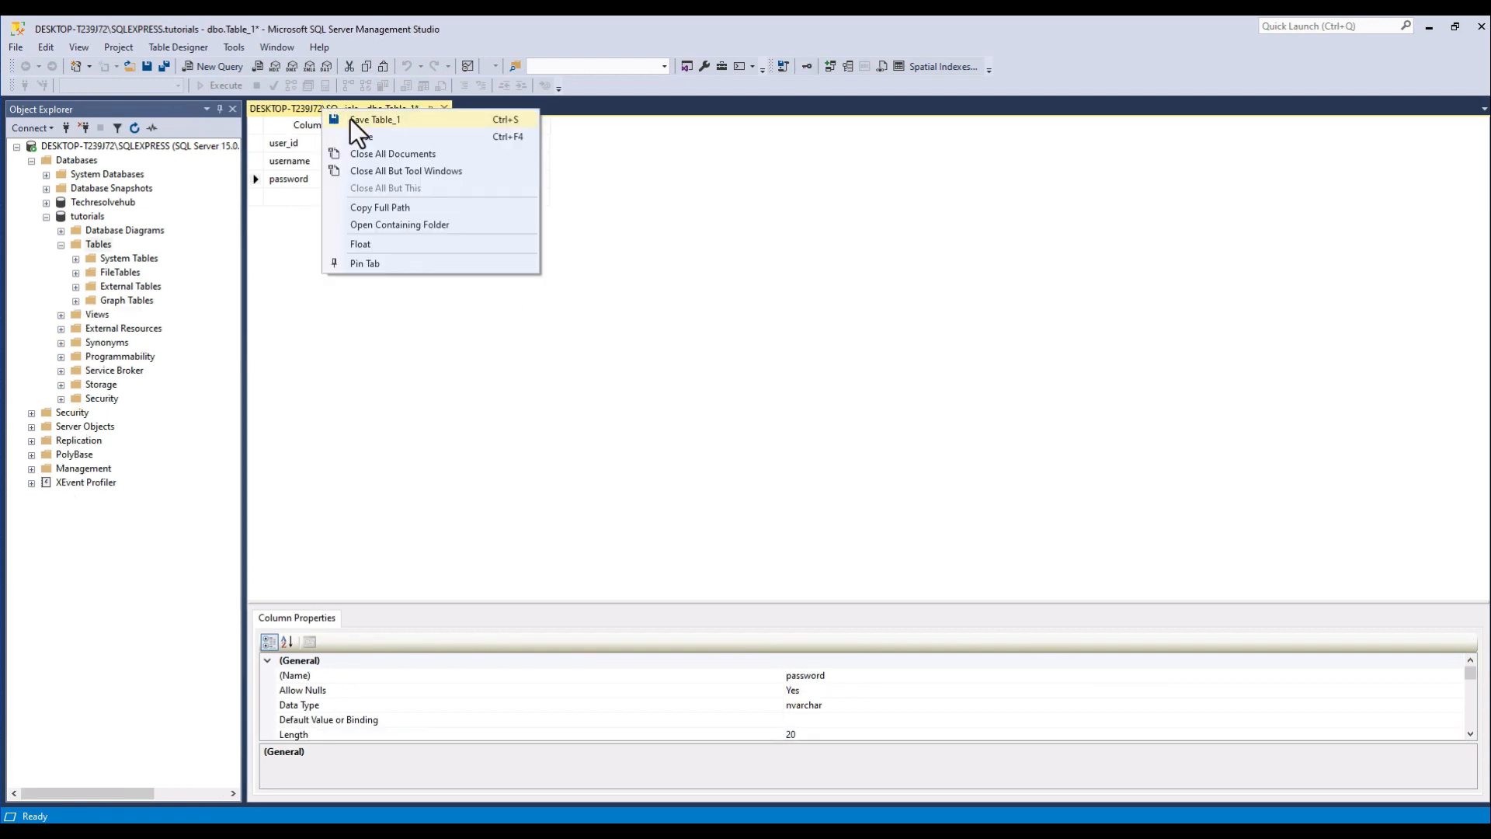
click(351, 119)
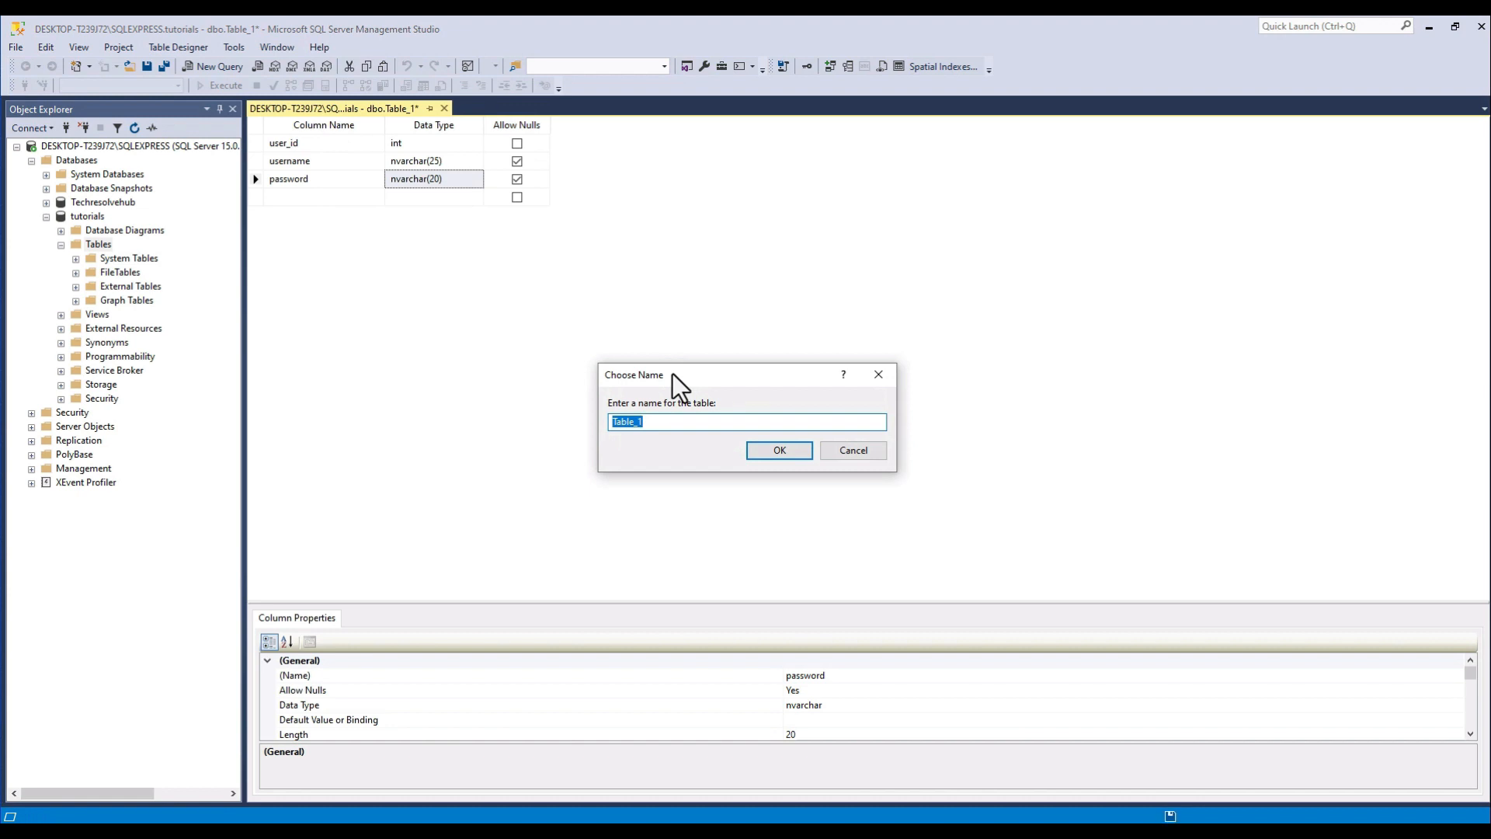
text(users)
click(768, 452)
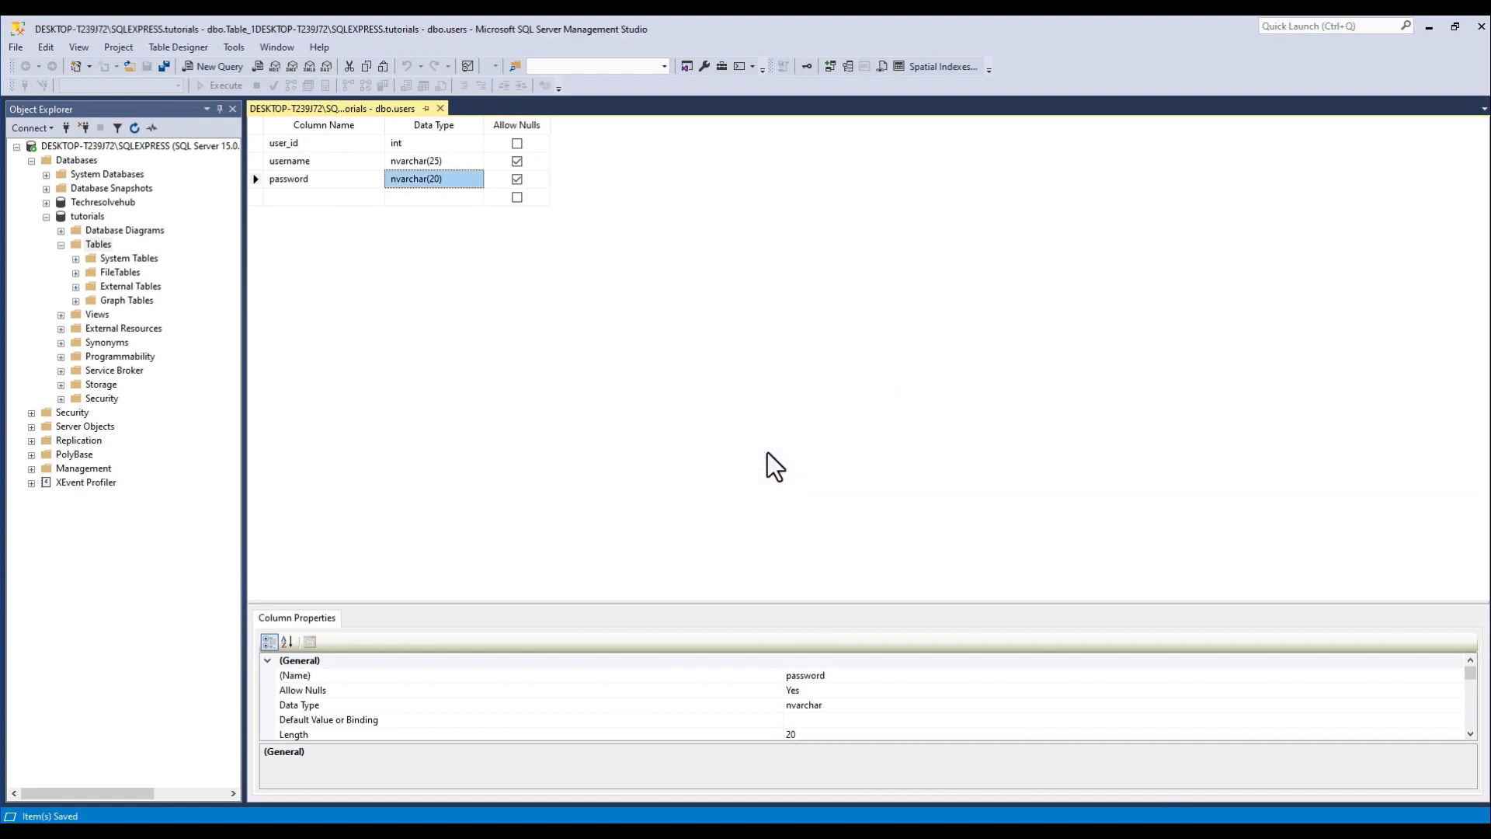
Refresh the object tree and query the top 1000 rows of the dbo.users table.
click(135, 128)
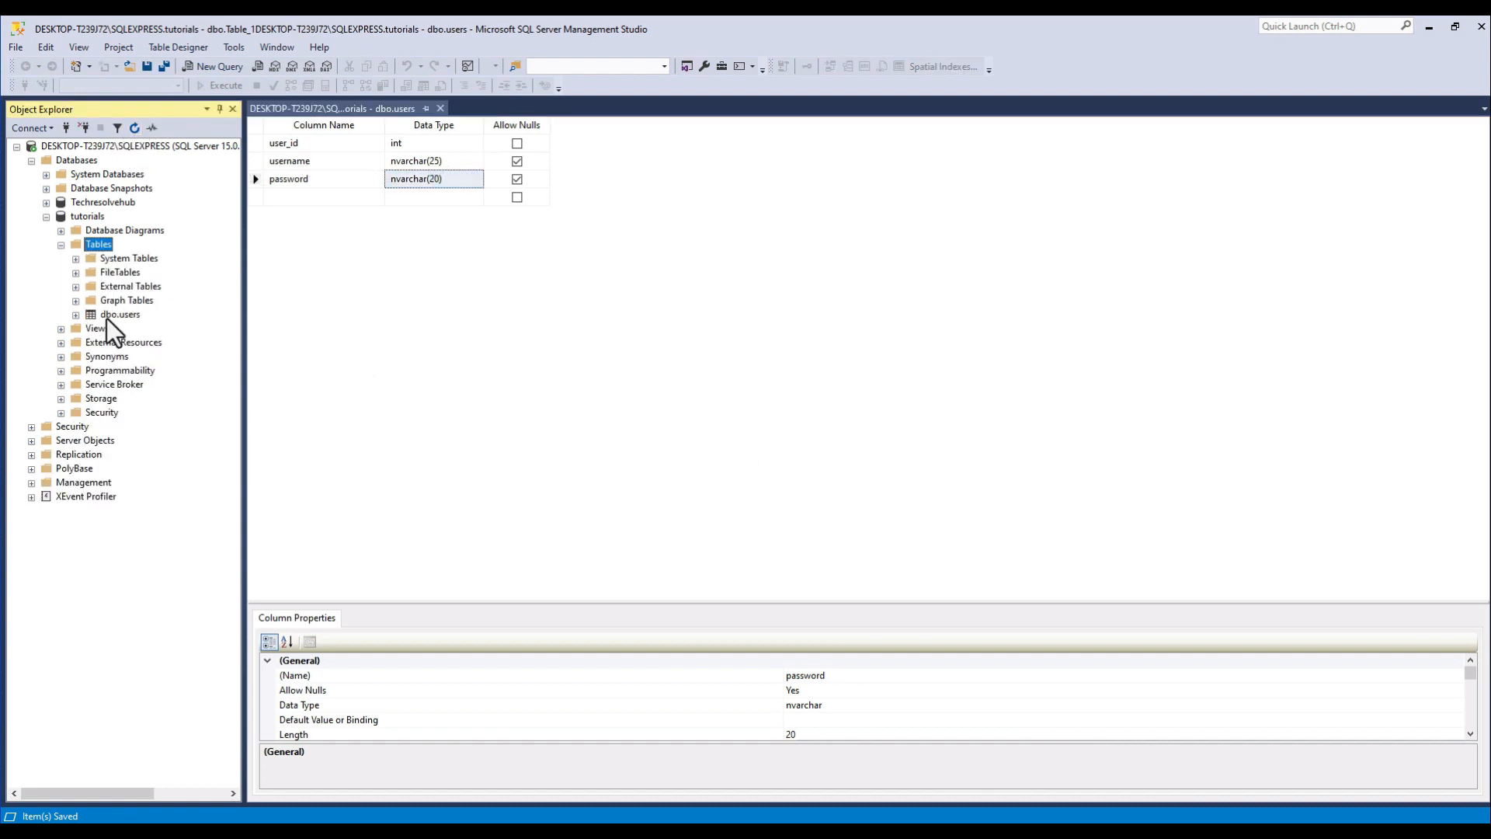
right_click(106, 319)
click(200, 357)
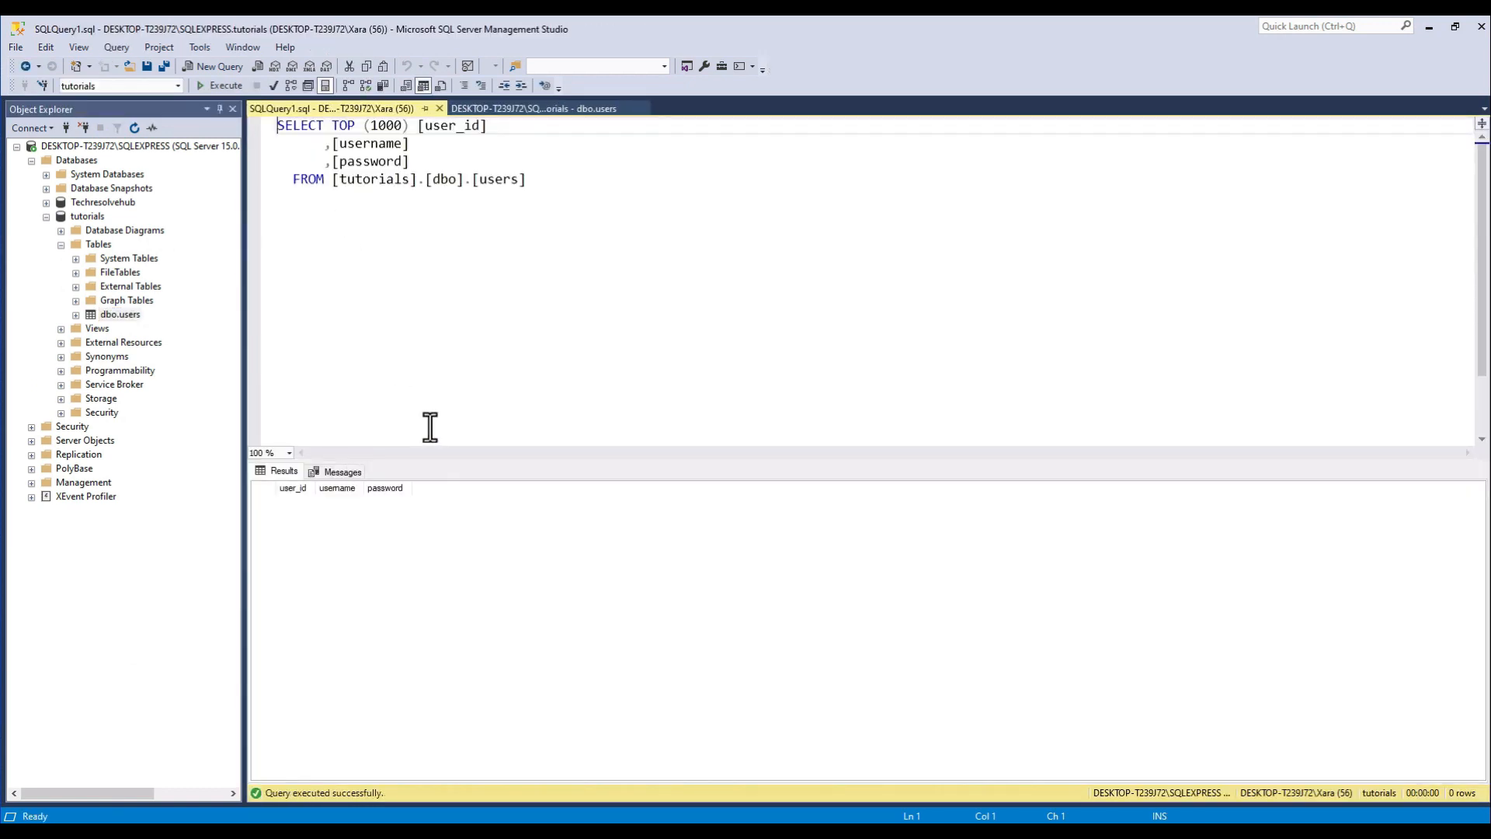
Open the top 200 rows of dbo.users for editing and add a record with a username and the account password.
right_click(119, 315)
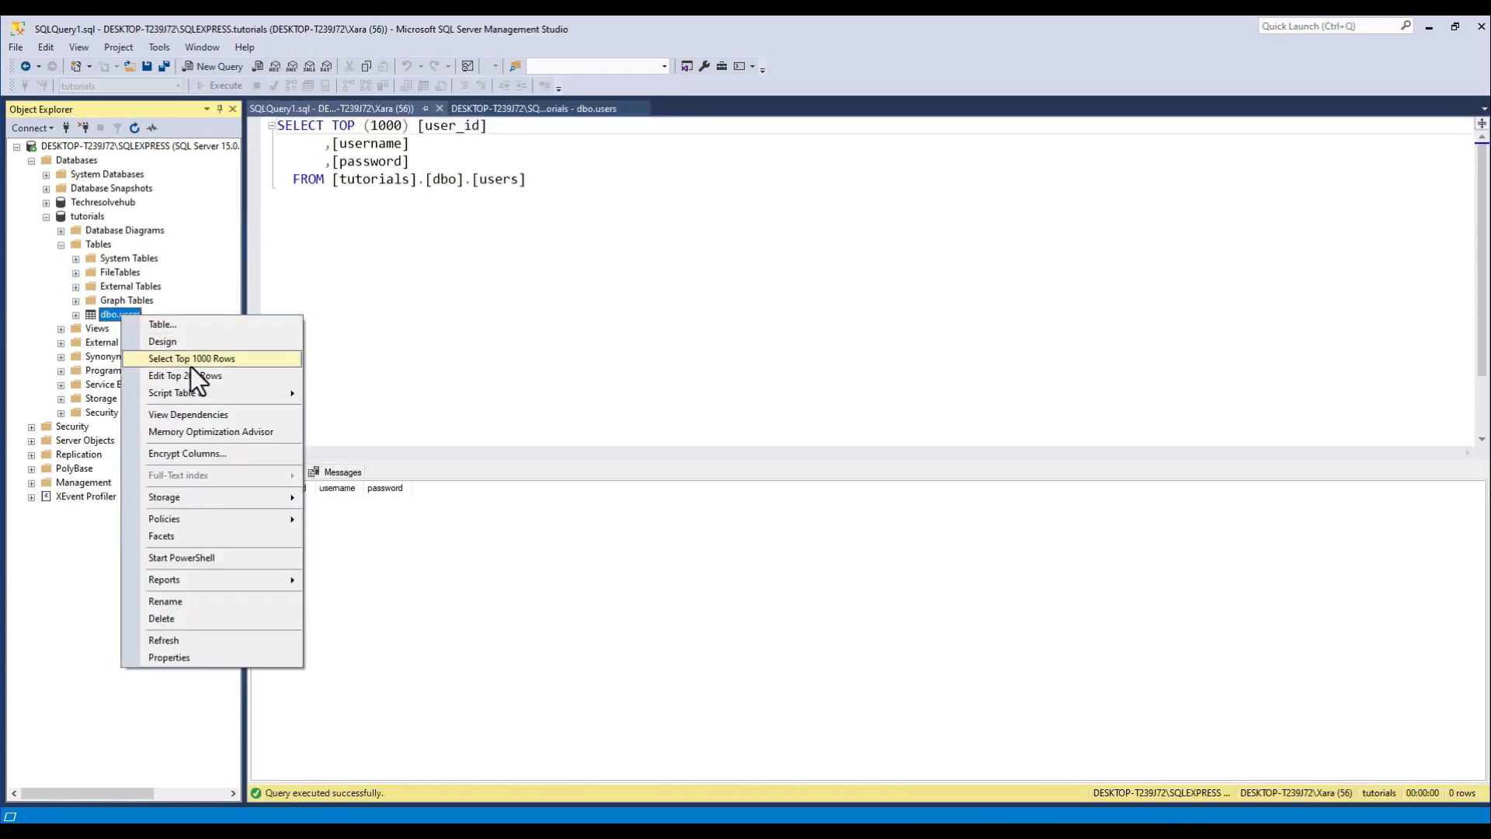
click(205, 375)
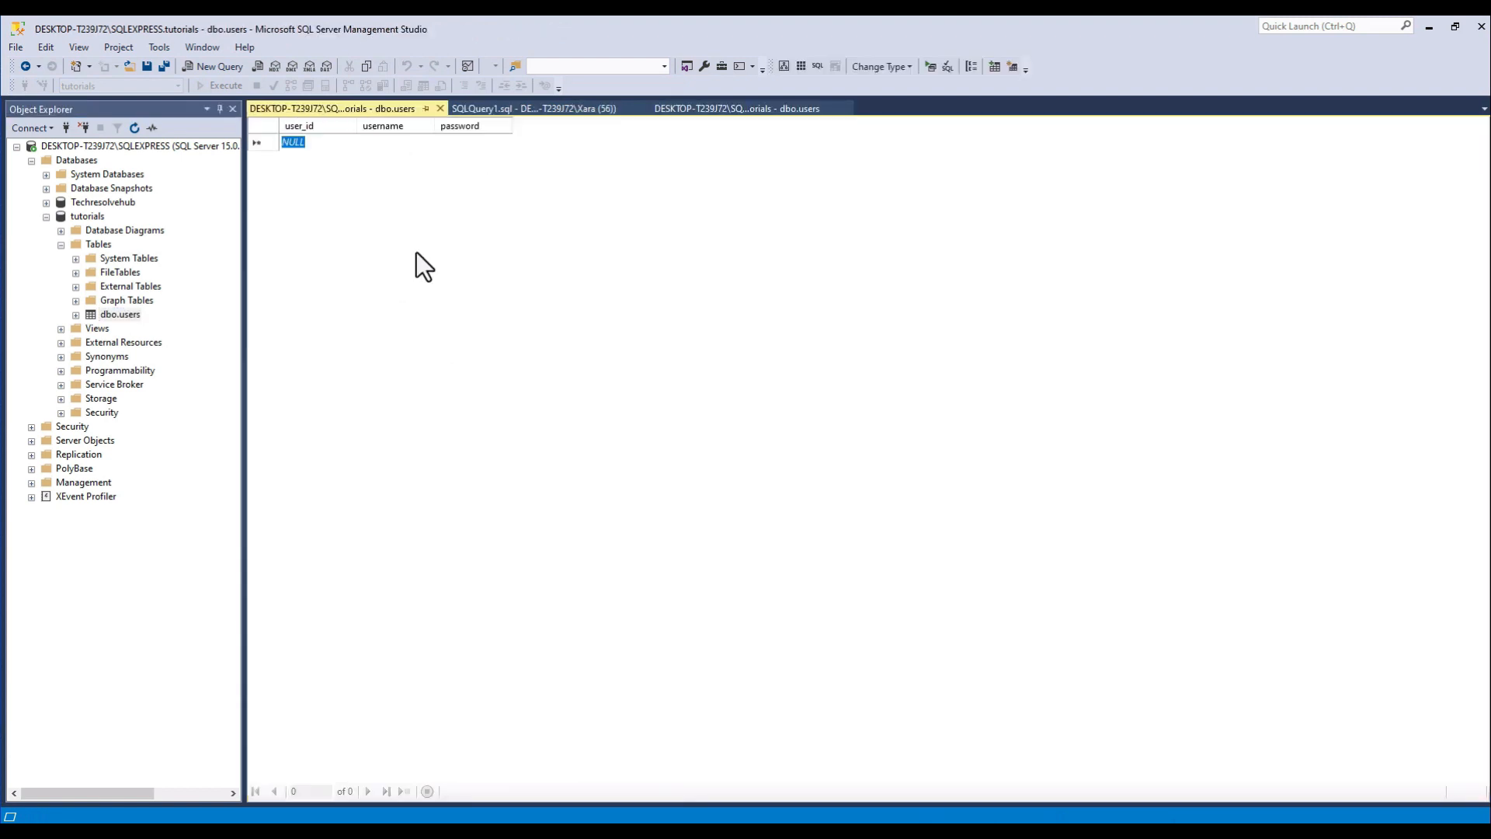
click(392, 147)
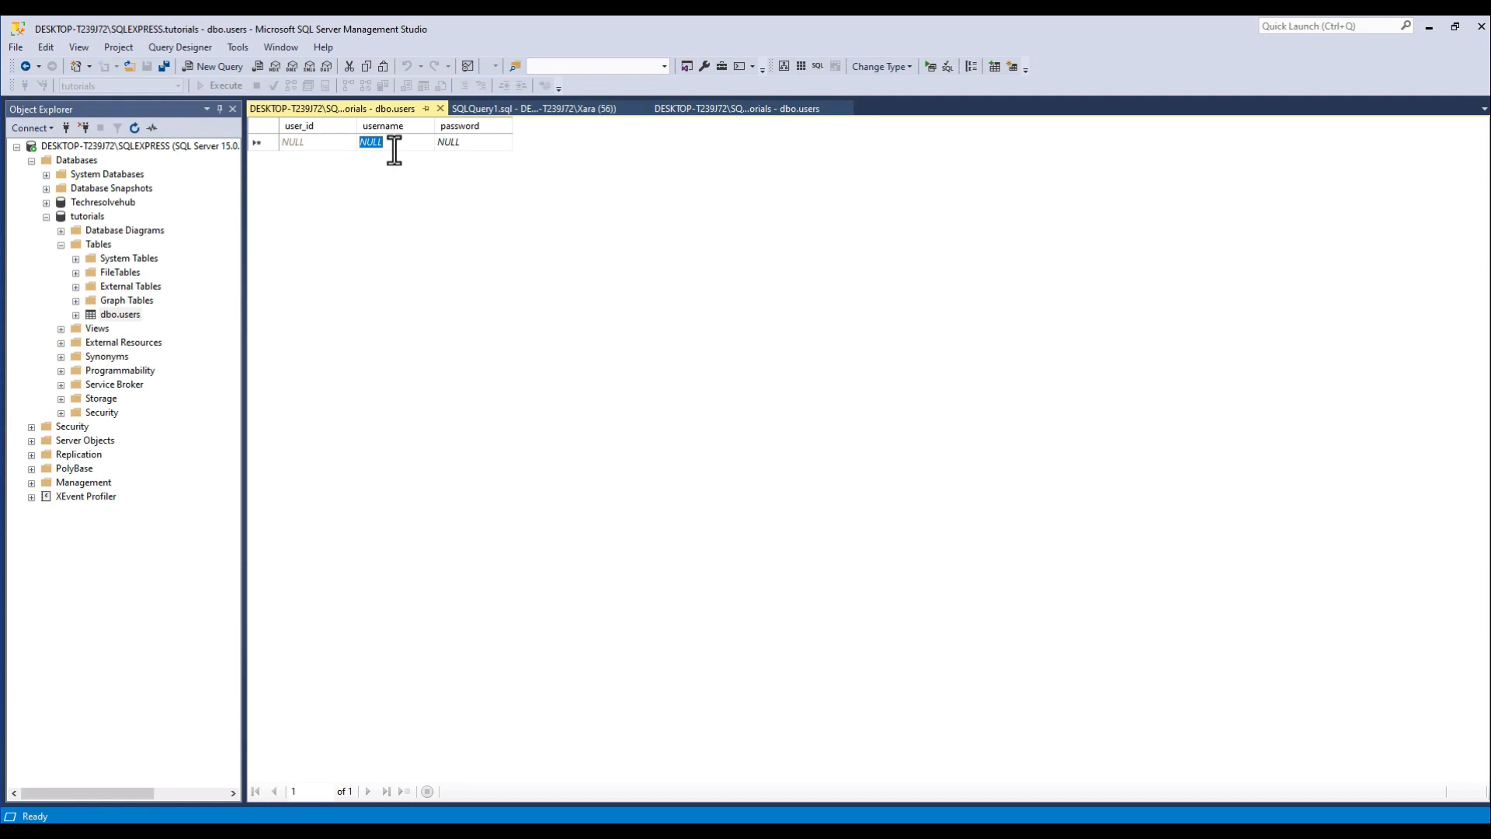
text(I)
text(Elias)
text(_)
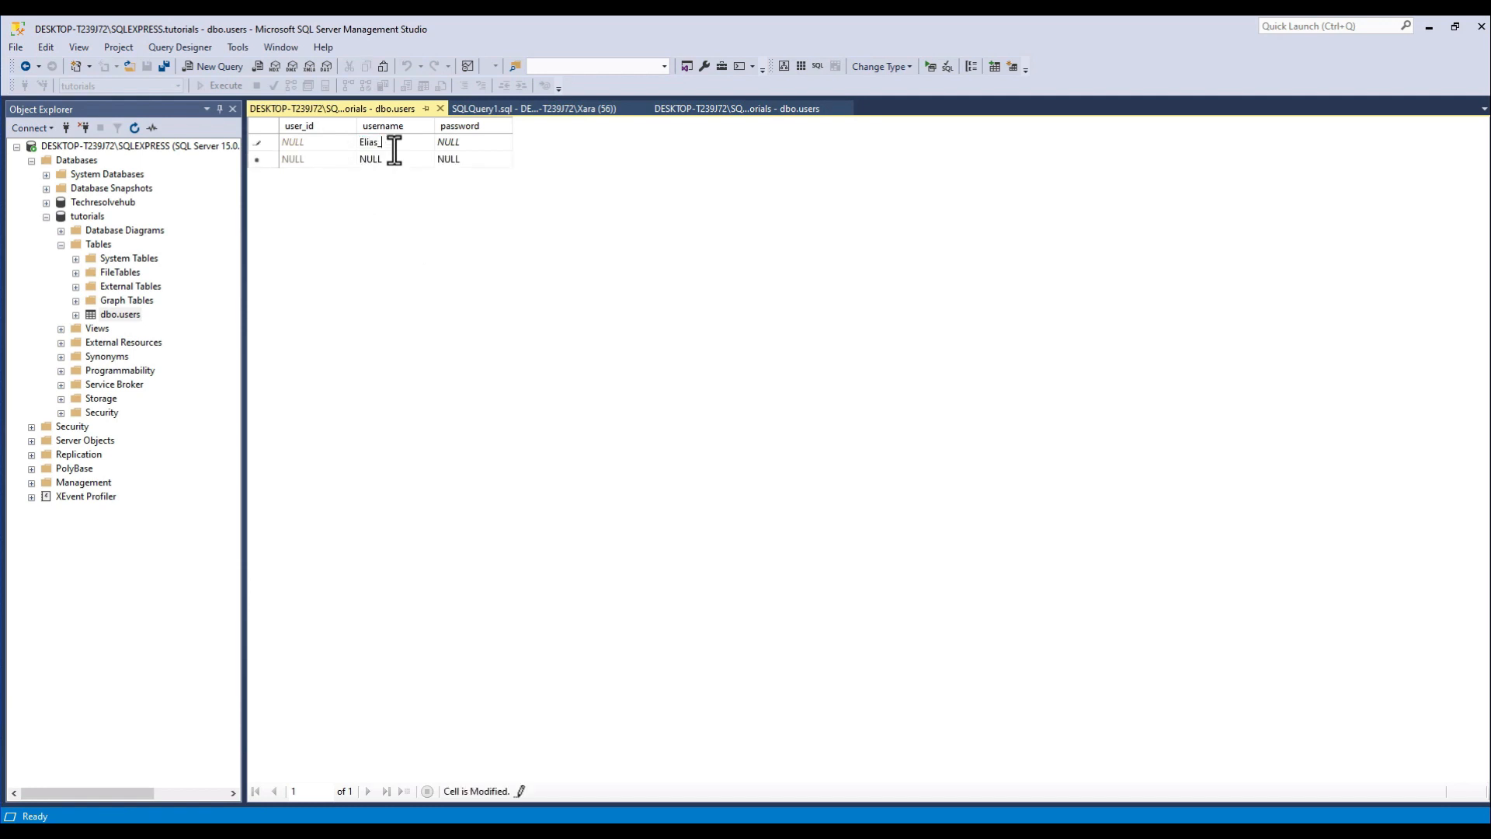
text(aAn)
key(Tab)
text(1234)
key(Tab)
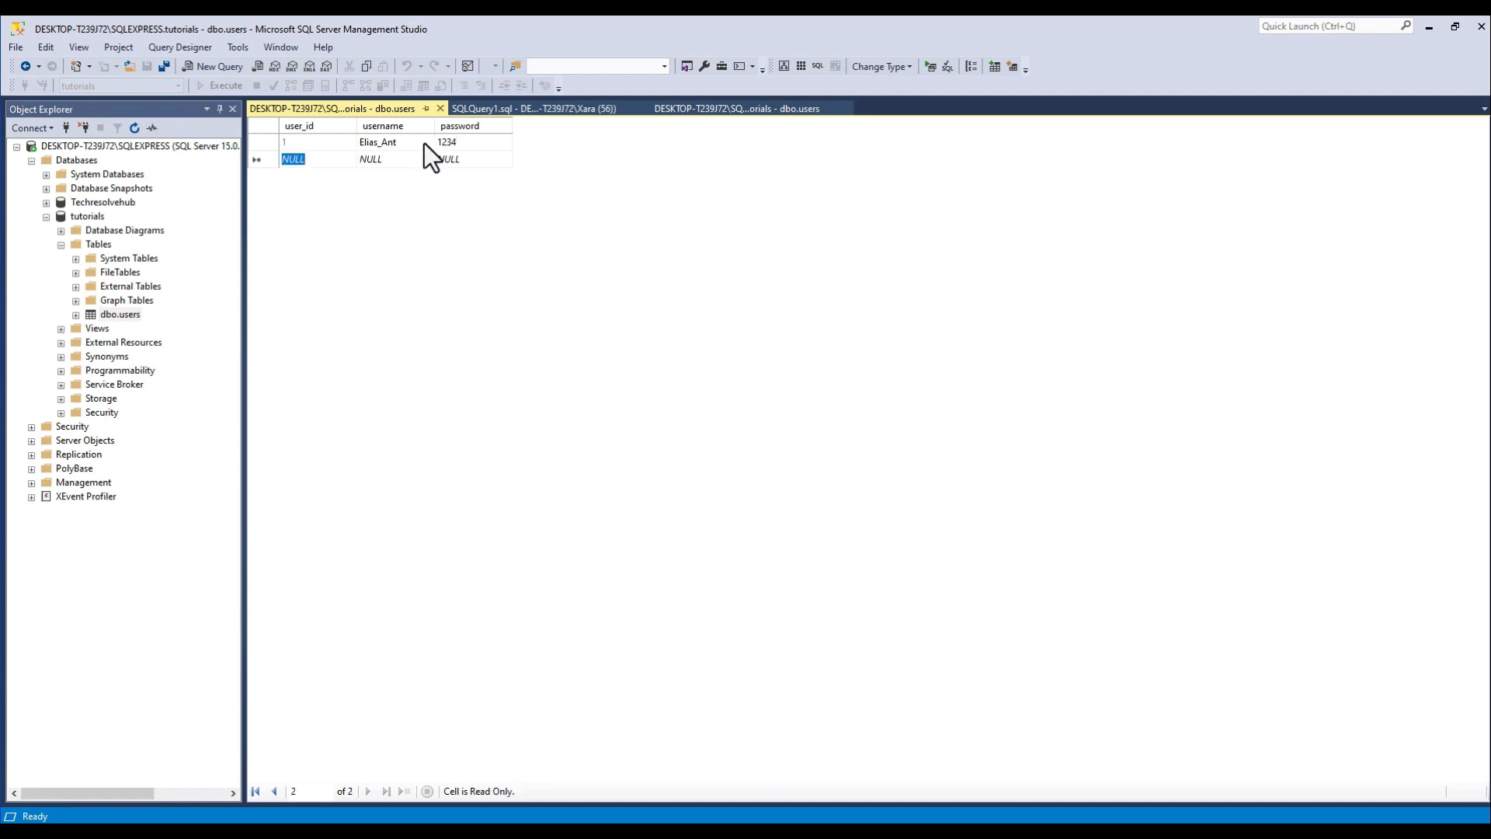
Rerun the SELECT TOP (1000) query on the users table and examine the user_id, username and password of the returned record.
click(526, 109)
click(209, 86)
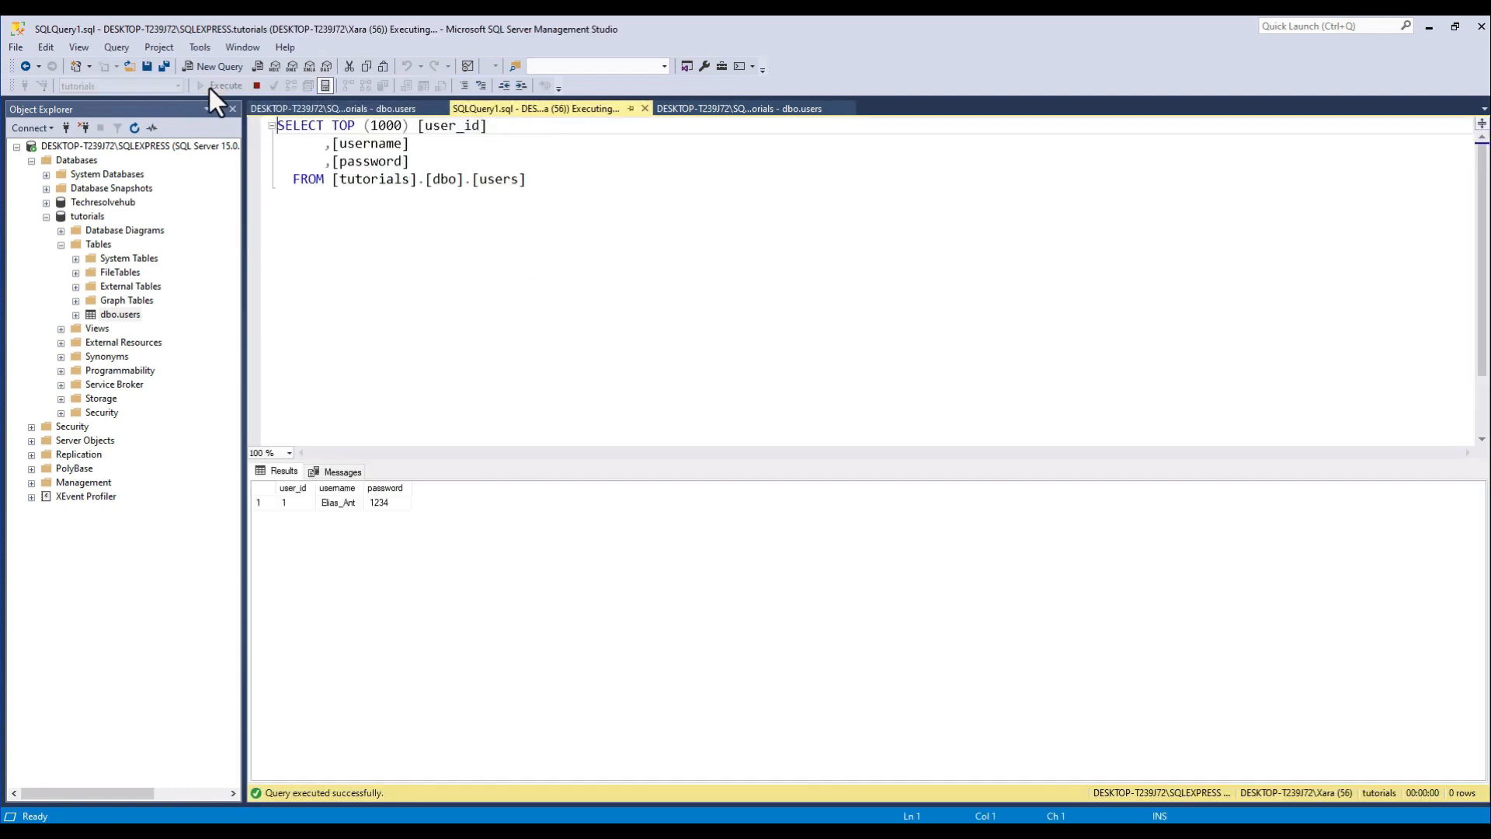
click(339, 503)
click(385, 502)
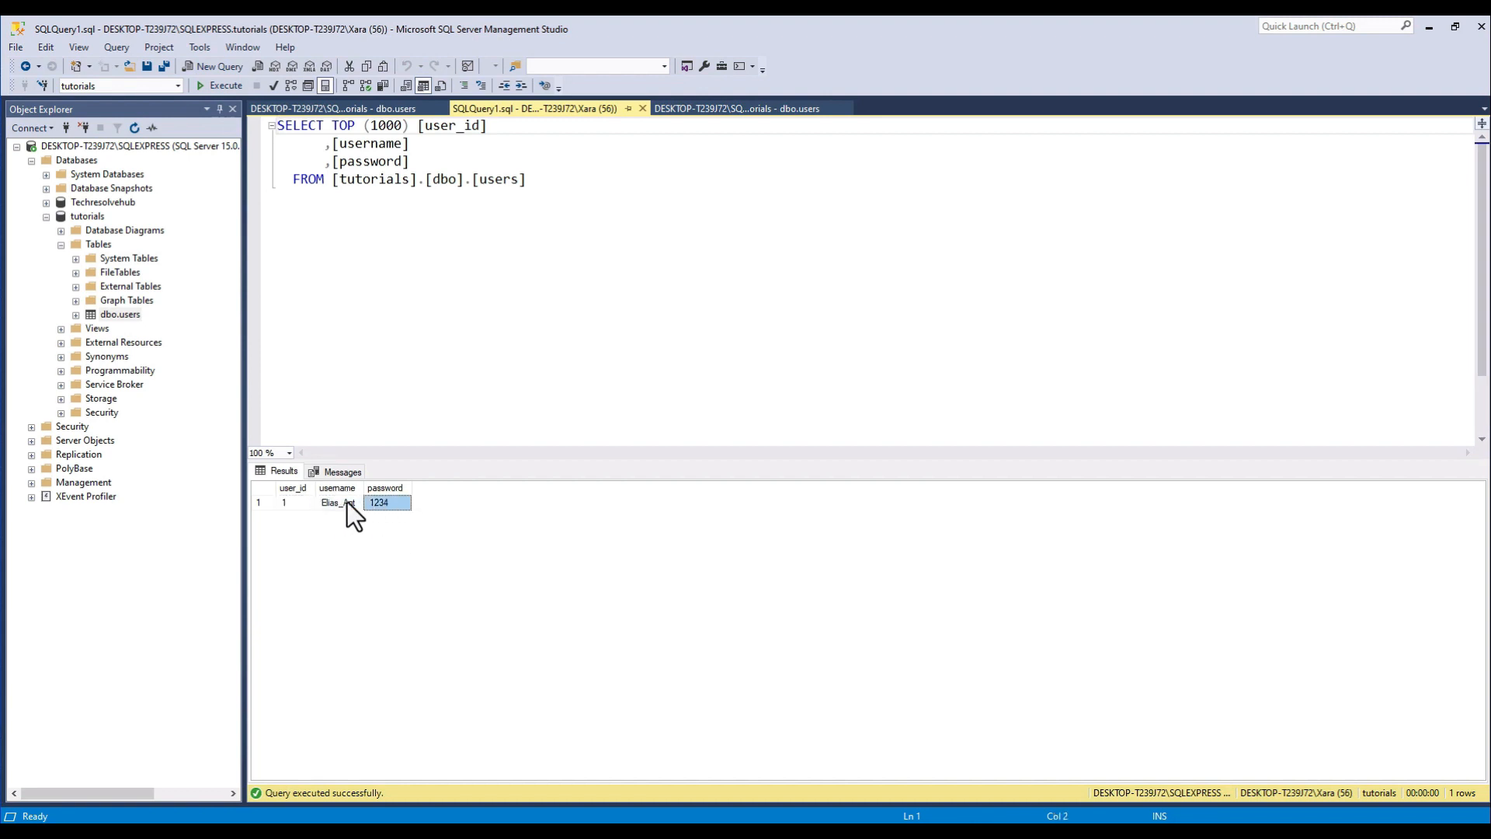
click(341, 503)
click(388, 503)
click(297, 503)
click(371, 503)
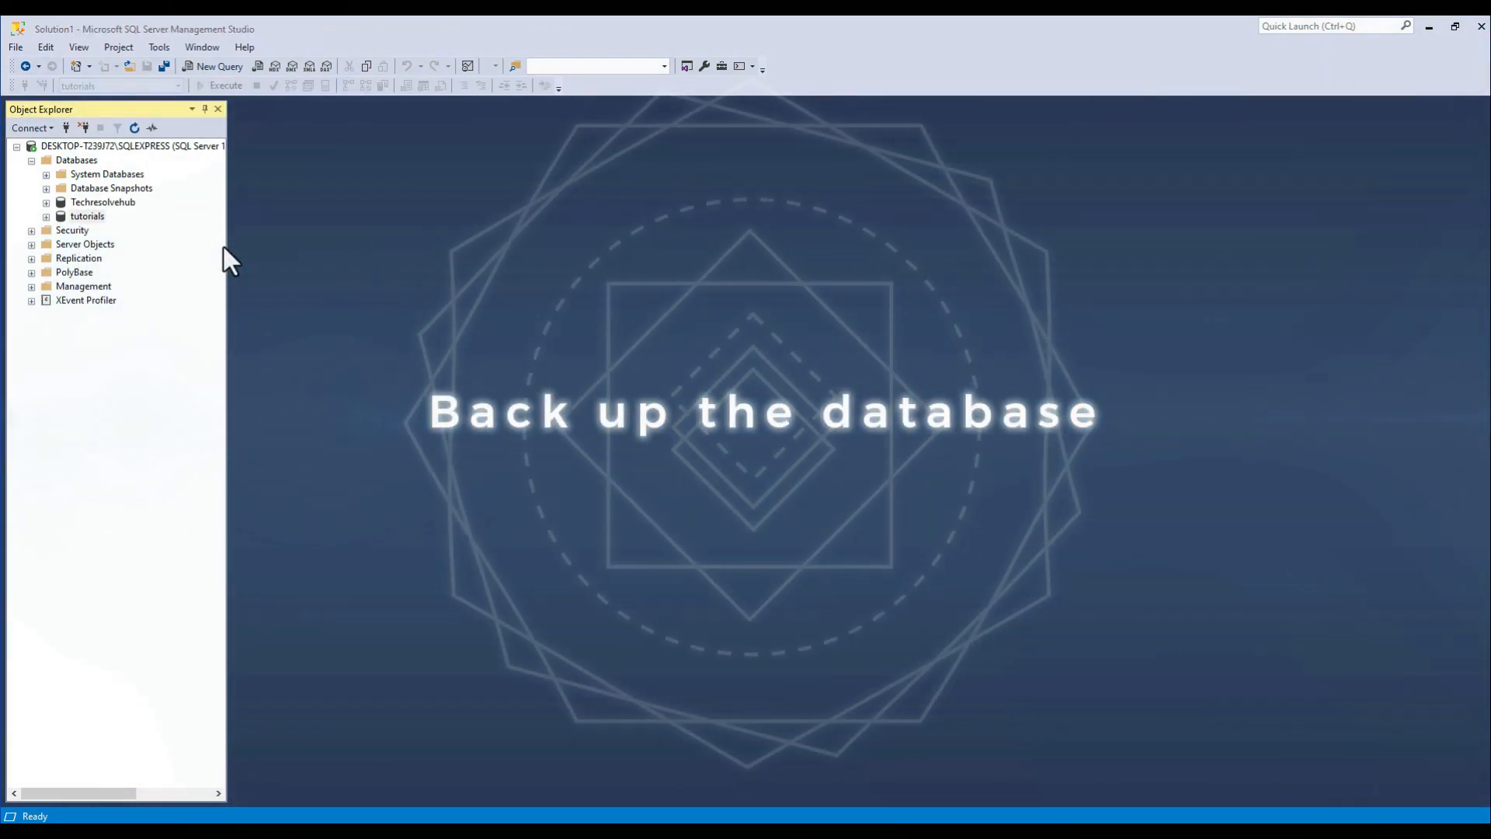
Set up a backup of the tutorials database with backup type Full and Disk as the destination.
click(87, 217)
right_click(87, 217)
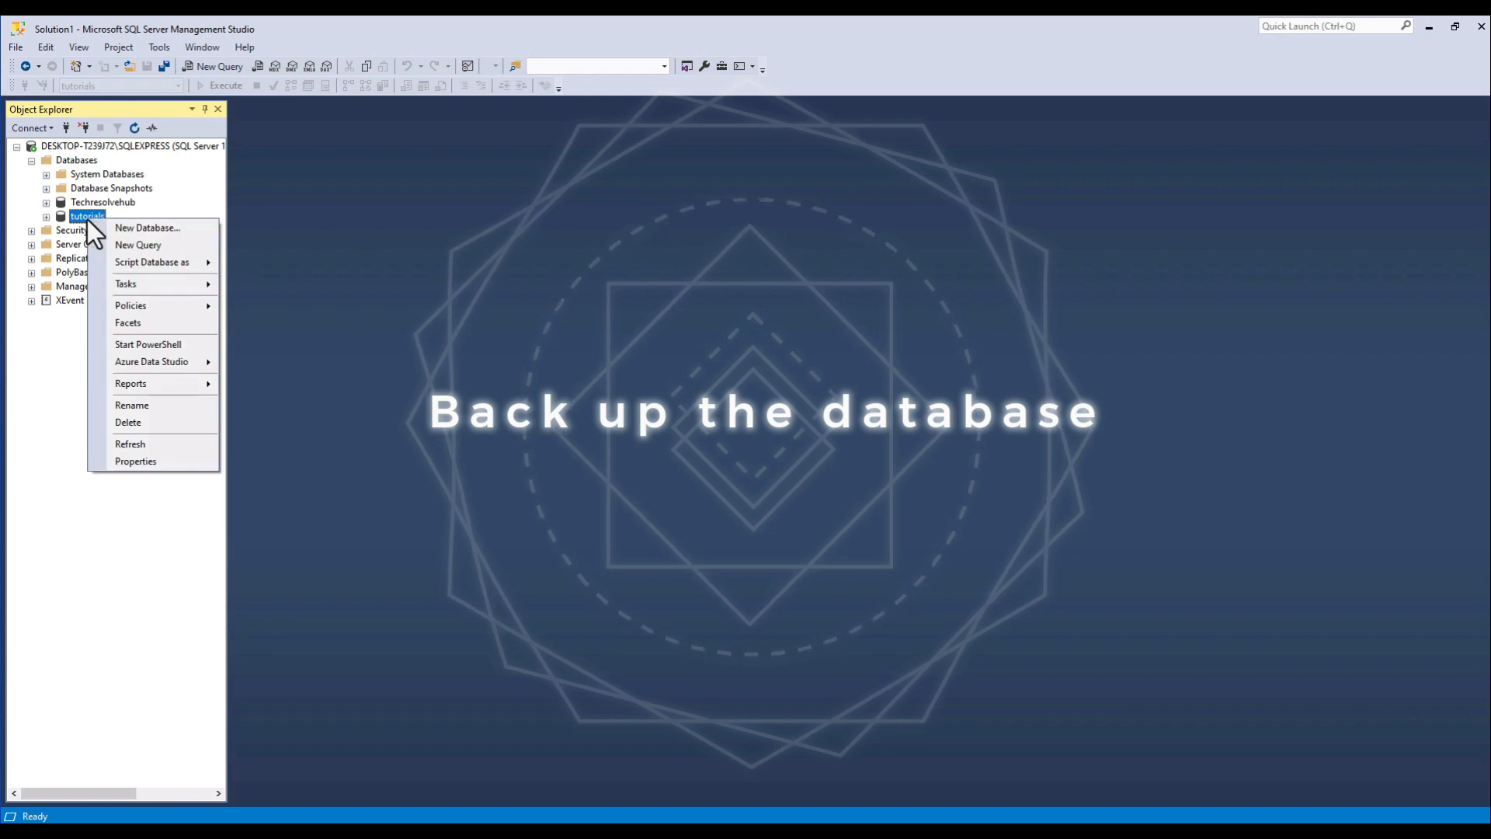
mouse_move(206, 286)
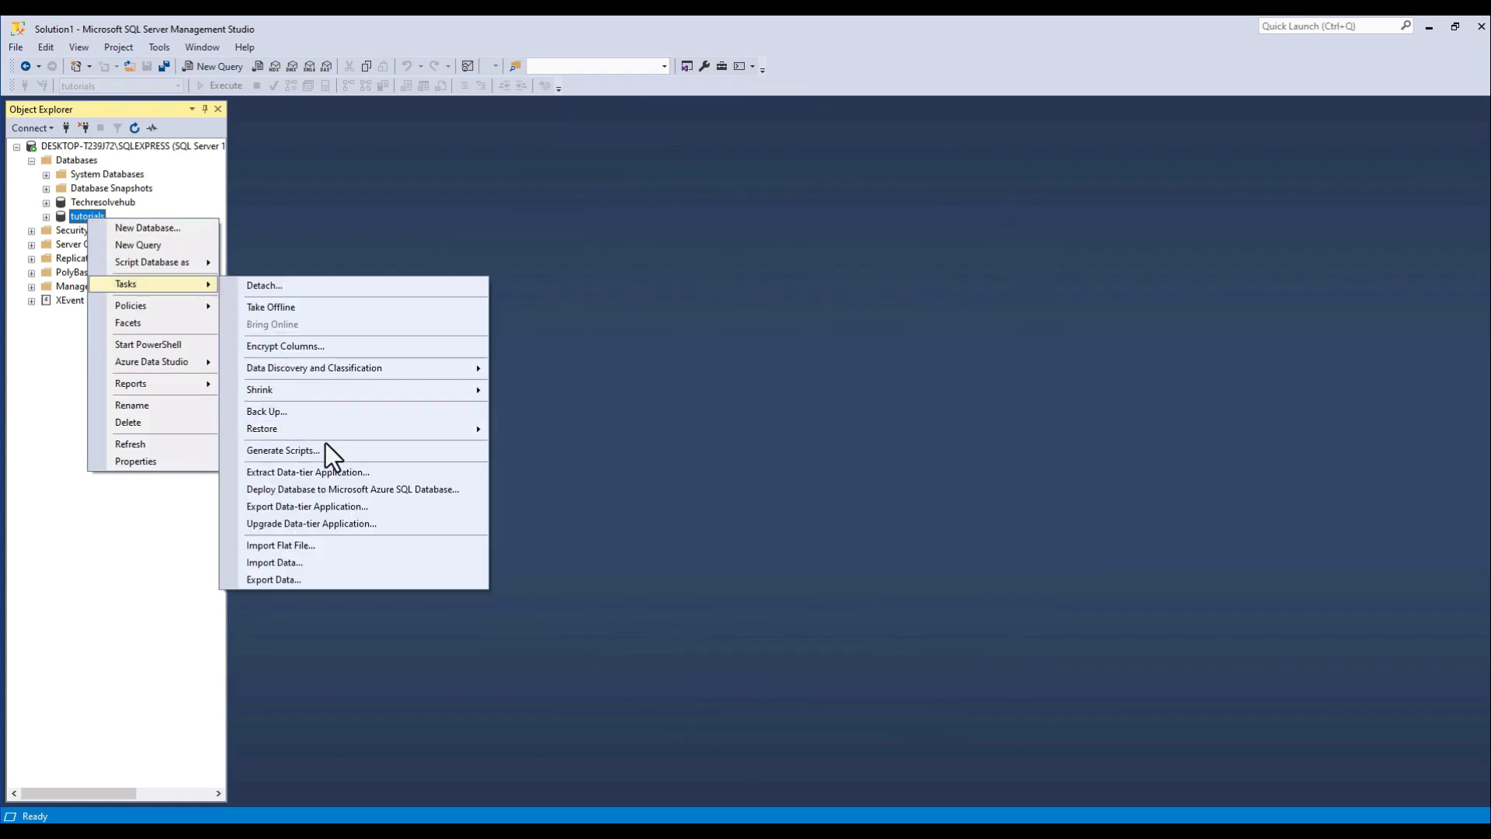
click(314, 411)
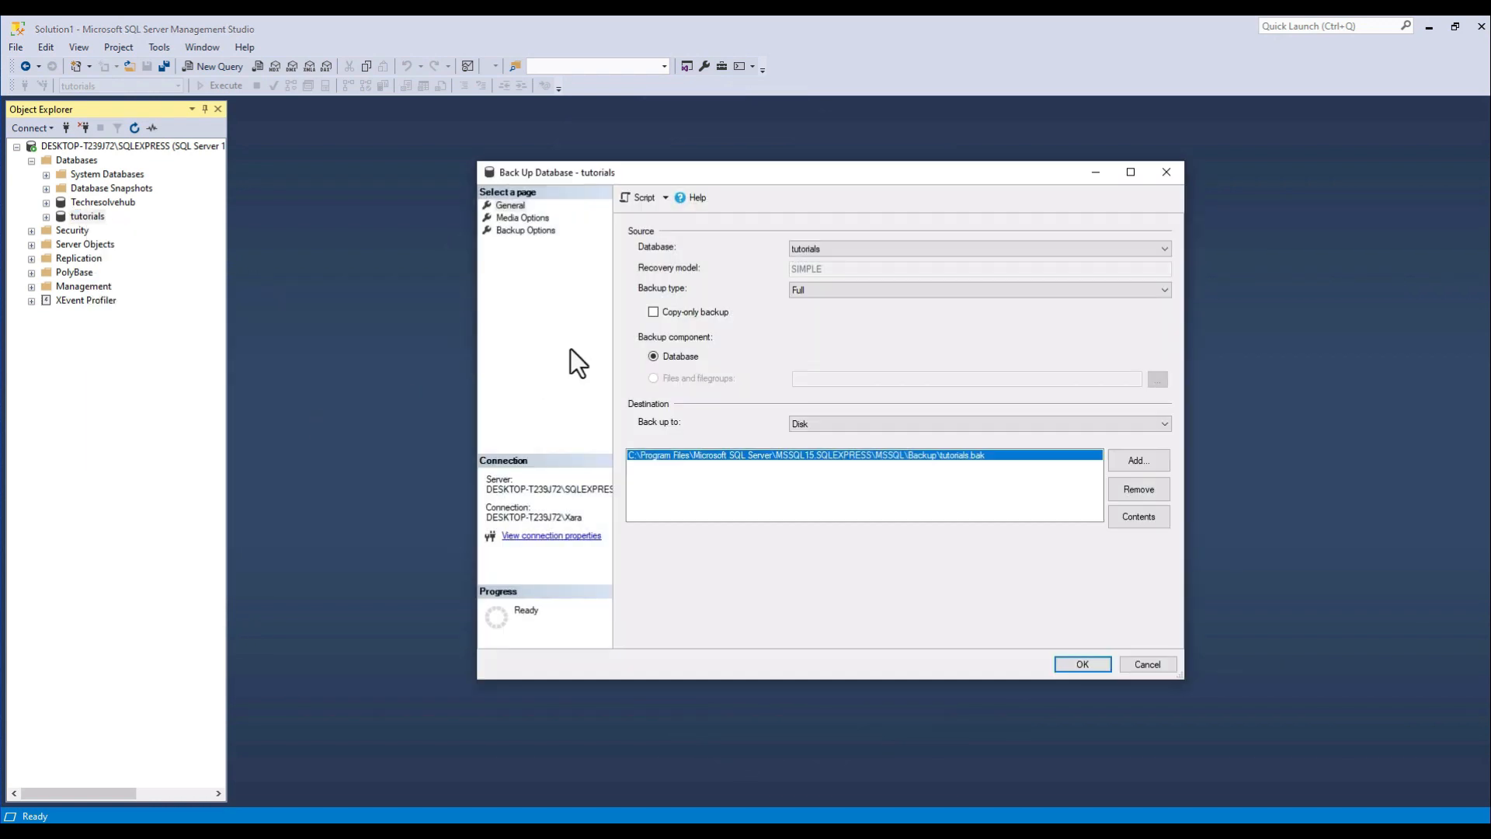
click(820, 247)
click(819, 312)
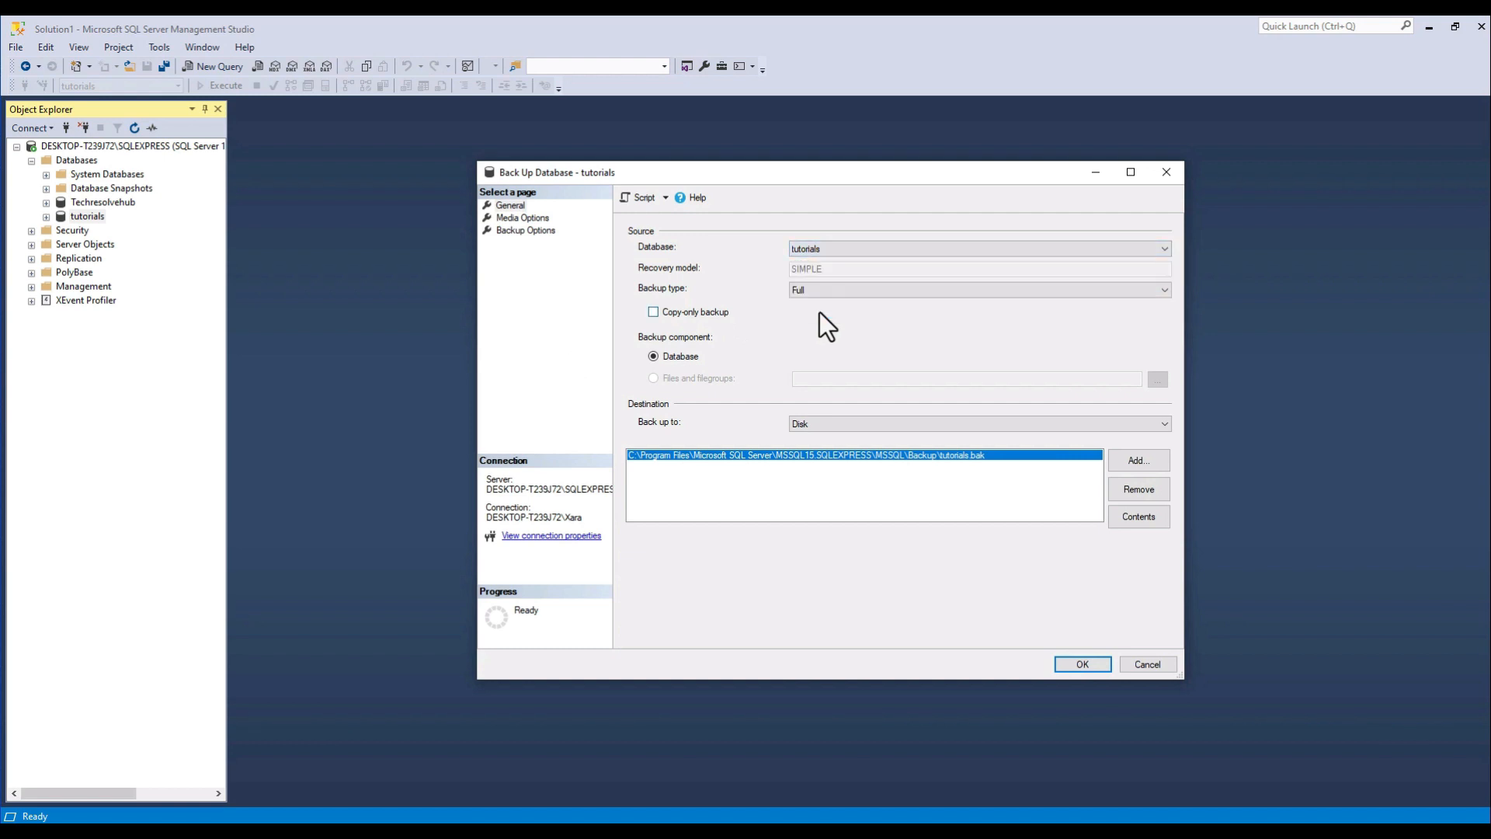
click(820, 291)
click(823, 305)
click(857, 426)
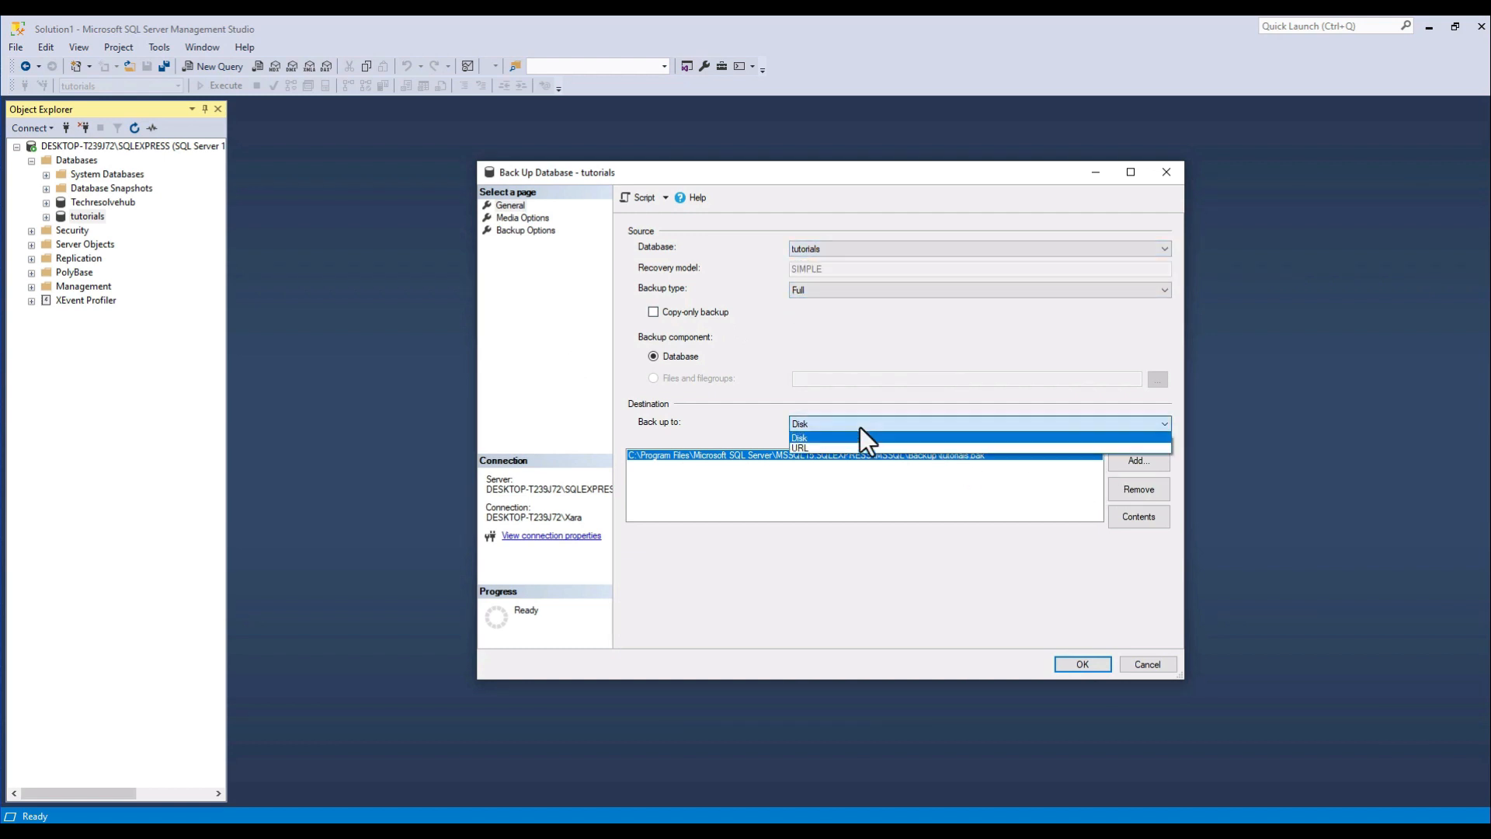
click(844, 437)
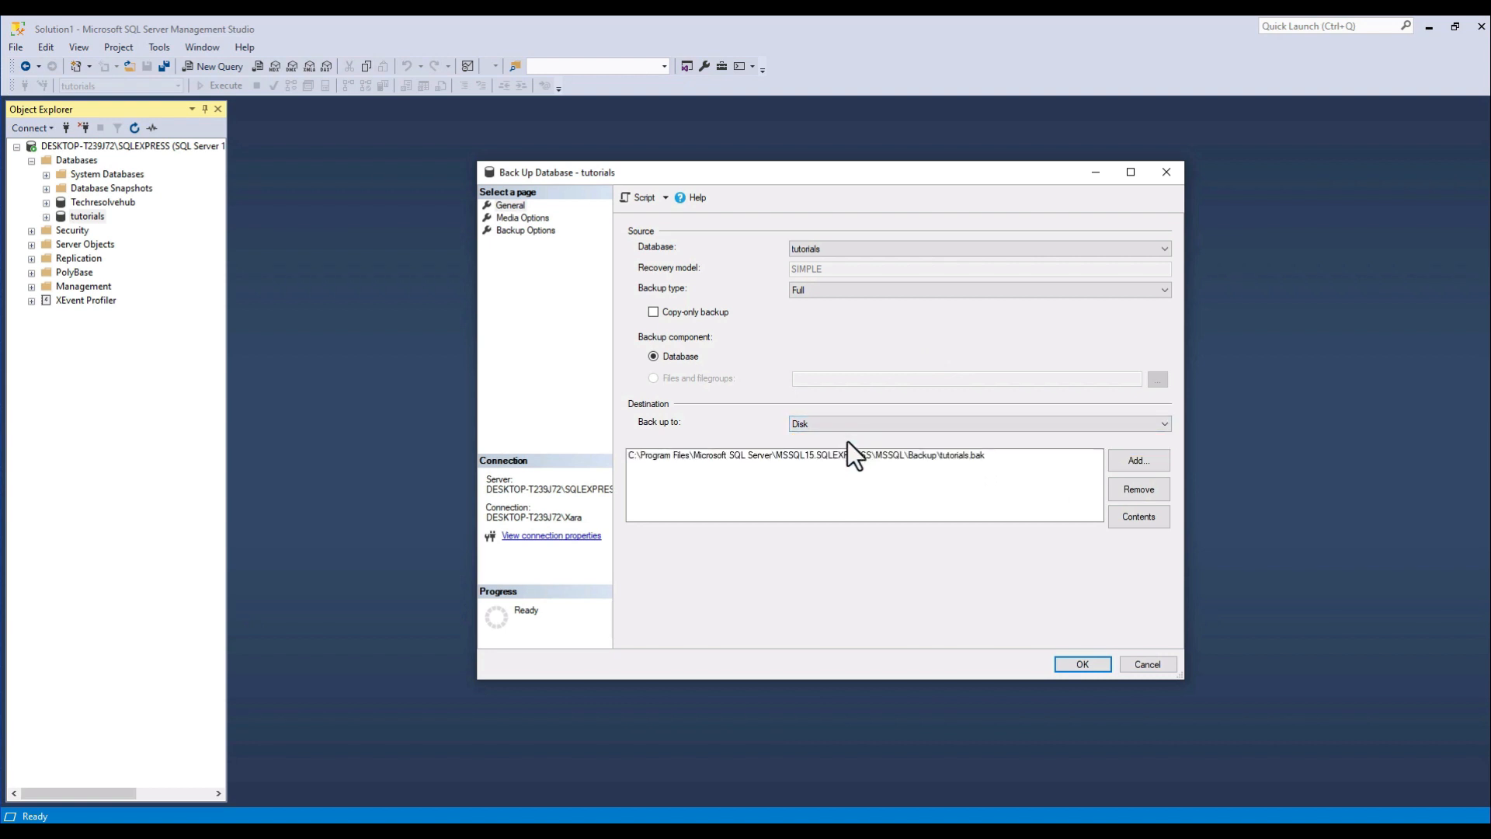
Remove the default backup destination and choose the C:\SQL backups folder for a new one.
click(1125, 491)
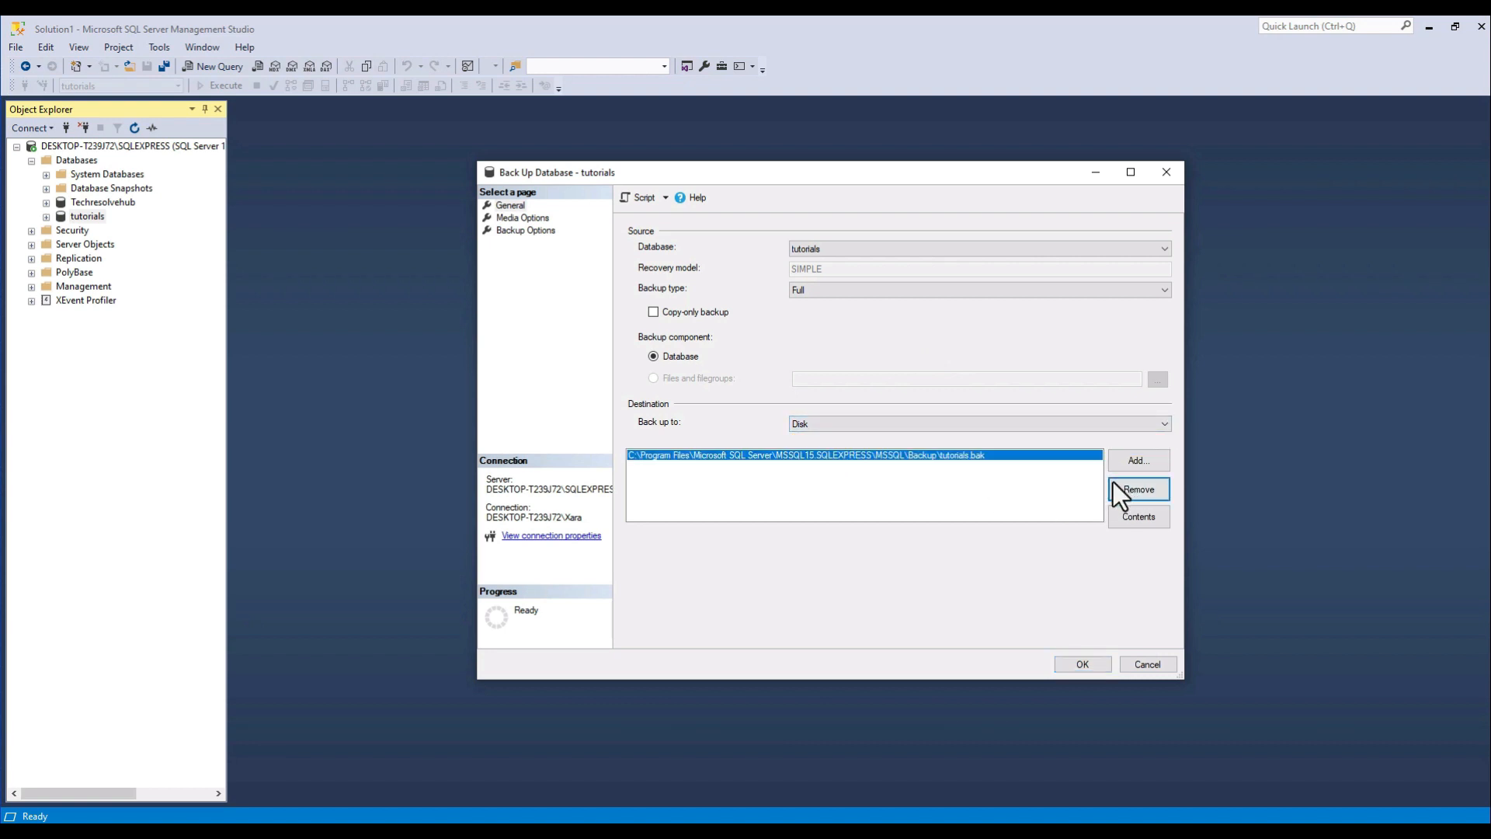
click(1112, 488)
click(1154, 458)
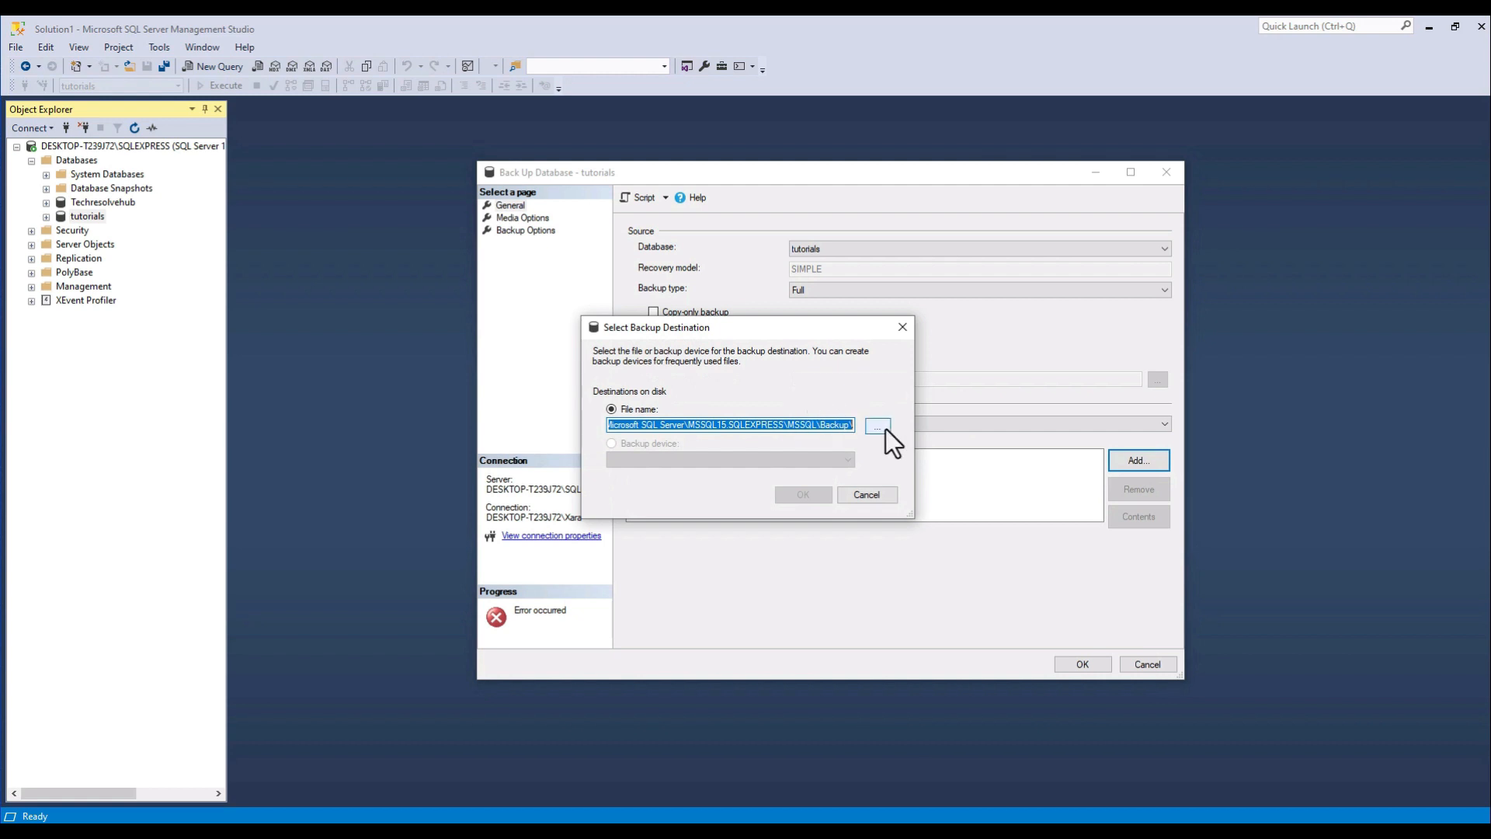
click(879, 427)
click(635, 339)
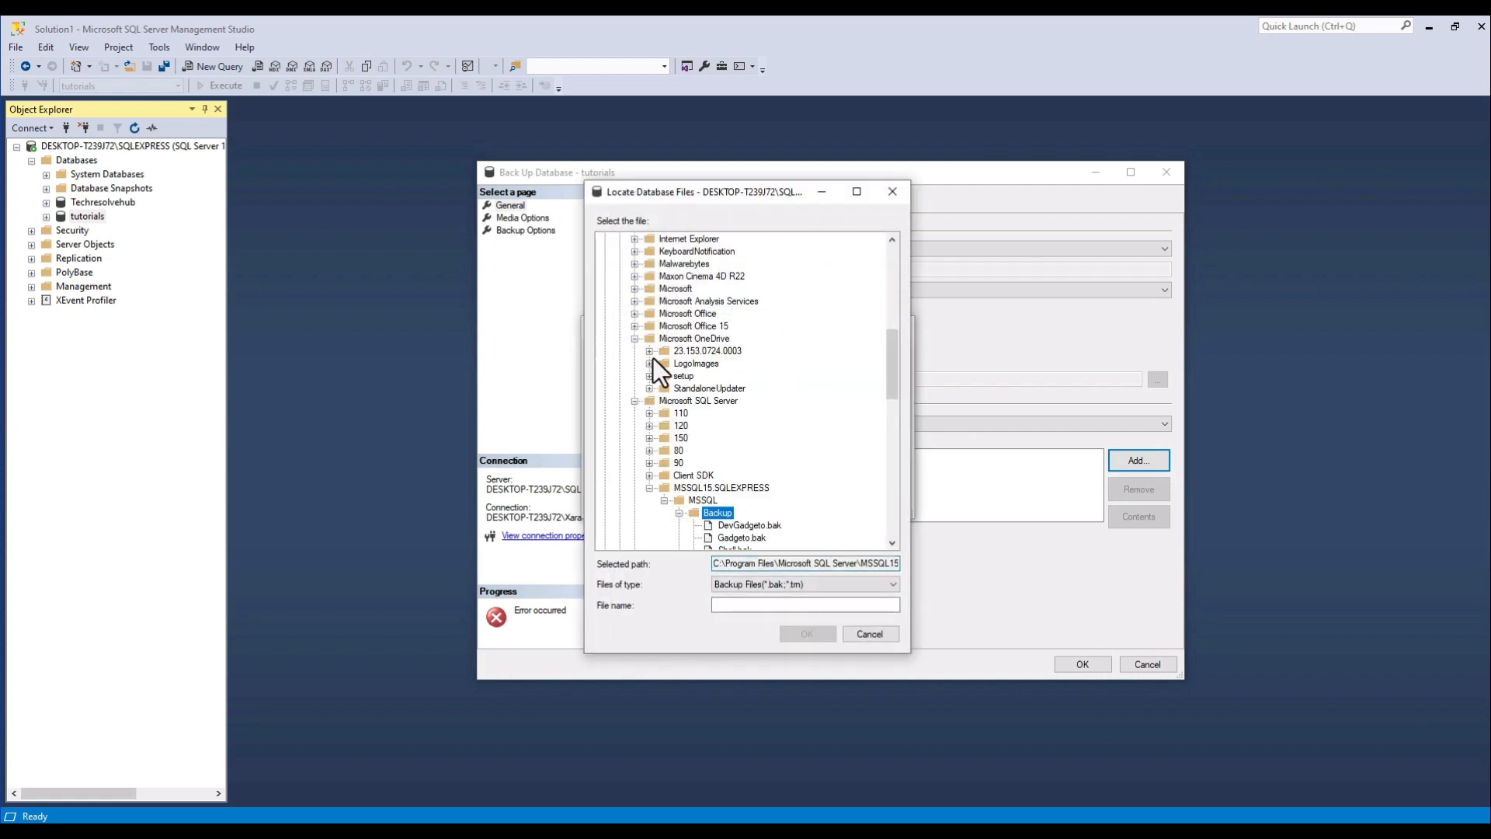
click(636, 340)
click(635, 353)
scroll(766, 421, down, 8)
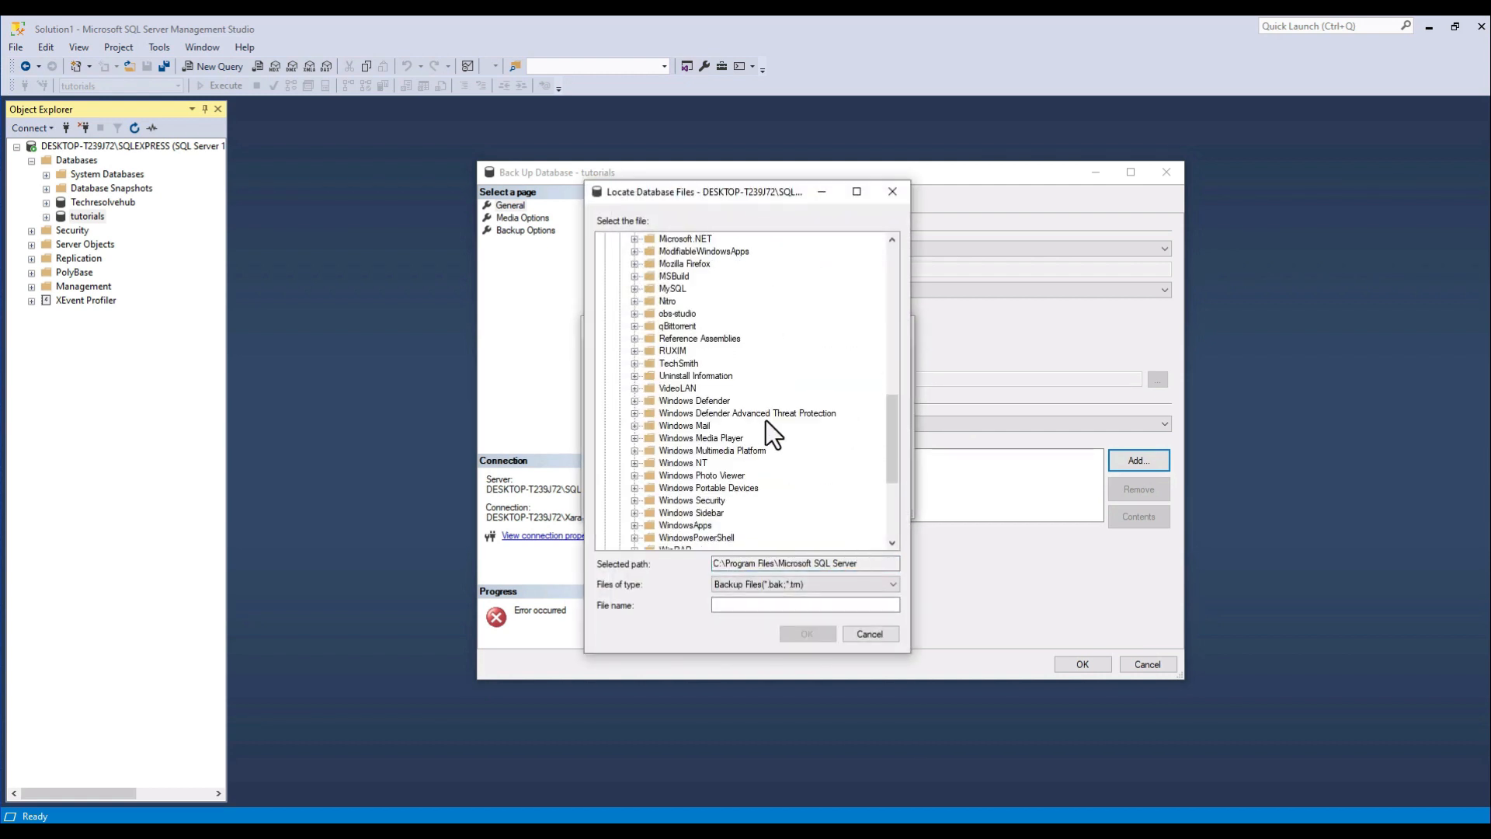
scroll(766, 421, up, 3)
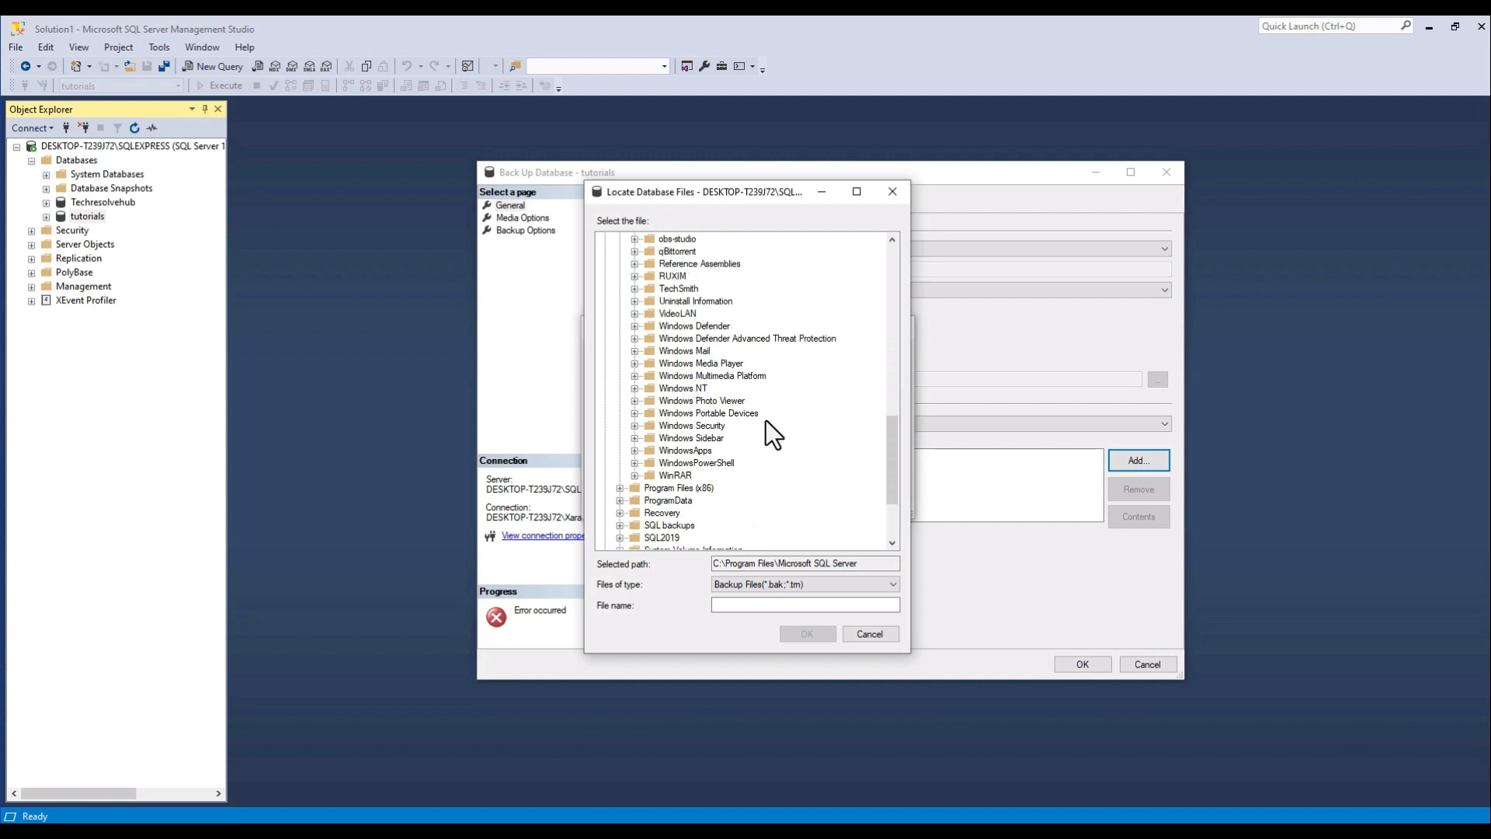
scroll(766, 421, down, 4)
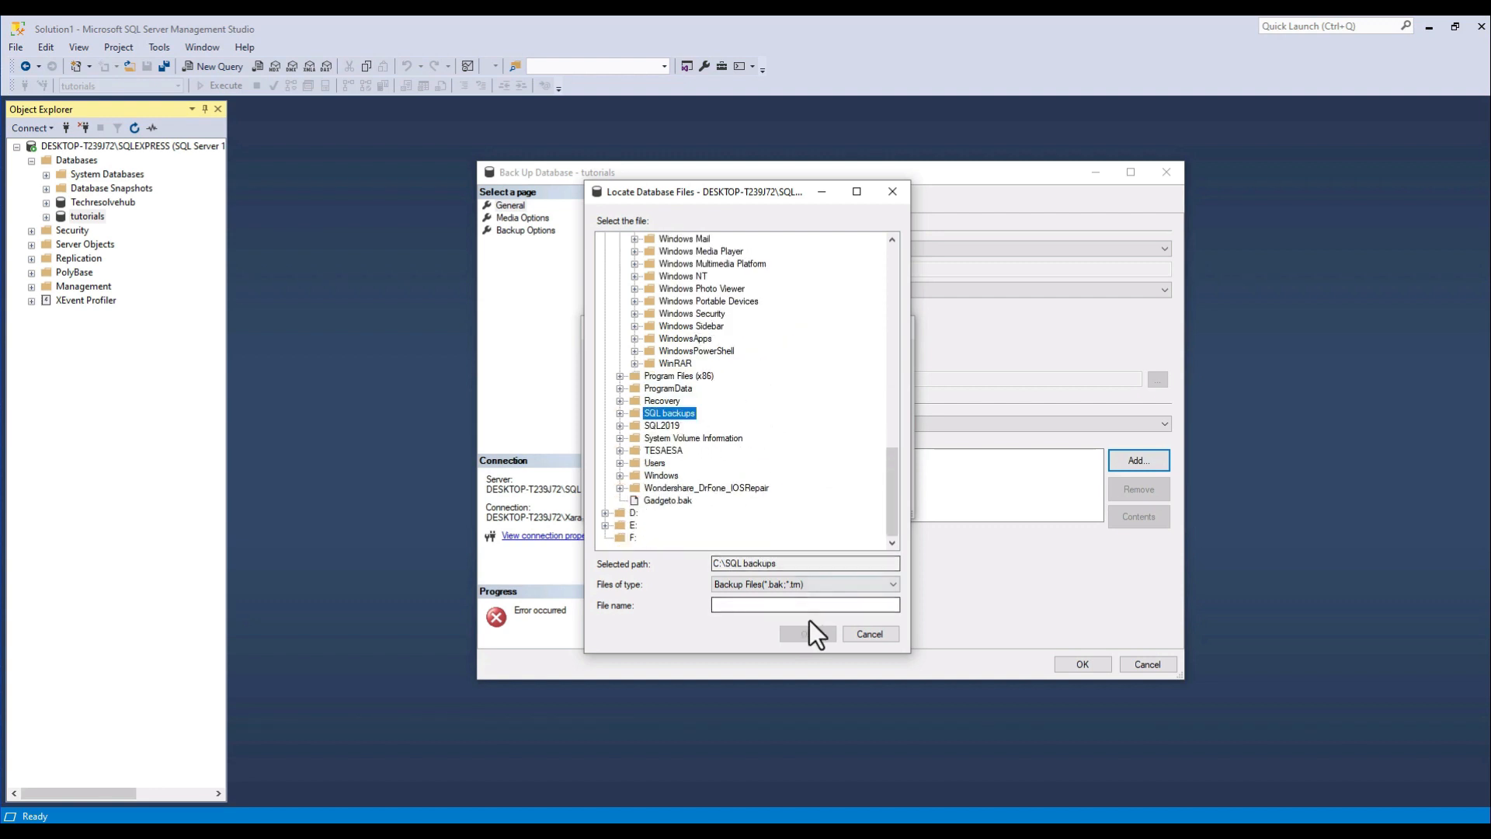
Name the backup file "tutorials 26082023.bak", accept it as the destination and run the backup.
click(774, 604)
text(tut)
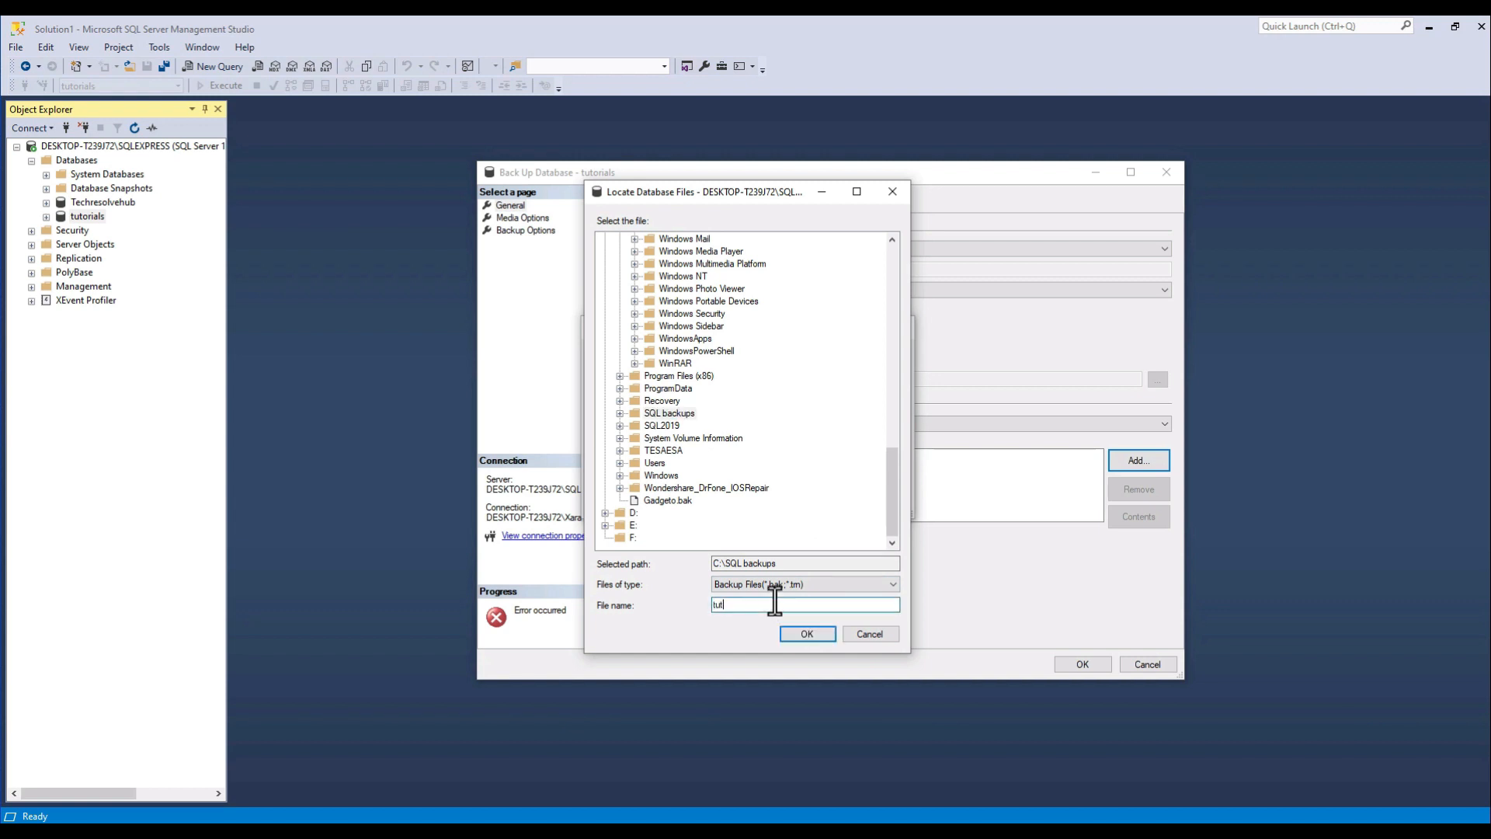
text(orials 26082023.bak)
click(817, 632)
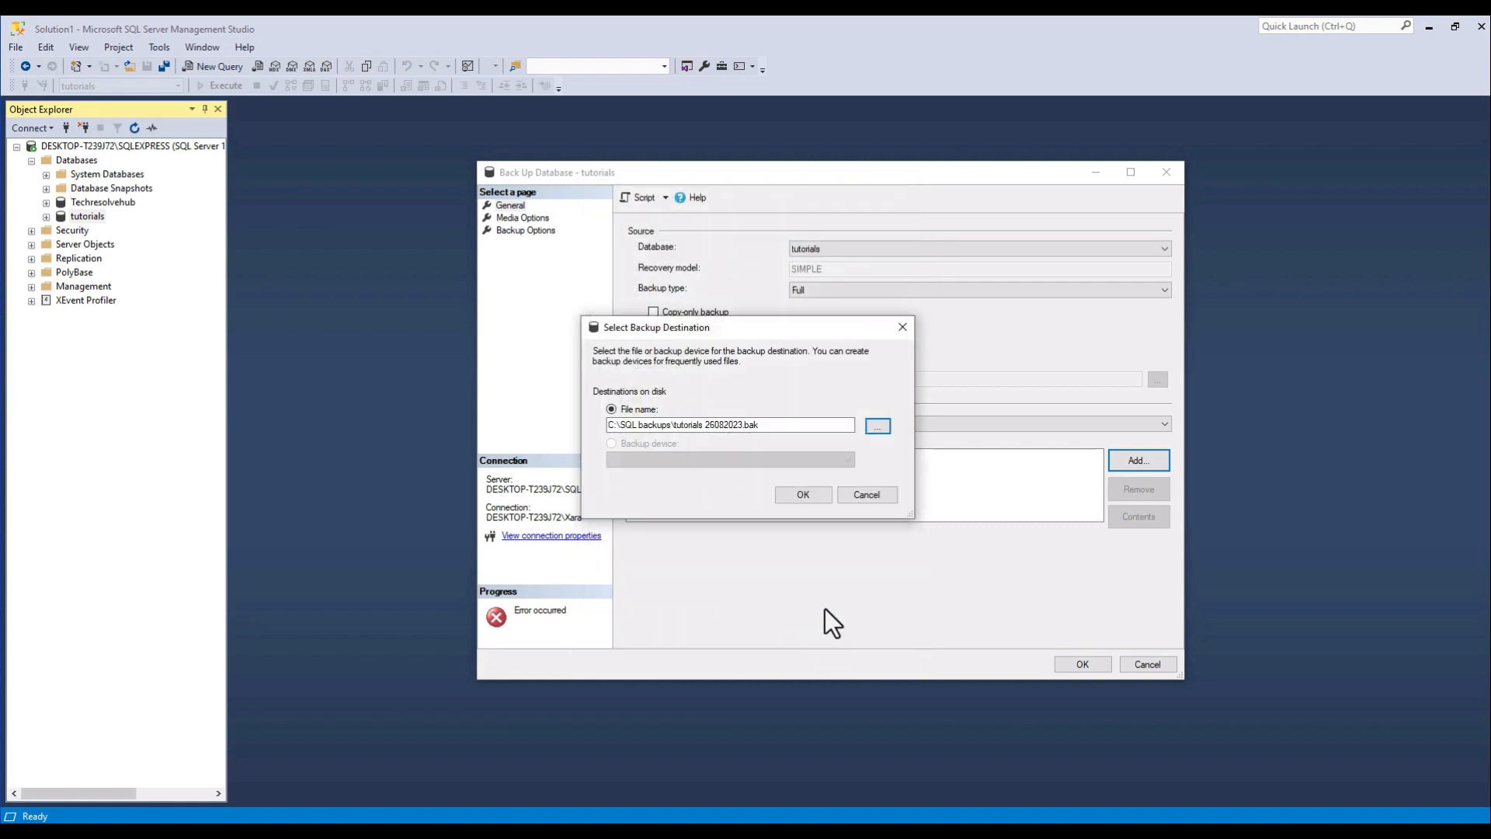
click(799, 496)
click(1072, 664)
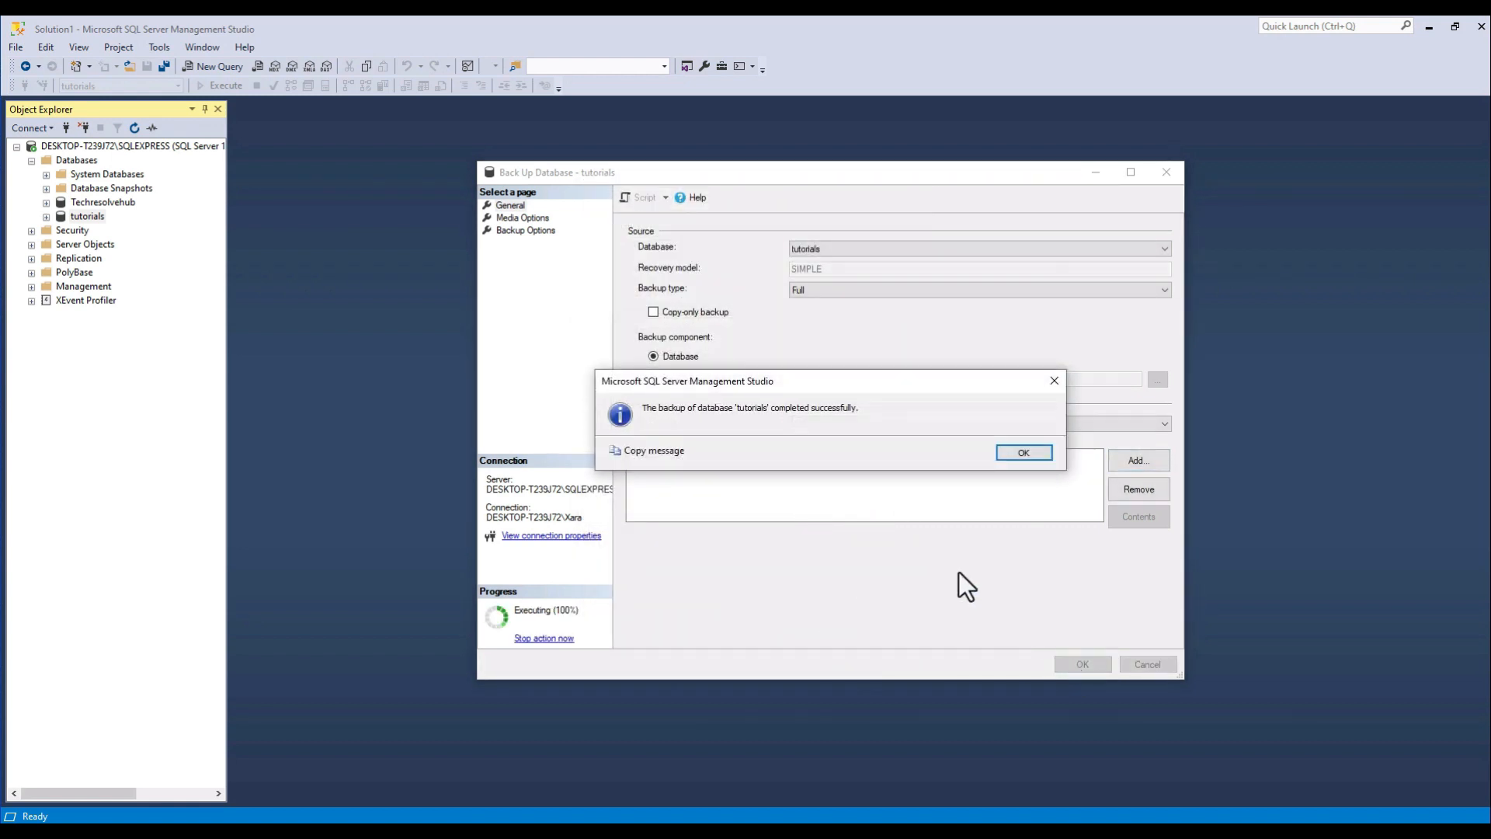
click(1003, 456)
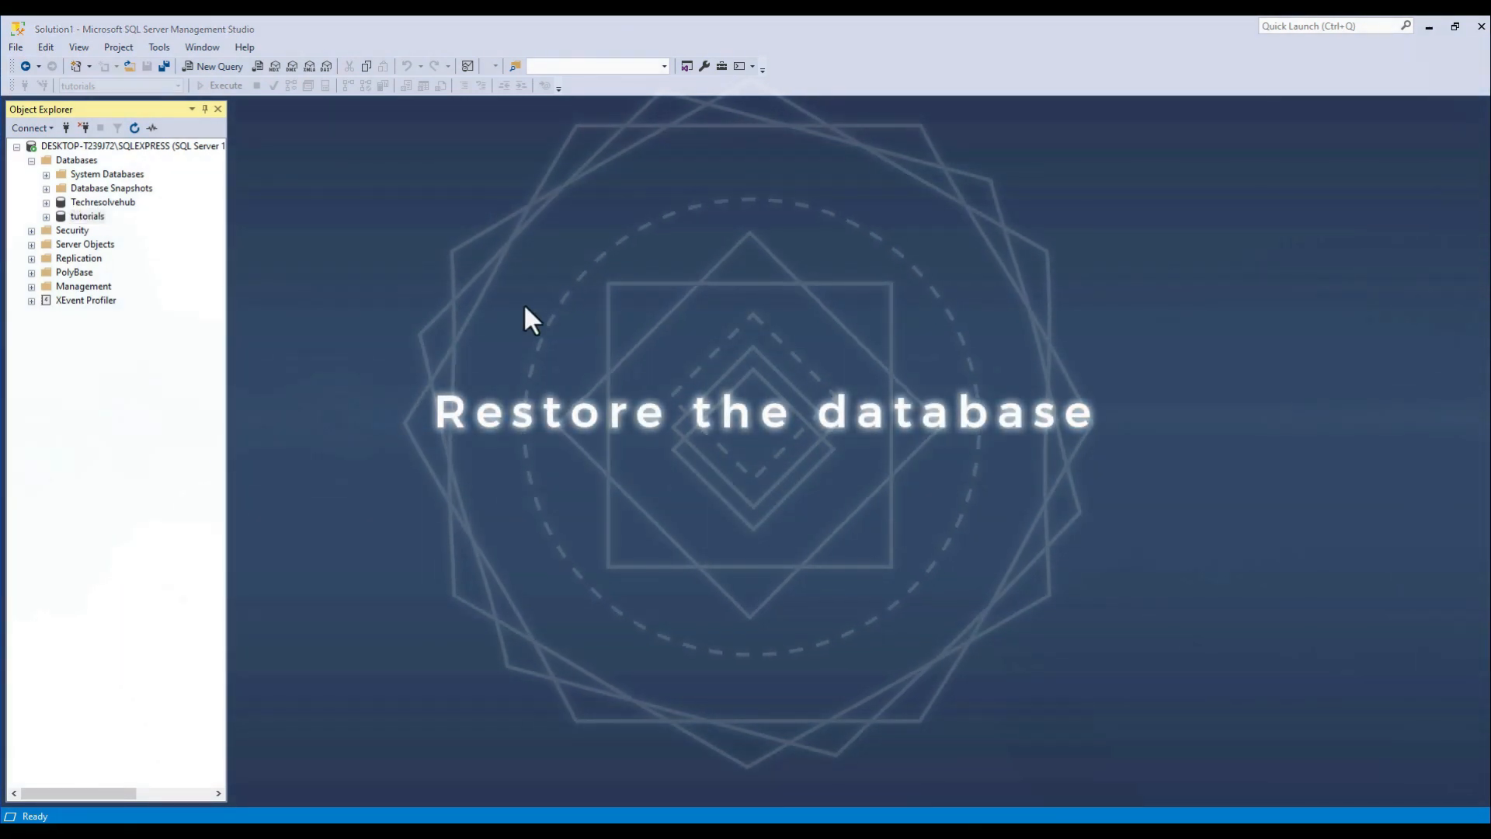
Start a database restore for the tutorials database and set Device as the restore source.
click(96, 220)
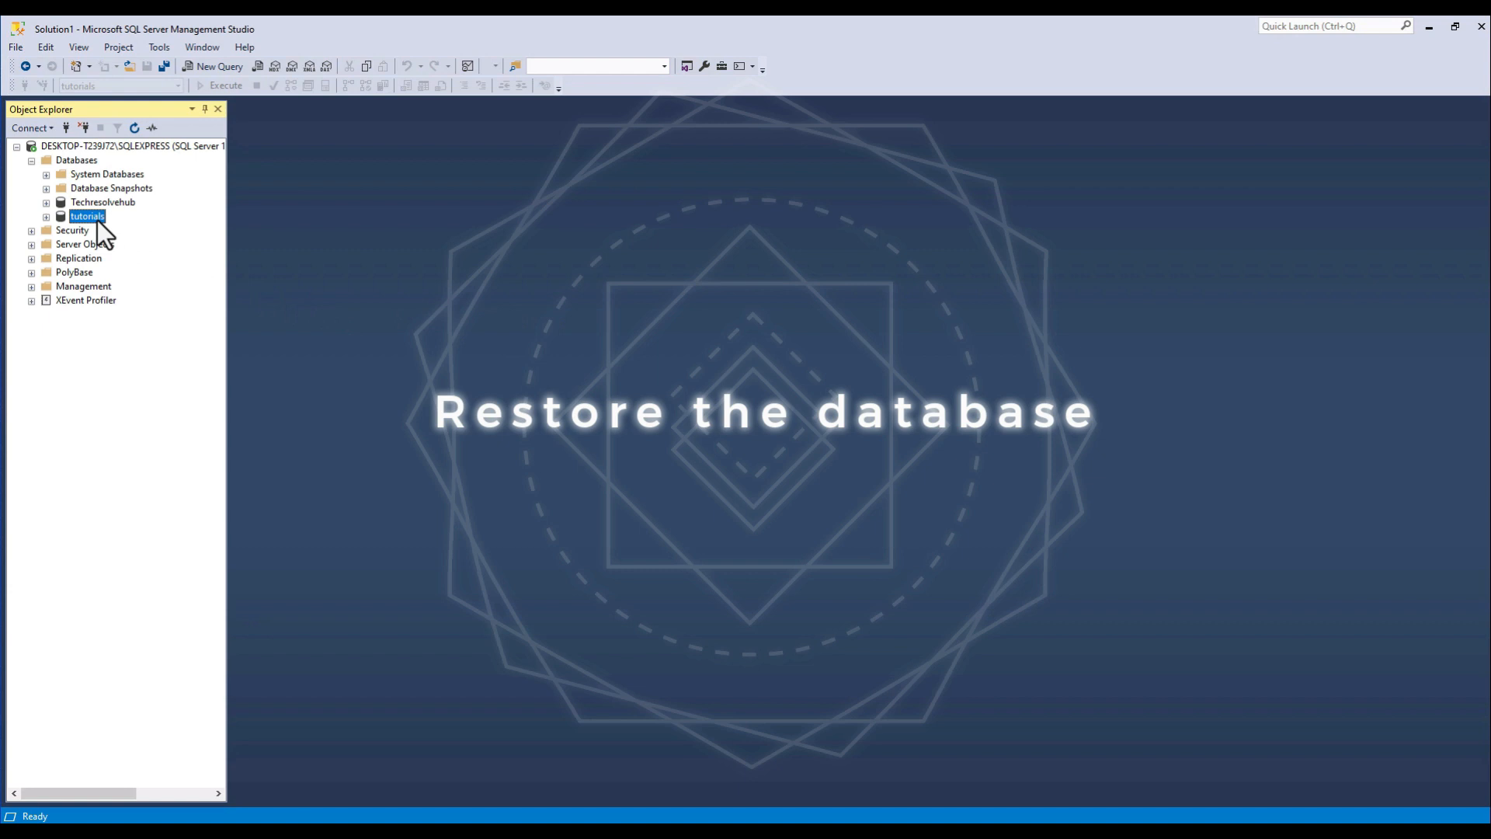
right_click(96, 220)
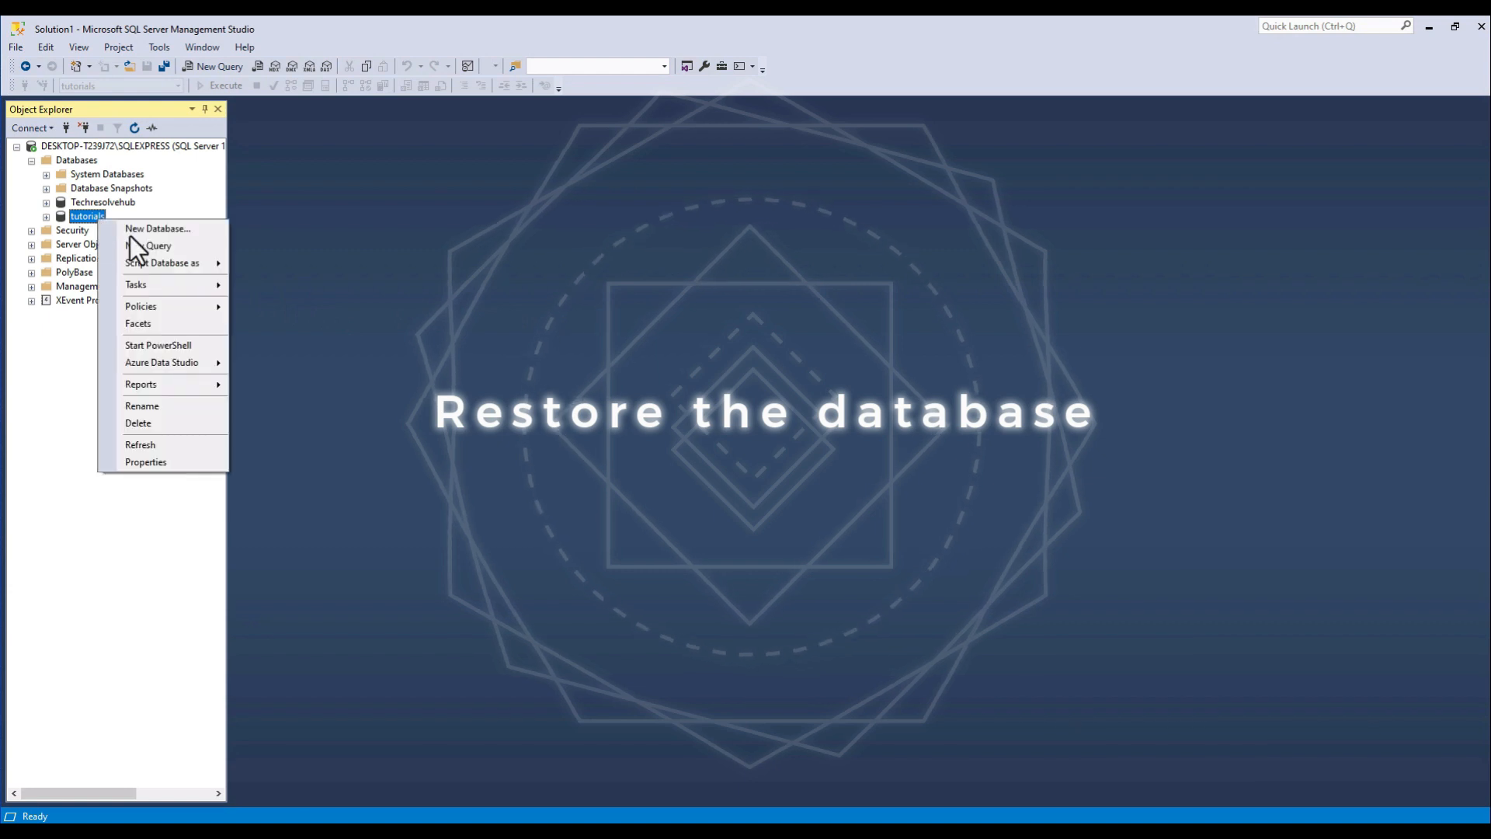
mouse_move(218, 284)
mouse_move(389, 431)
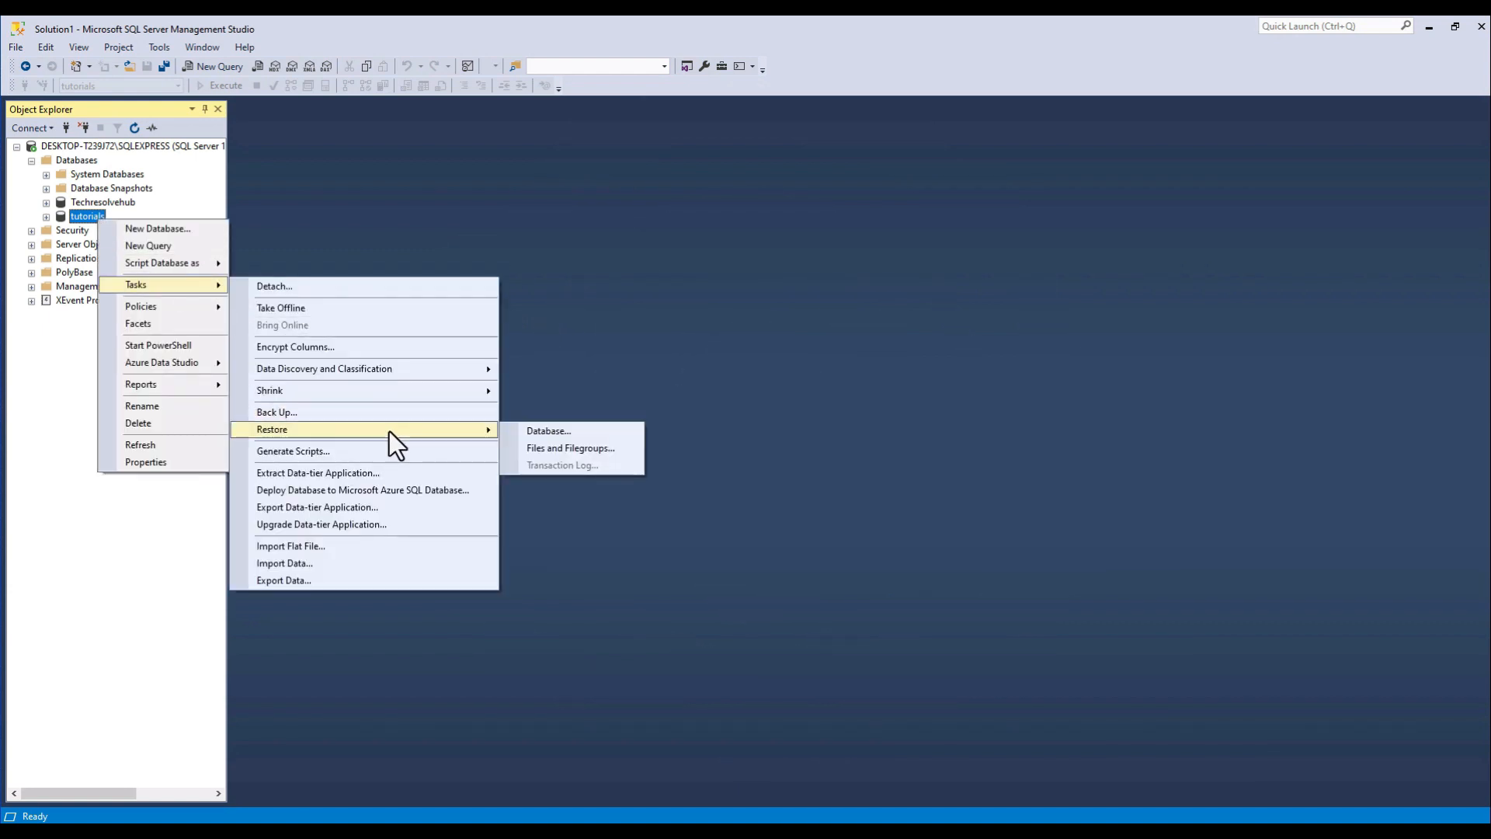
click(564, 435)
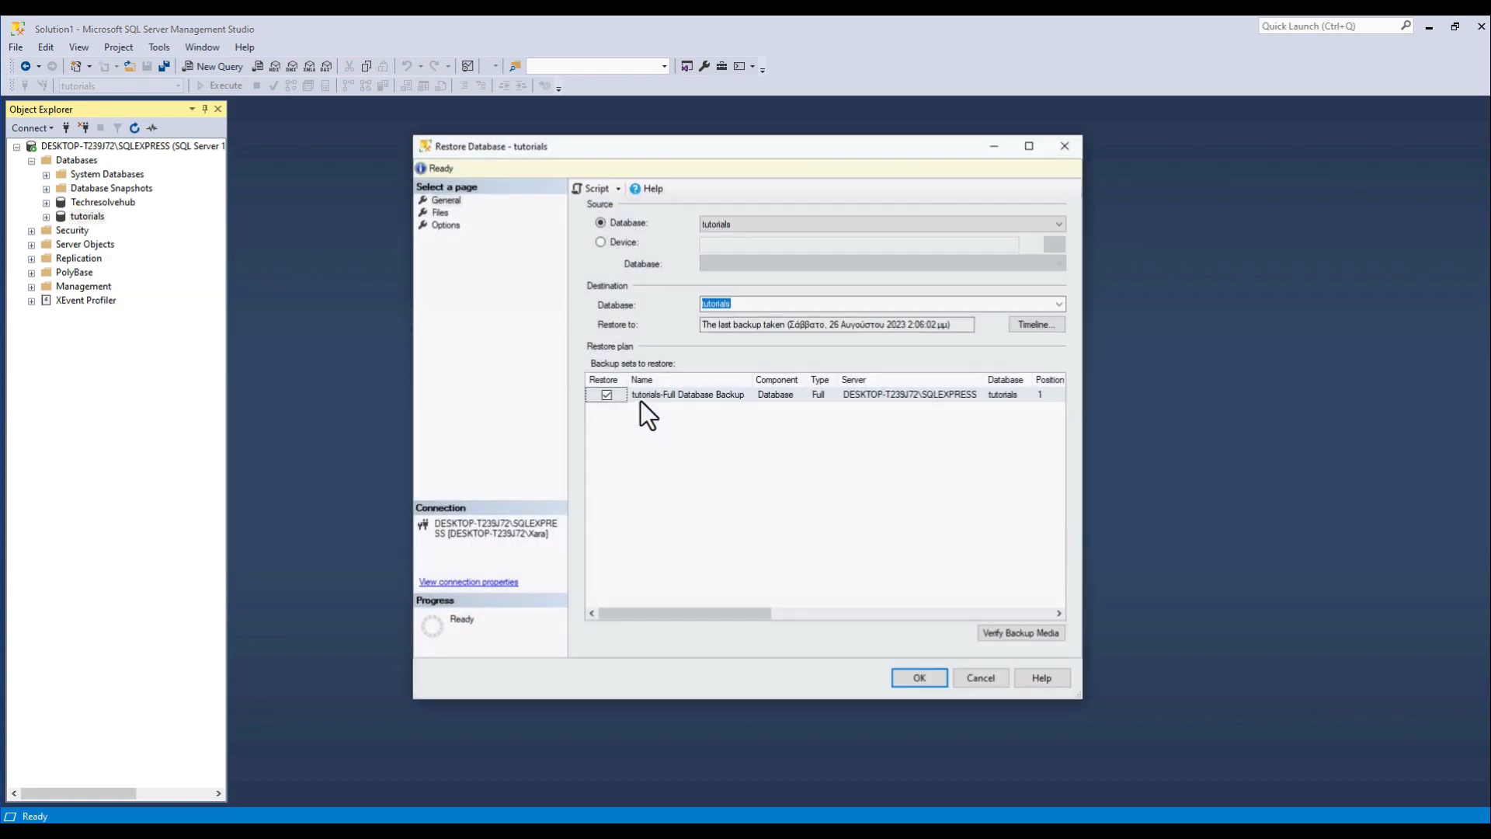
click(632, 240)
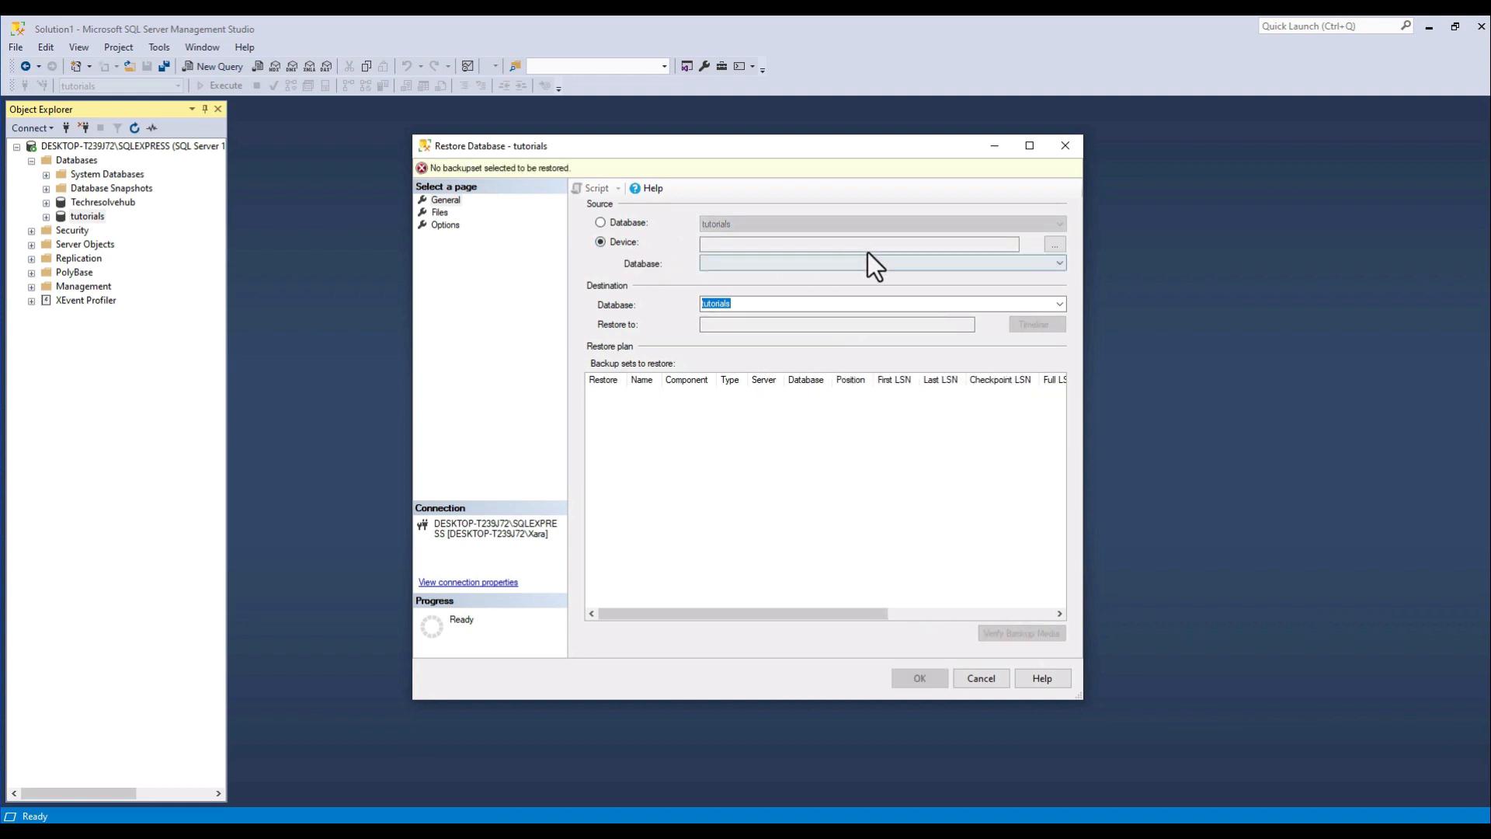
Add "tutorials 26082023.bak" from the C:\SQL backups folder as the backup media for the restore.
click(1054, 245)
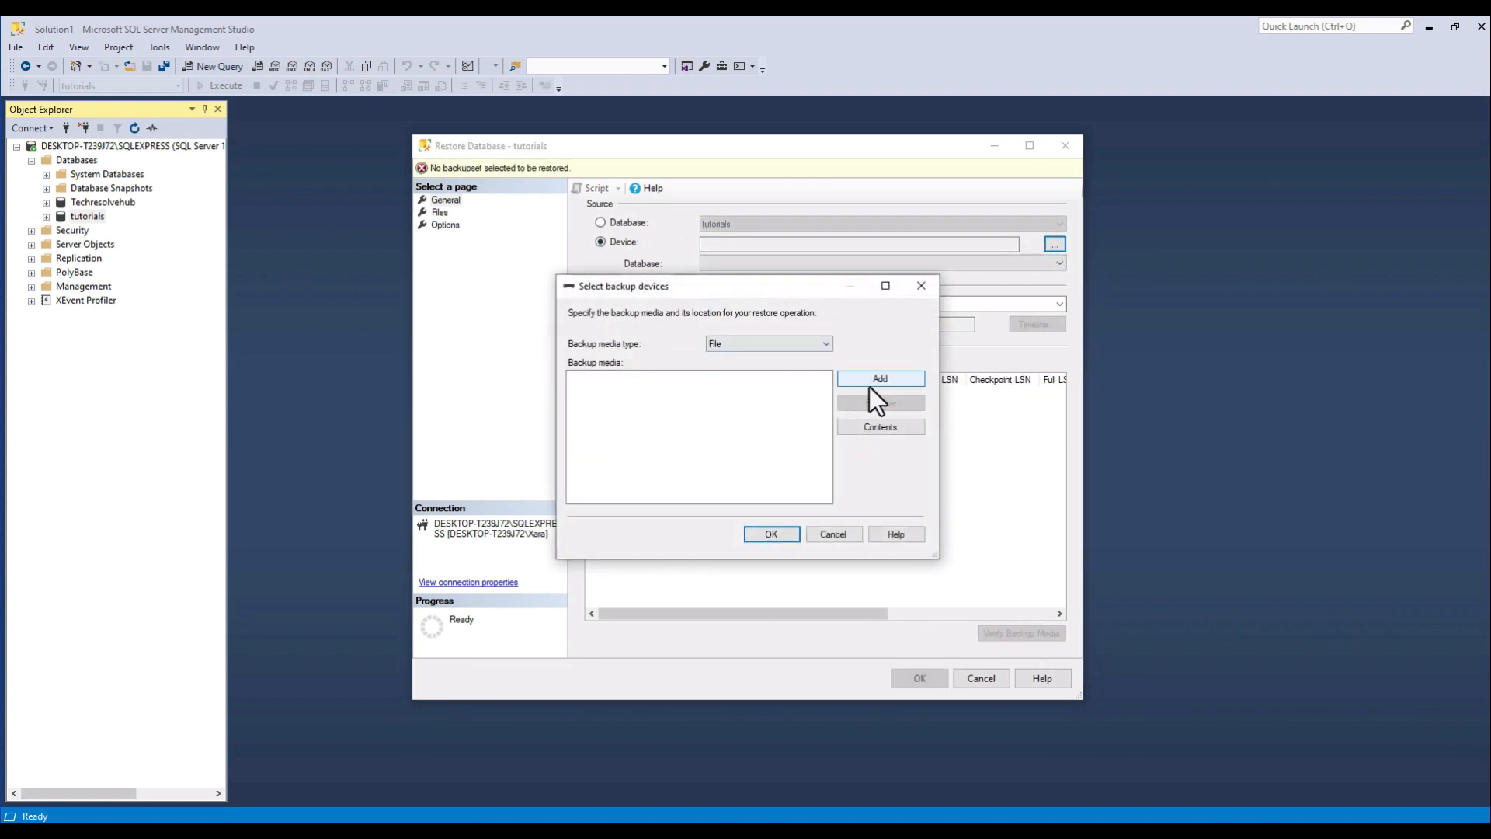
click(872, 389)
scroll(587, 373, up, 8)
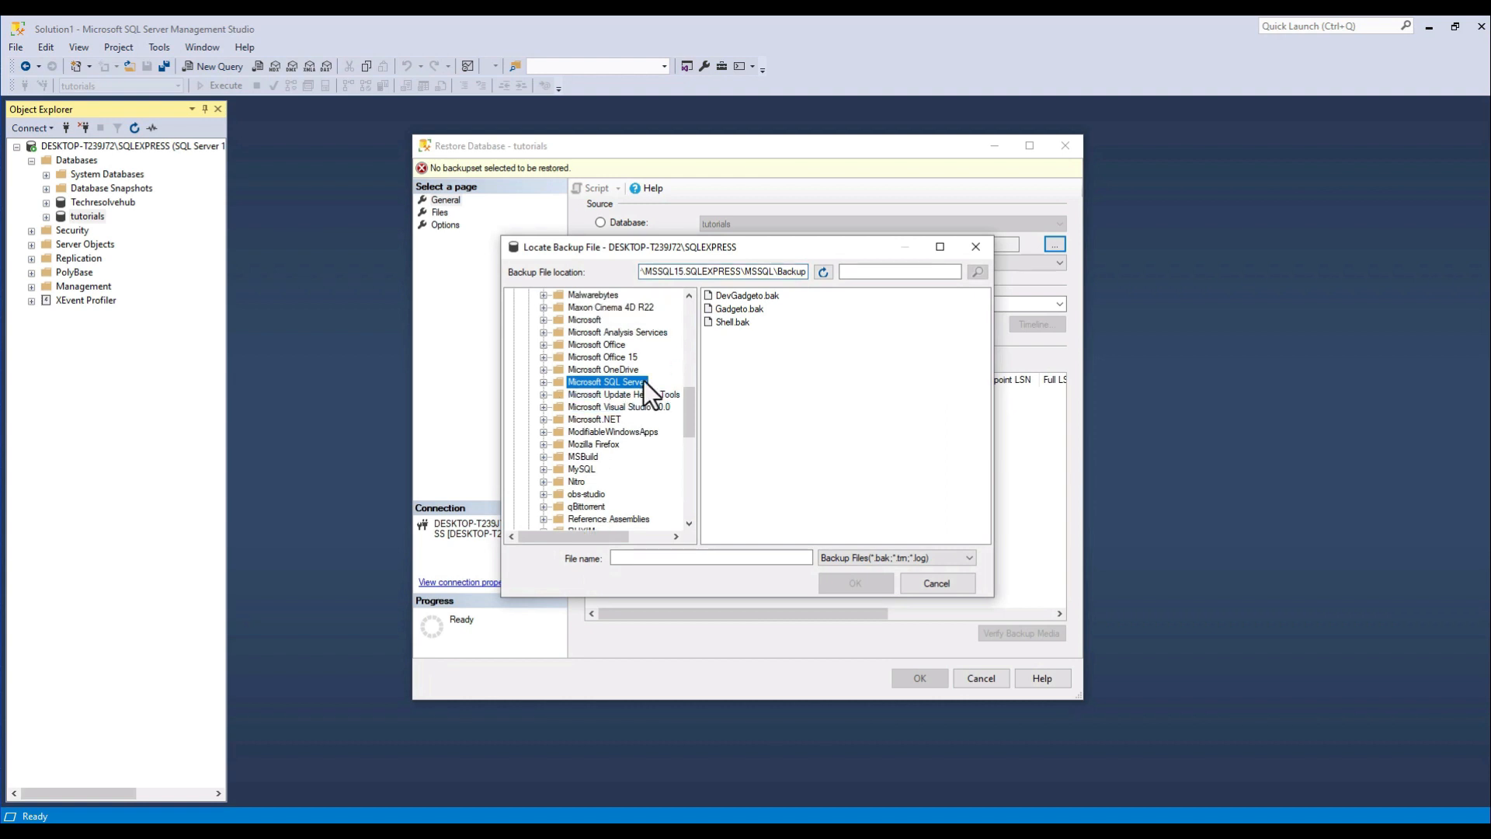
click(527, 506)
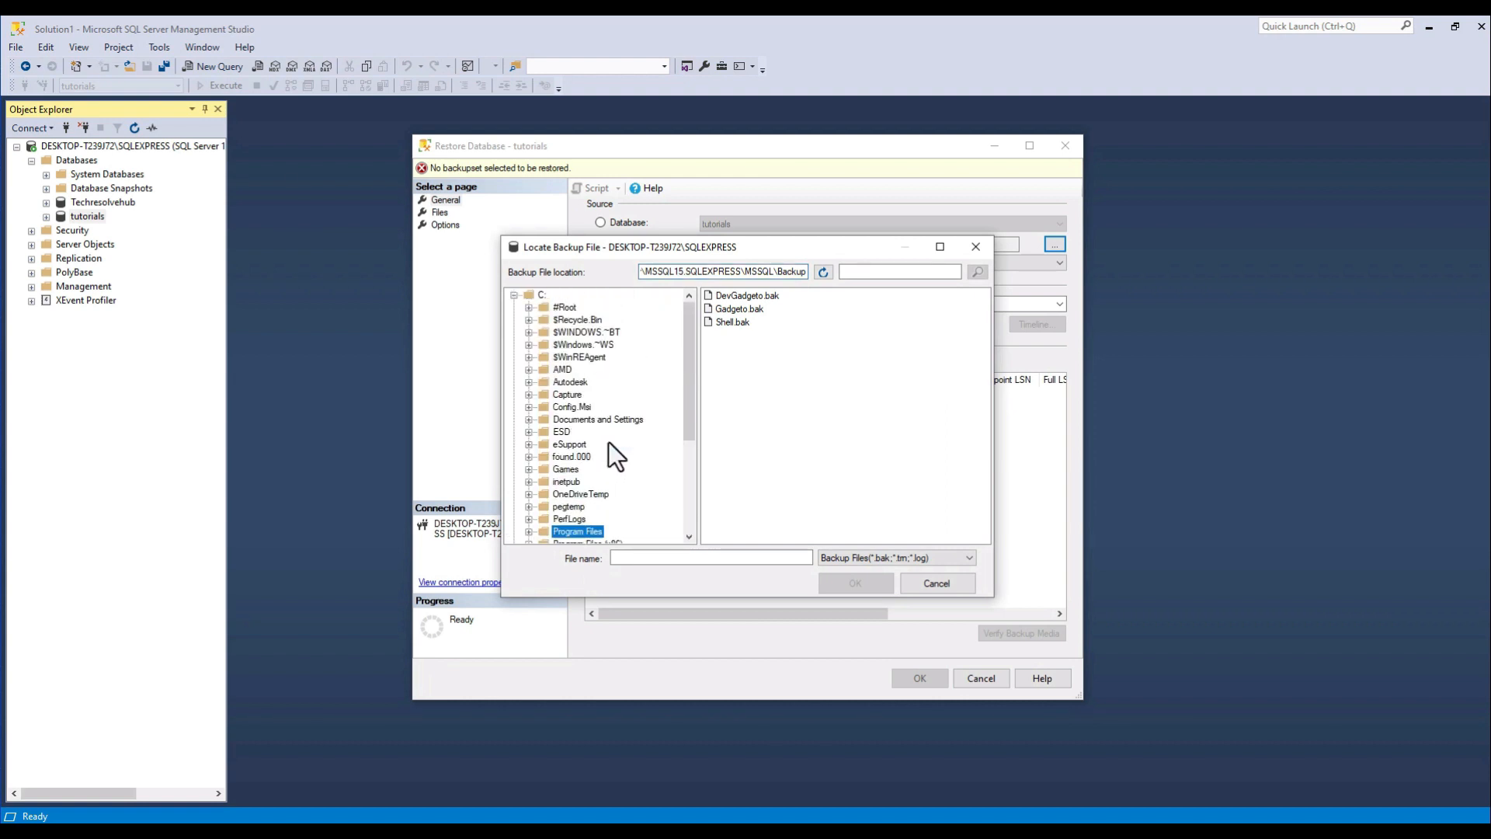
scroll(609, 441, down, 3)
click(576, 432)
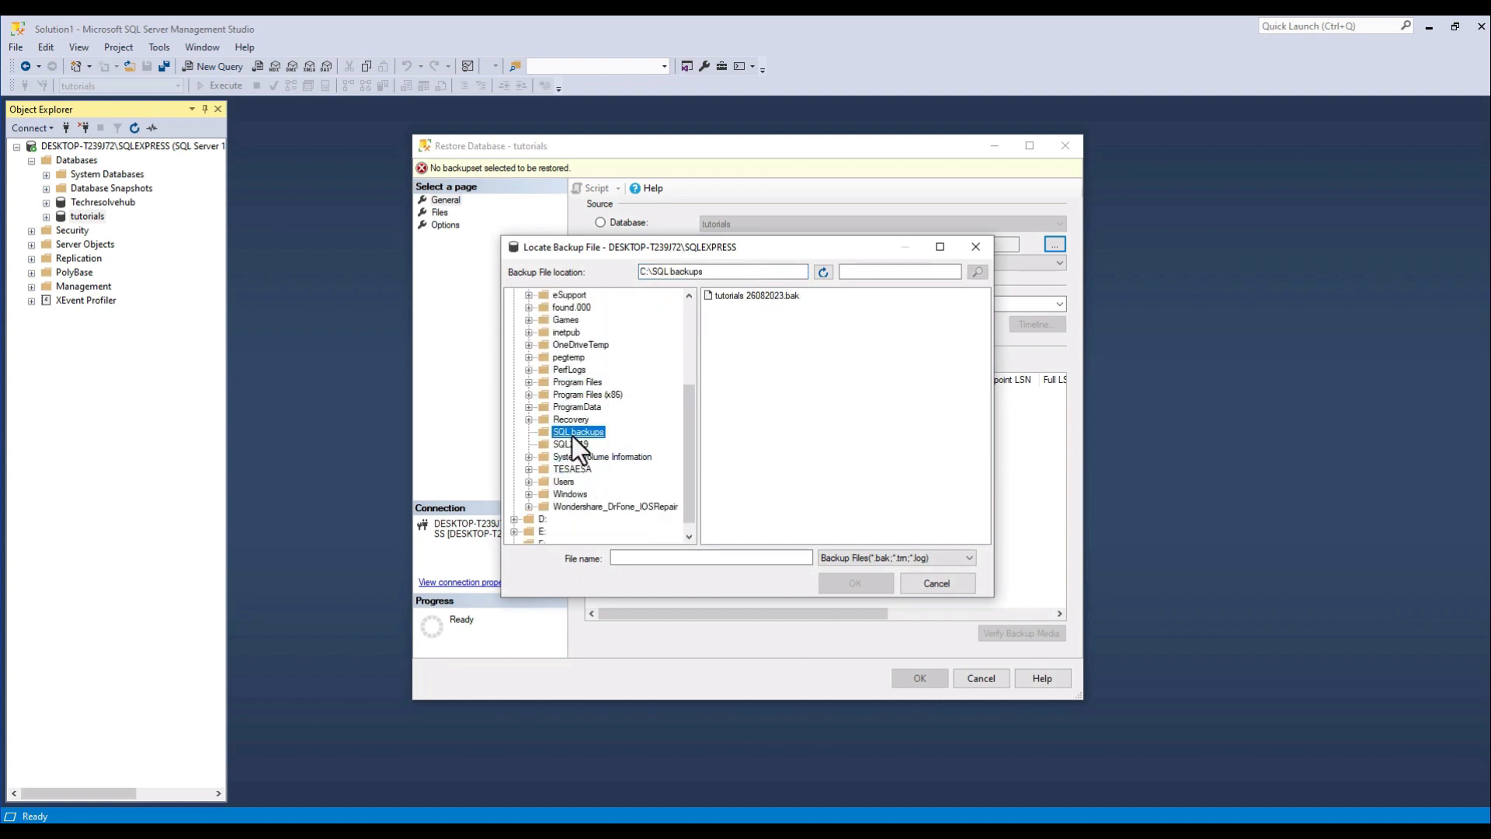
click(754, 296)
click(849, 583)
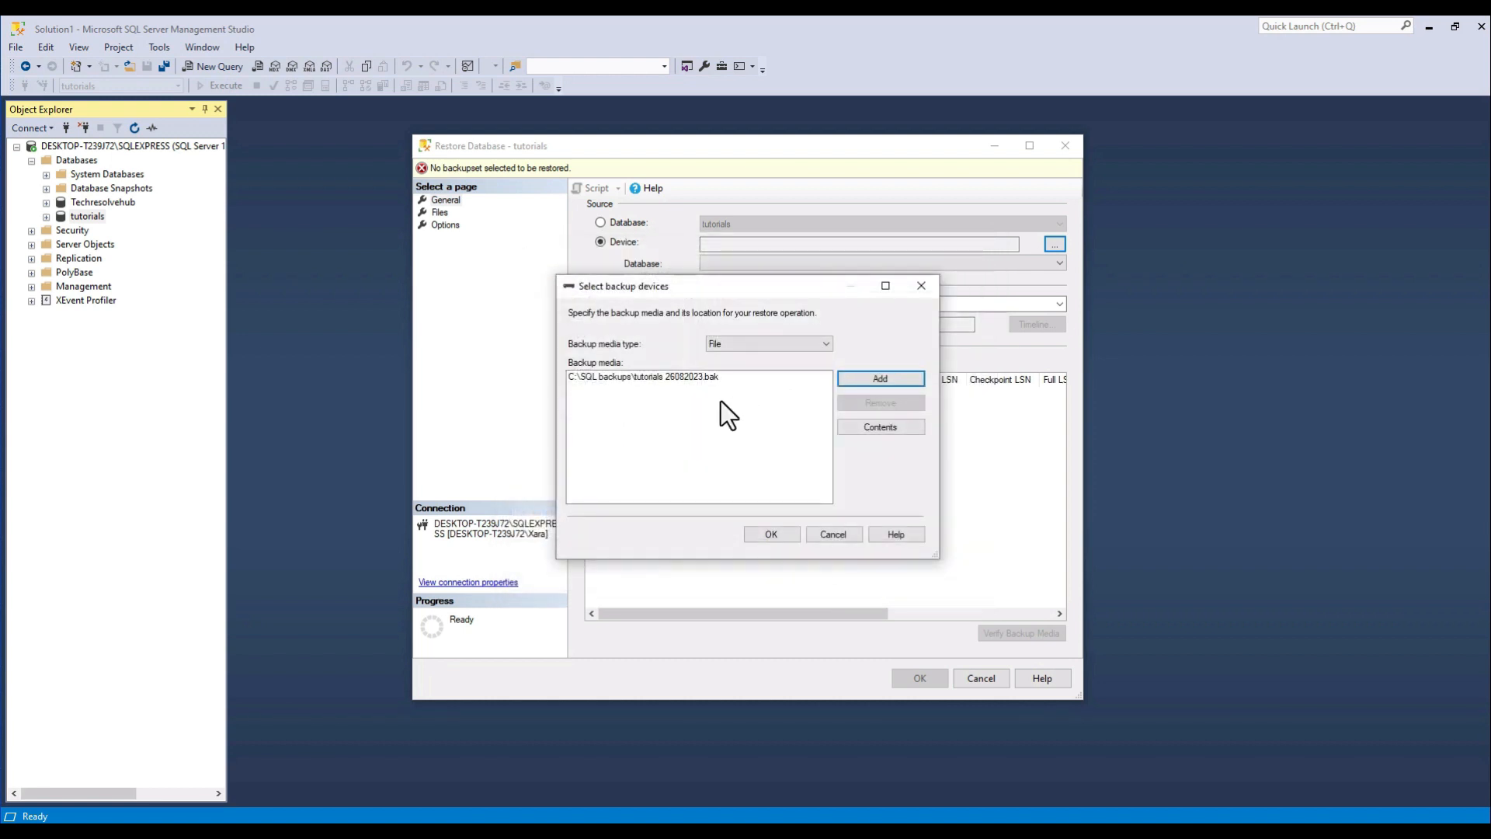
click(785, 539)
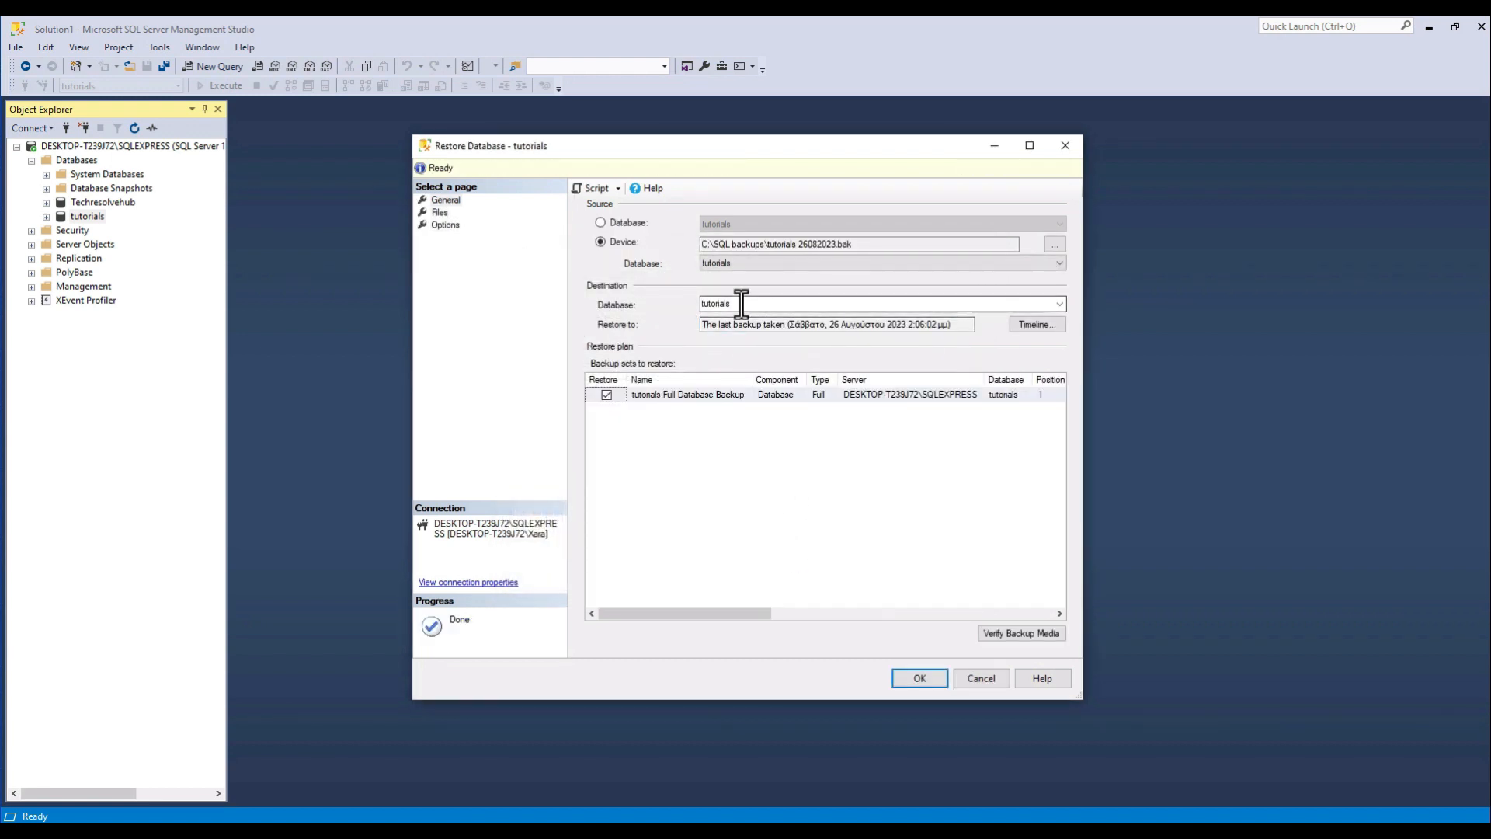
Choose tutorials as the destination database and try to run the restore.
click(1059, 304)
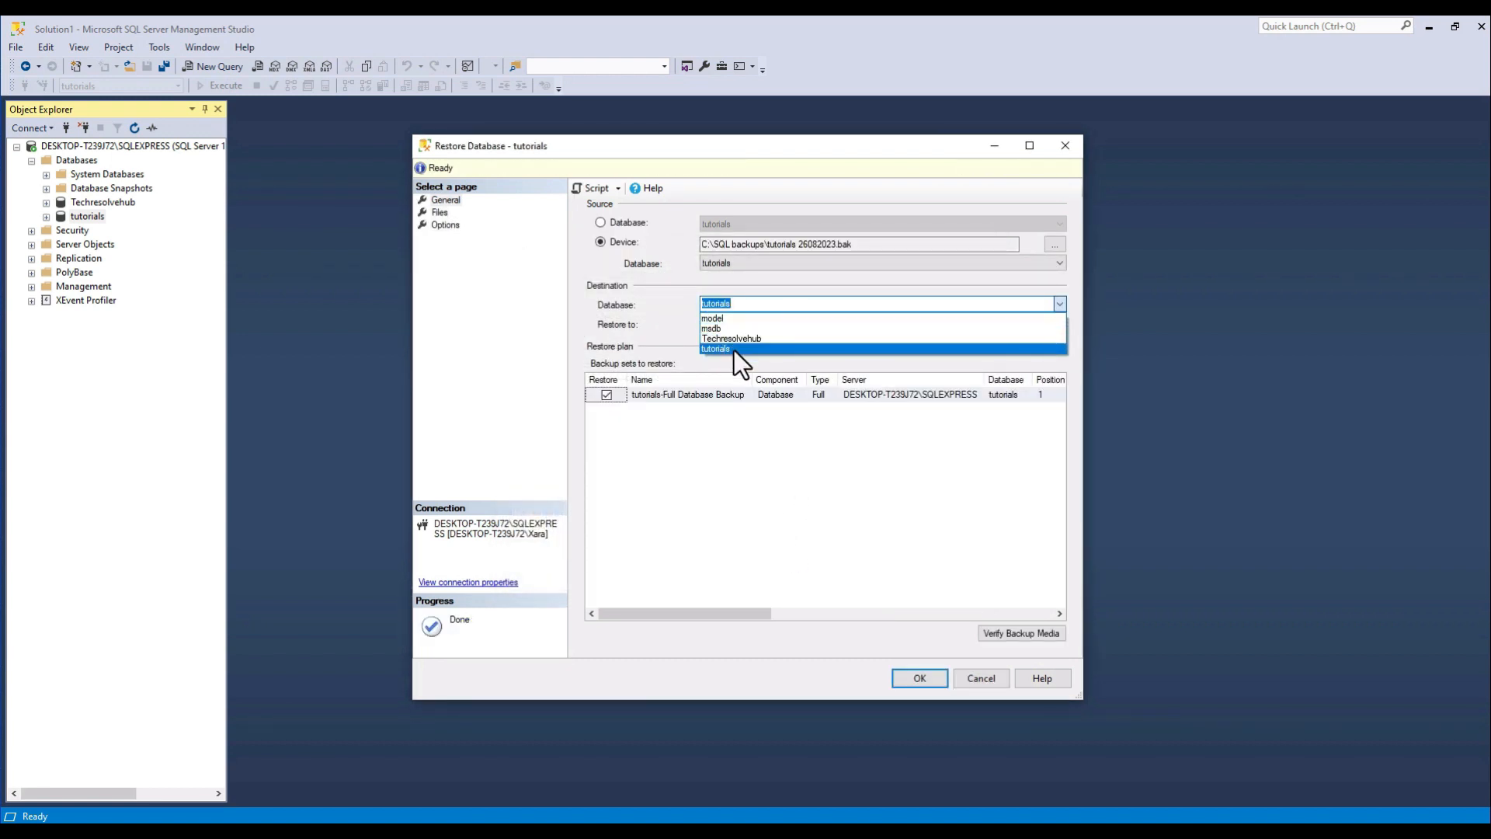
click(734, 351)
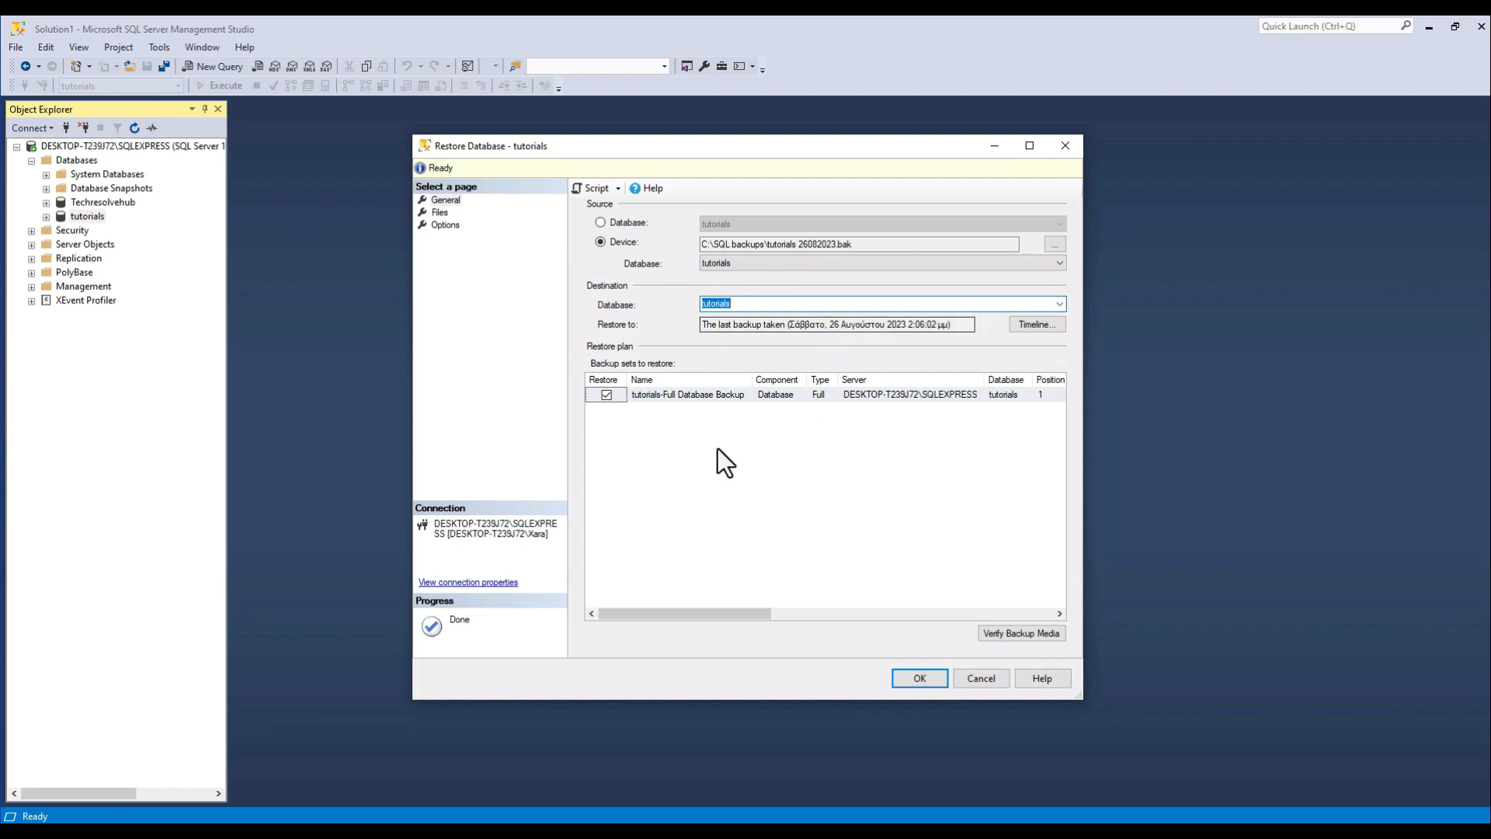
click(920, 677)
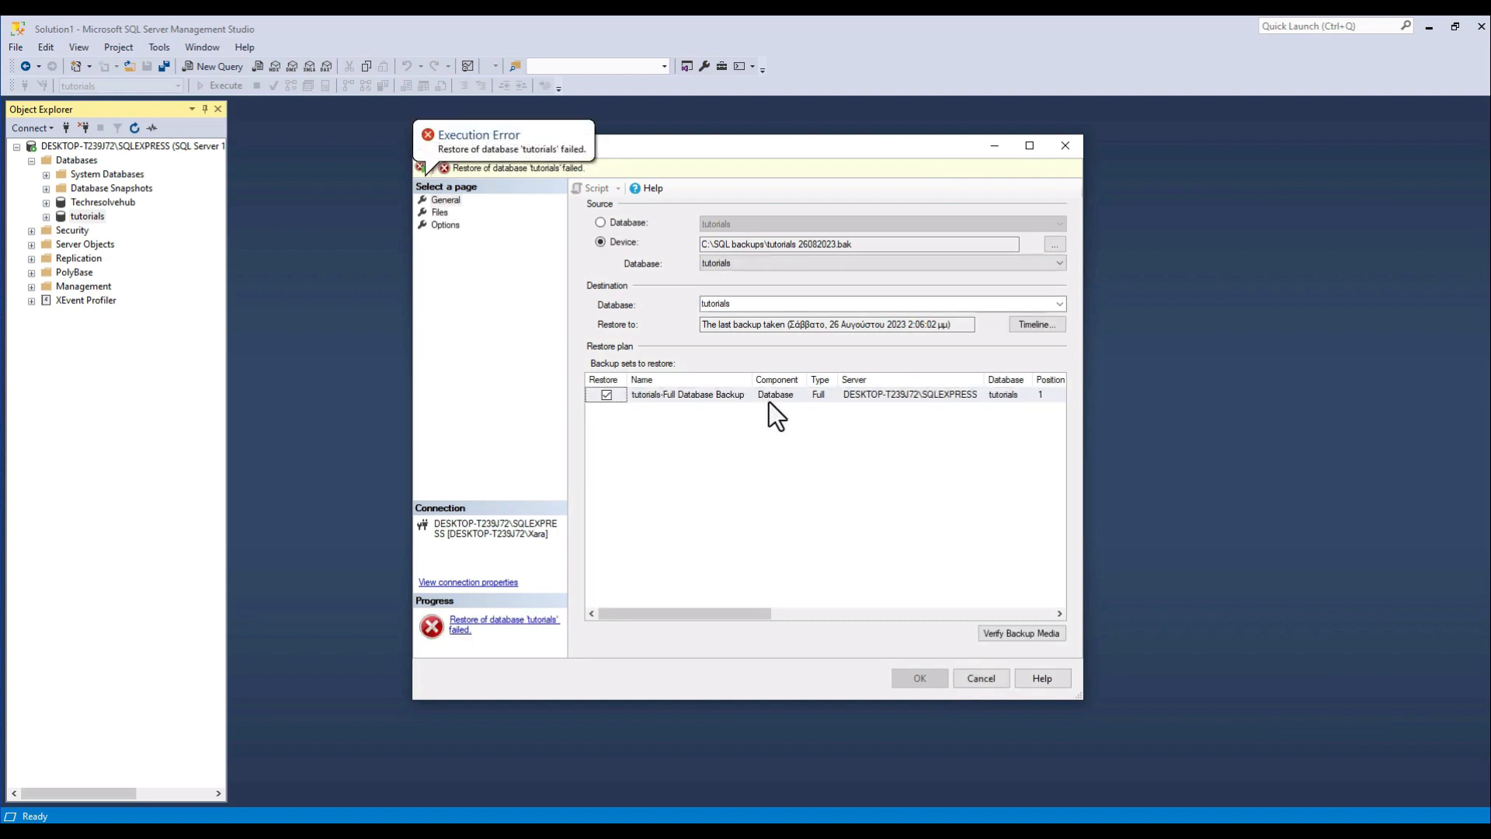
click(576, 169)
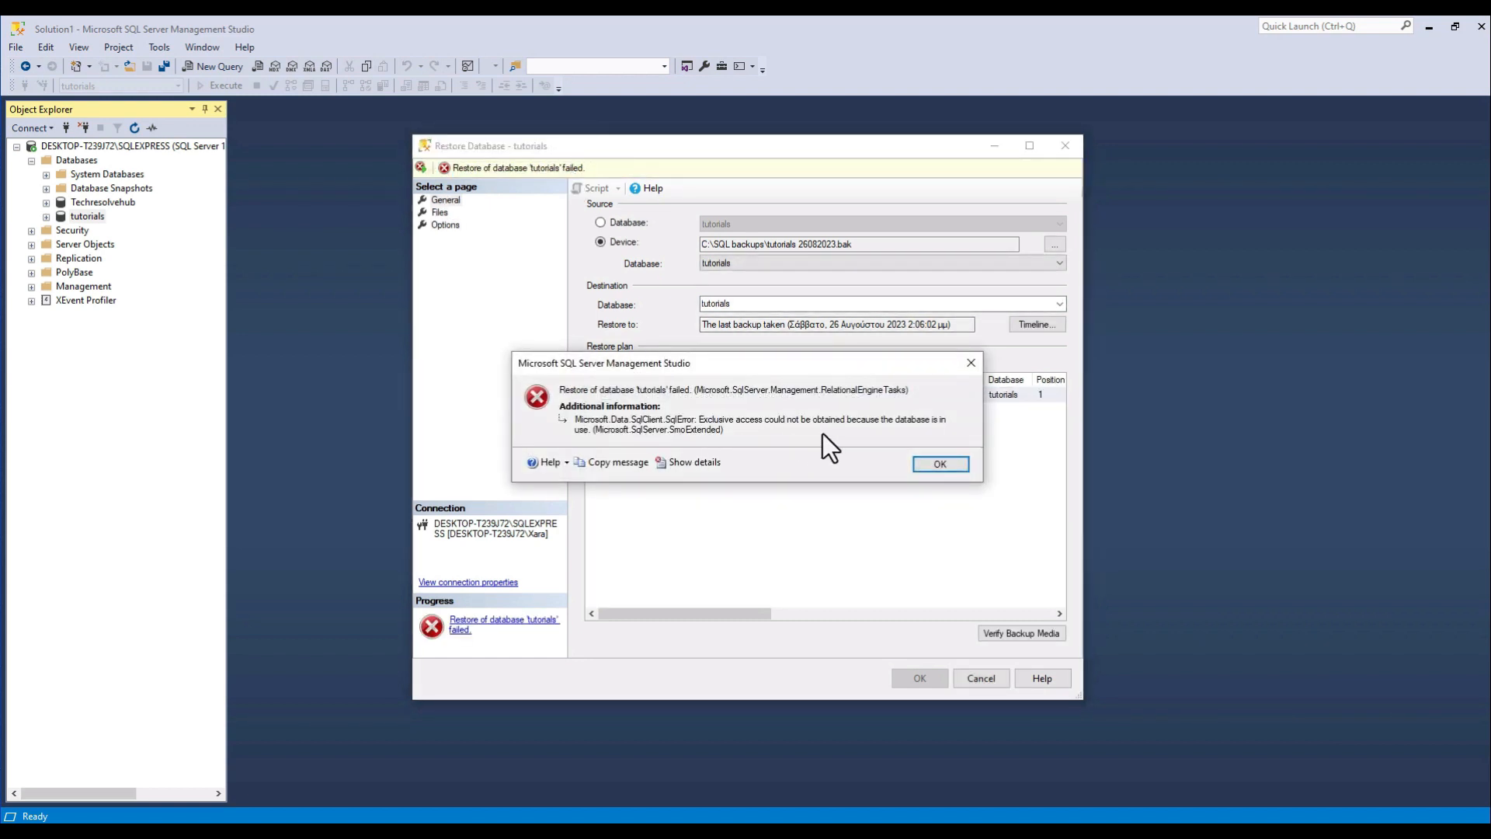
click(932, 472)
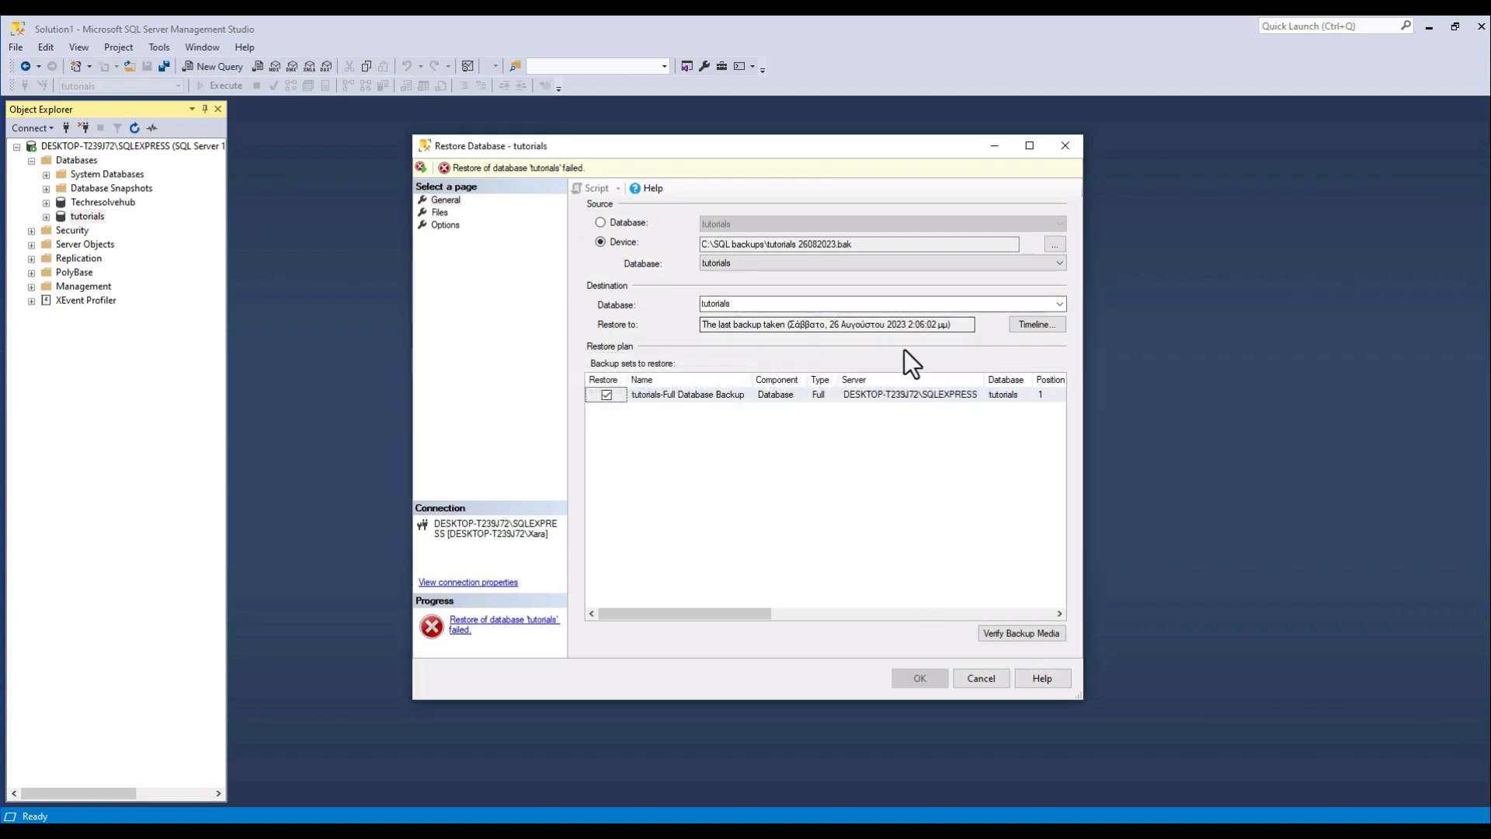
Enable closing existing connections to the destination database in the restore options and run the restore again.
click(441, 213)
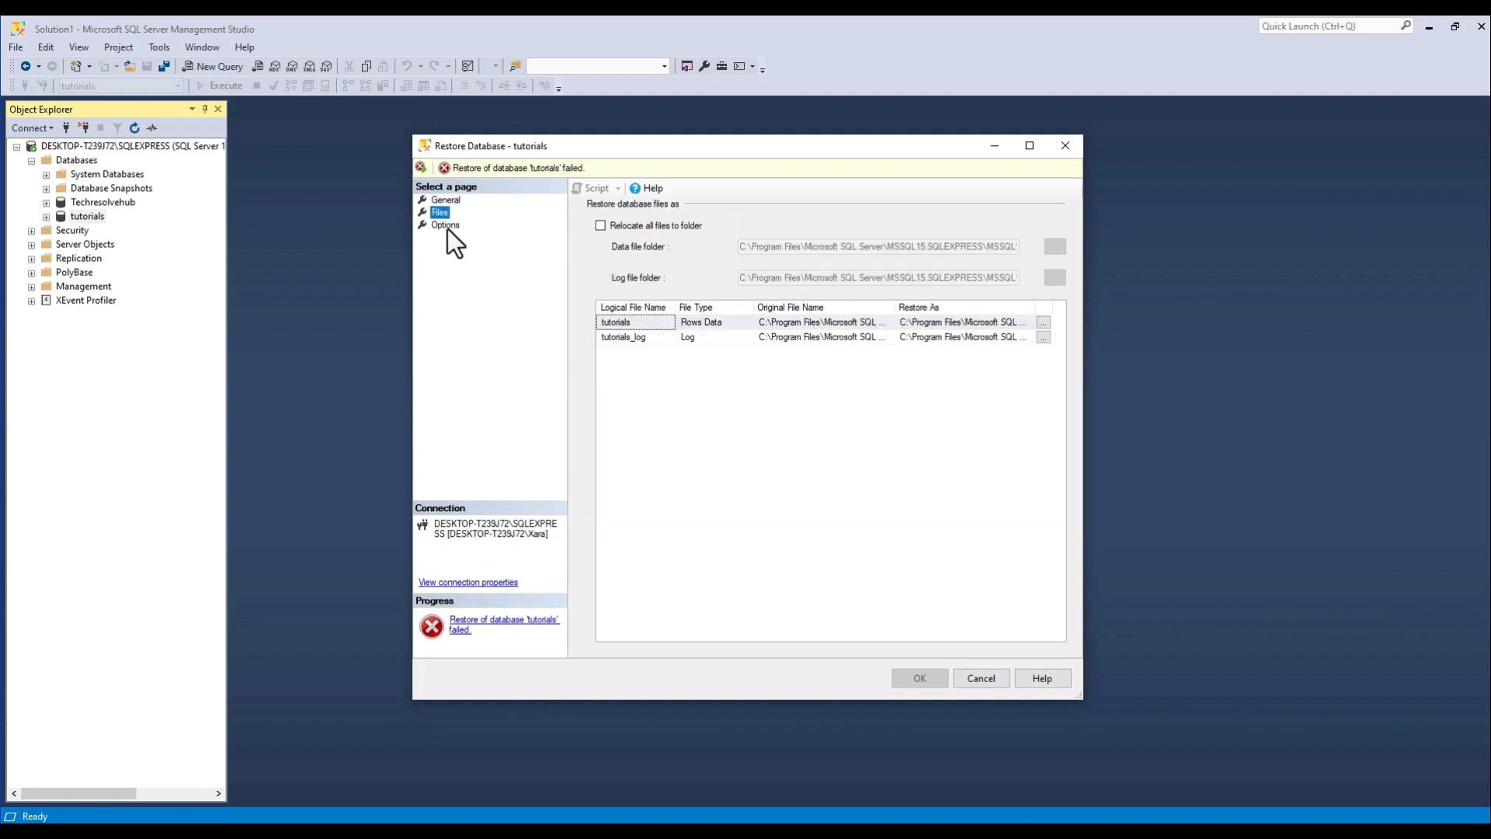
click(447, 226)
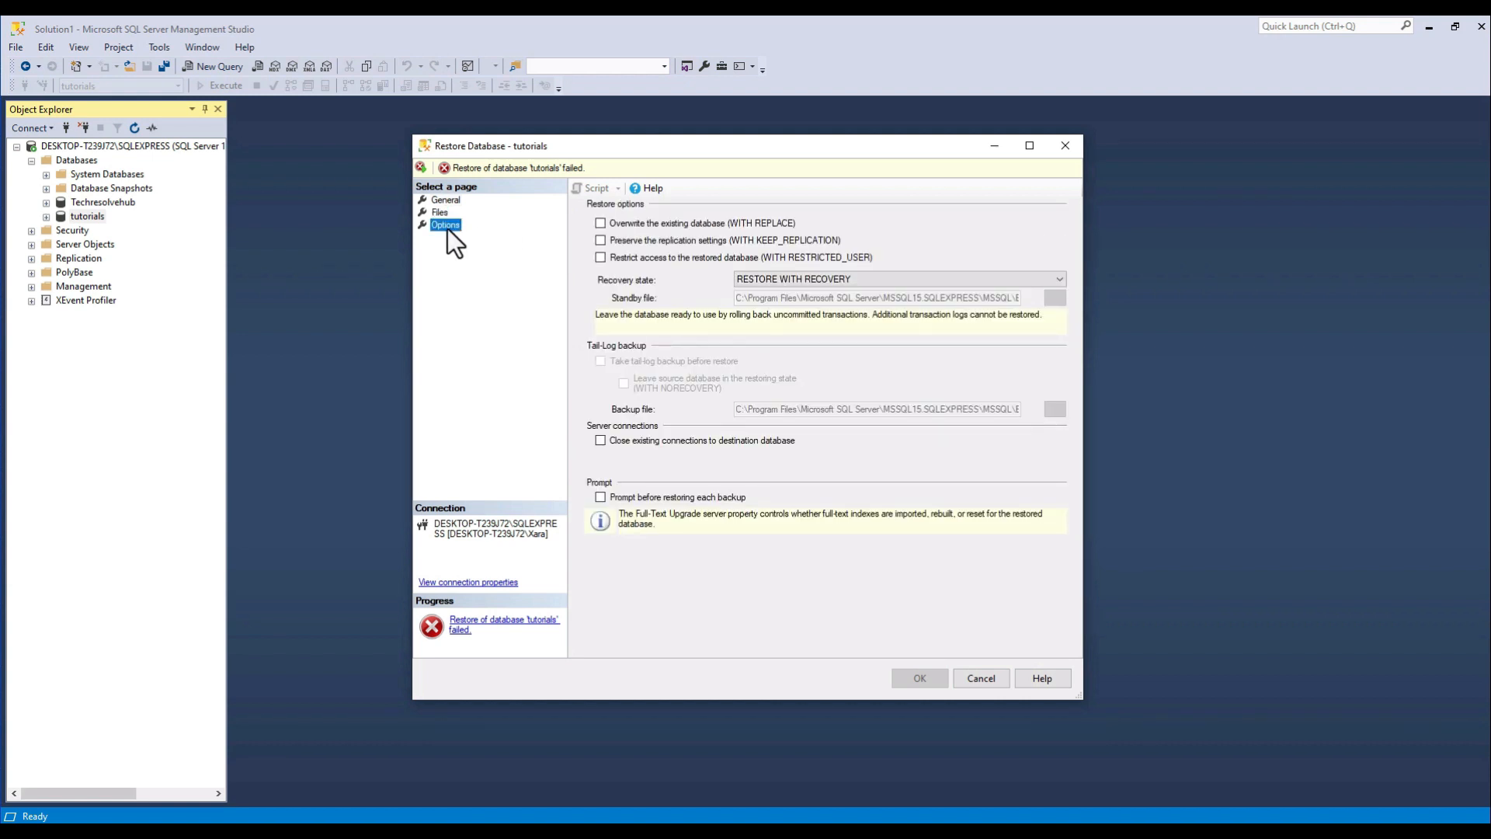
click(601, 441)
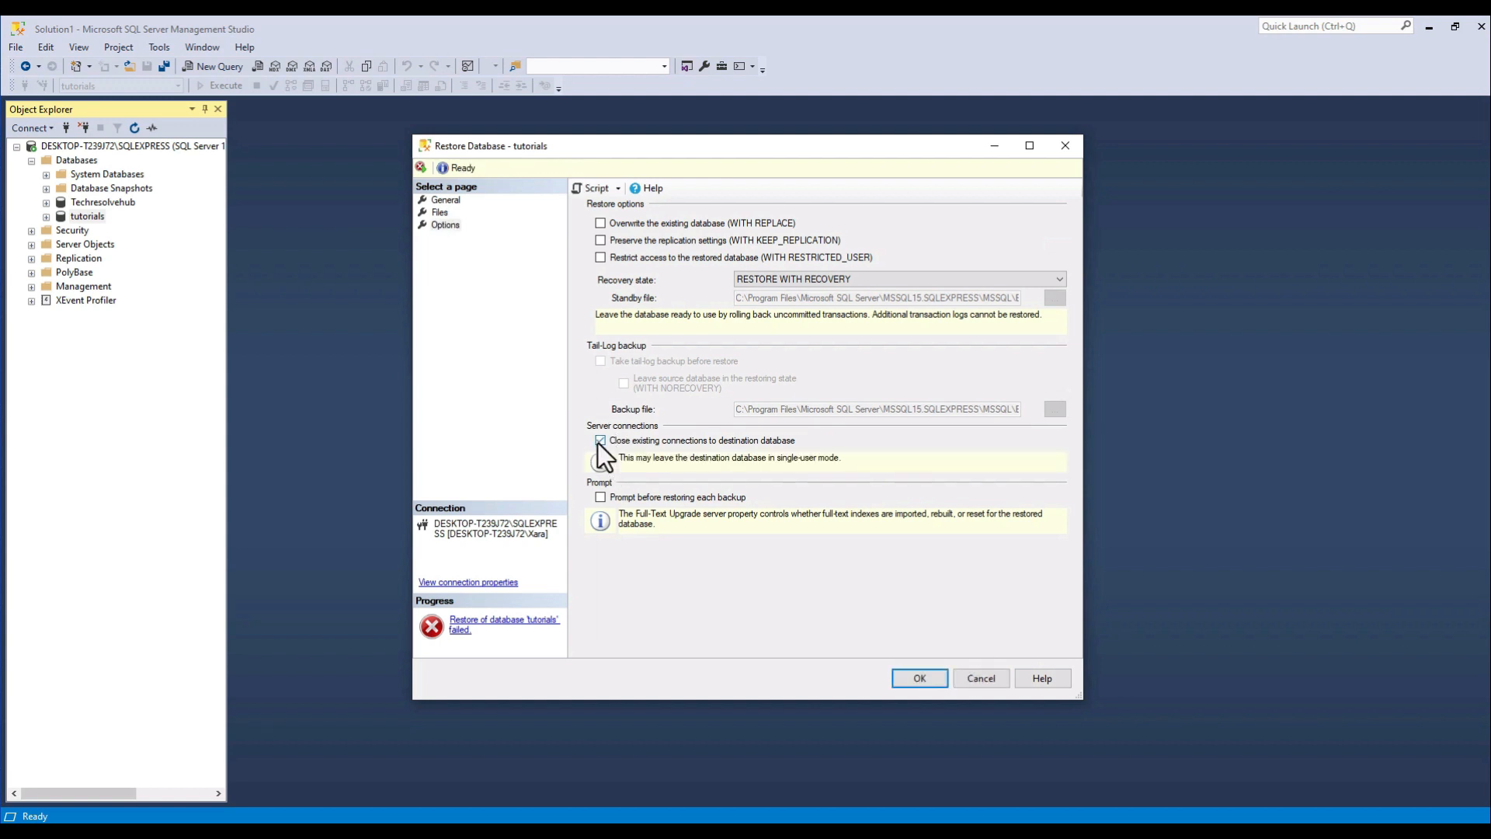
click(938, 677)
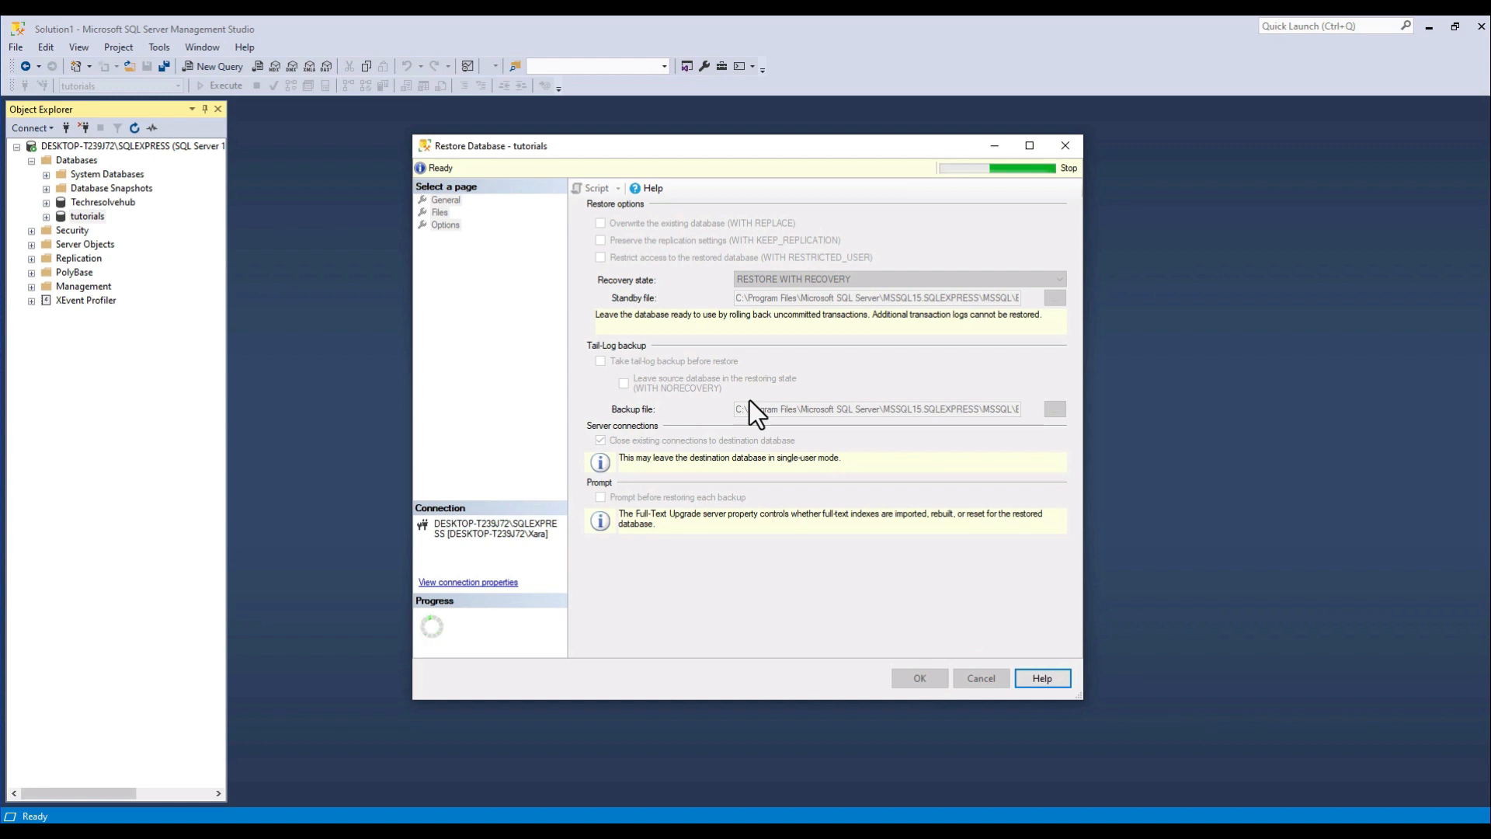
click(814, 484)
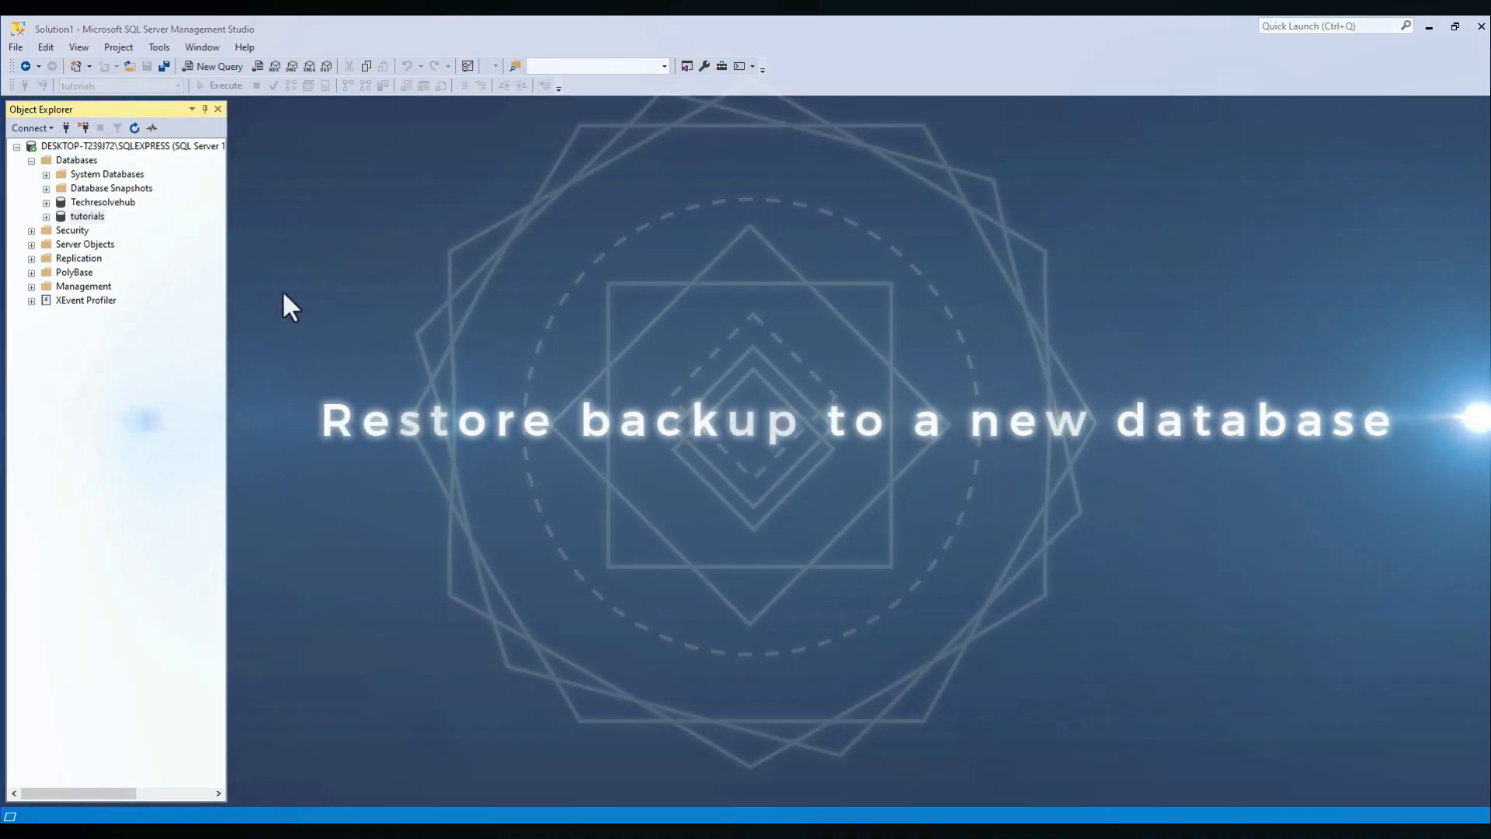
Start a new database on the server and name it "restoring".
right_click(76, 161)
click(146, 175)
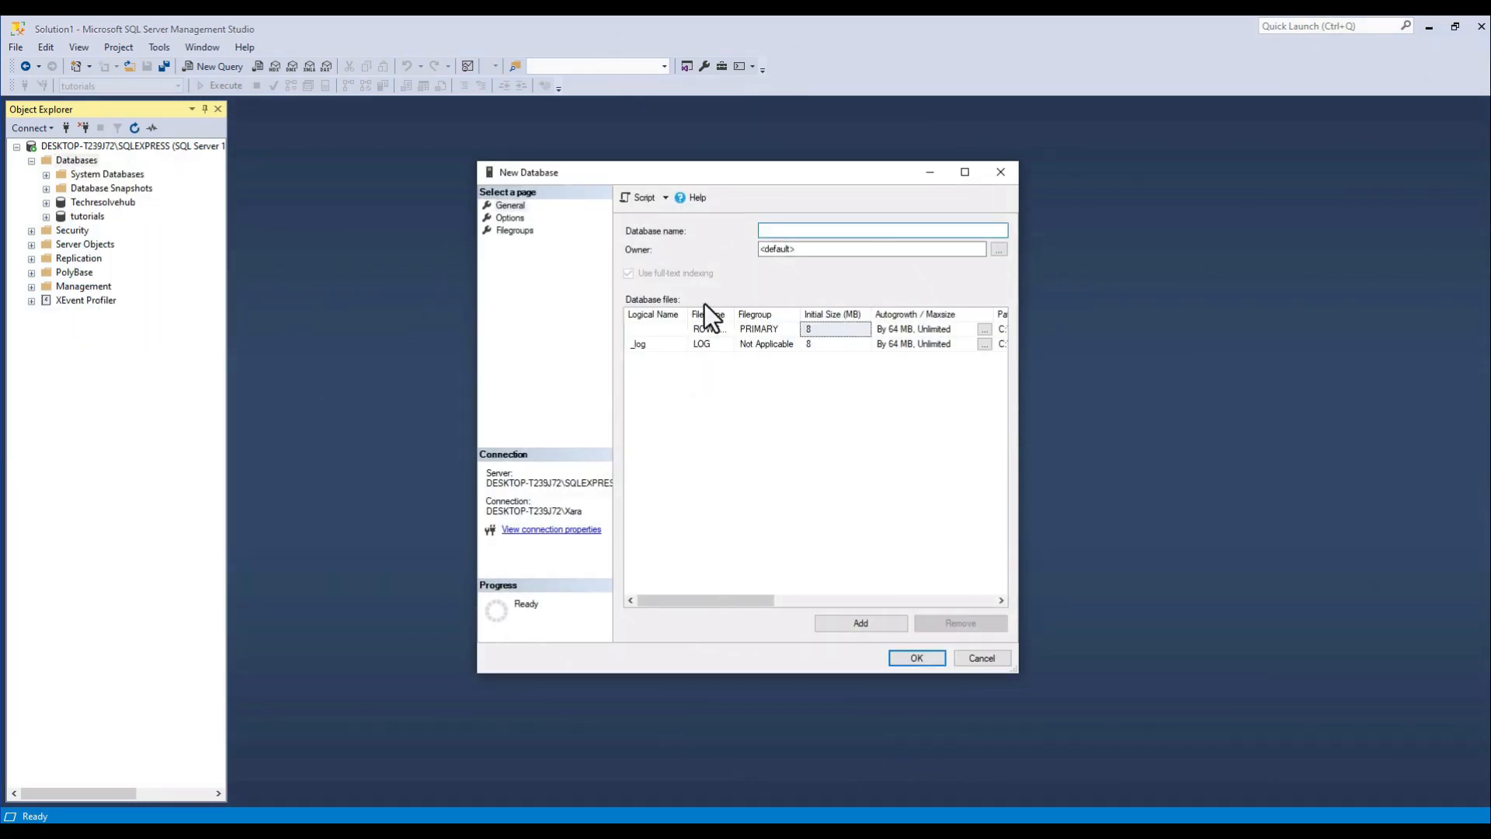
text(restoring)
Set the new database's collation to SQL_Latin1_General_CP1_CI_AS and create the database.
click(510, 220)
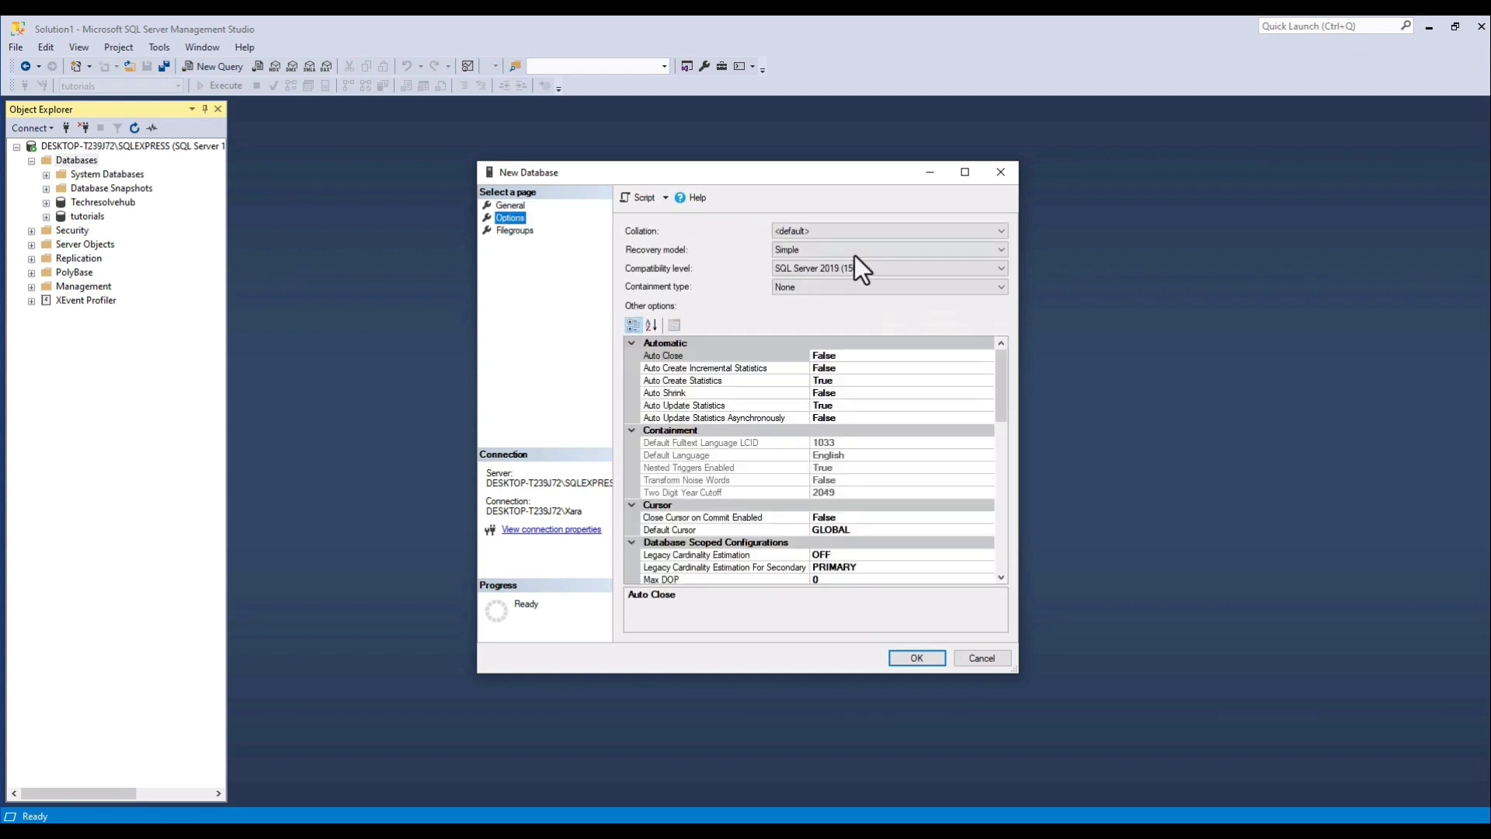
click(884, 231)
scroll(924, 342, down, 3)
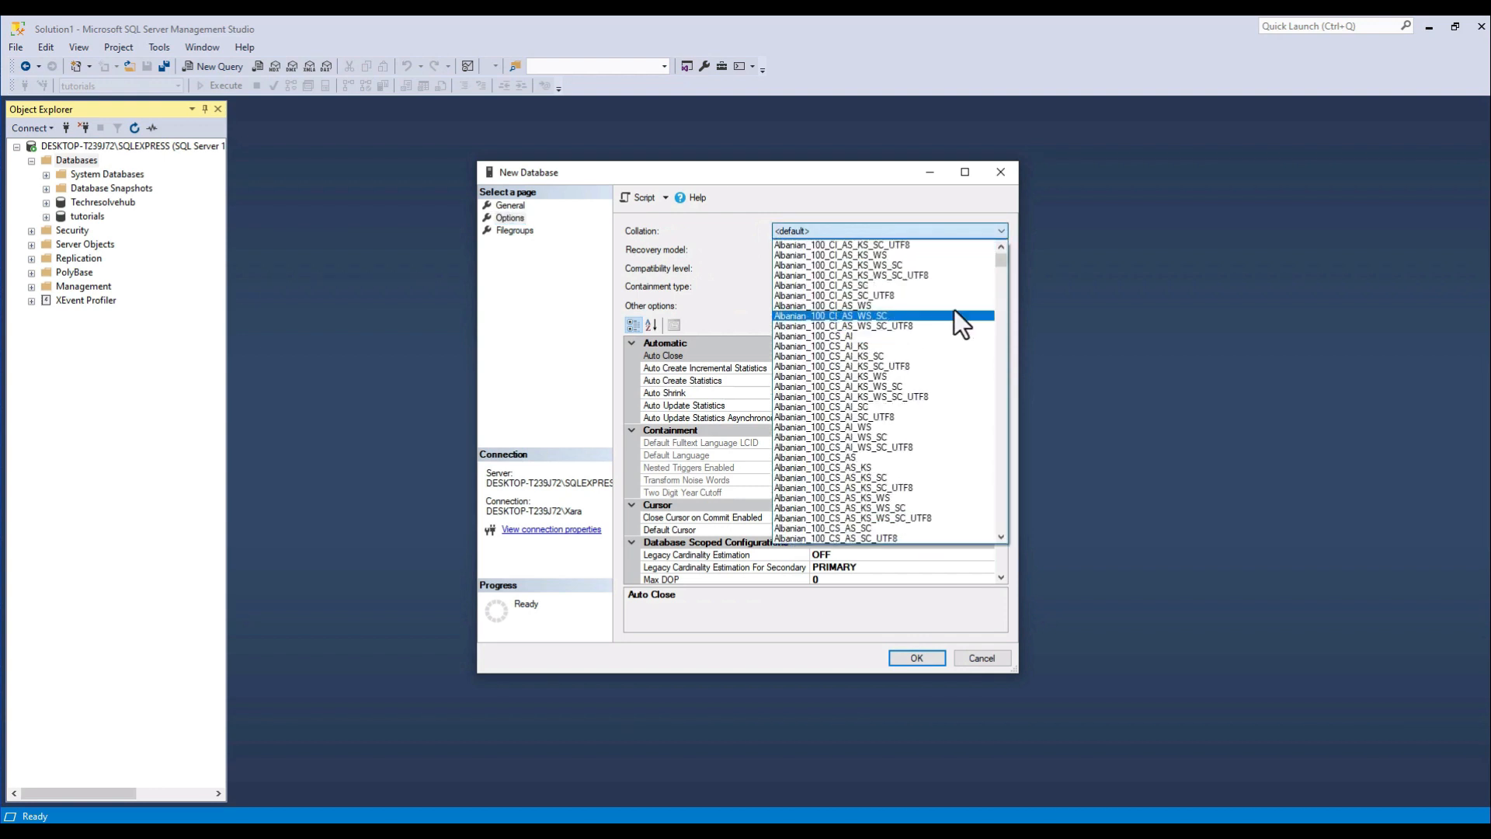
key(l)
scroll(986, 359, down, 5)
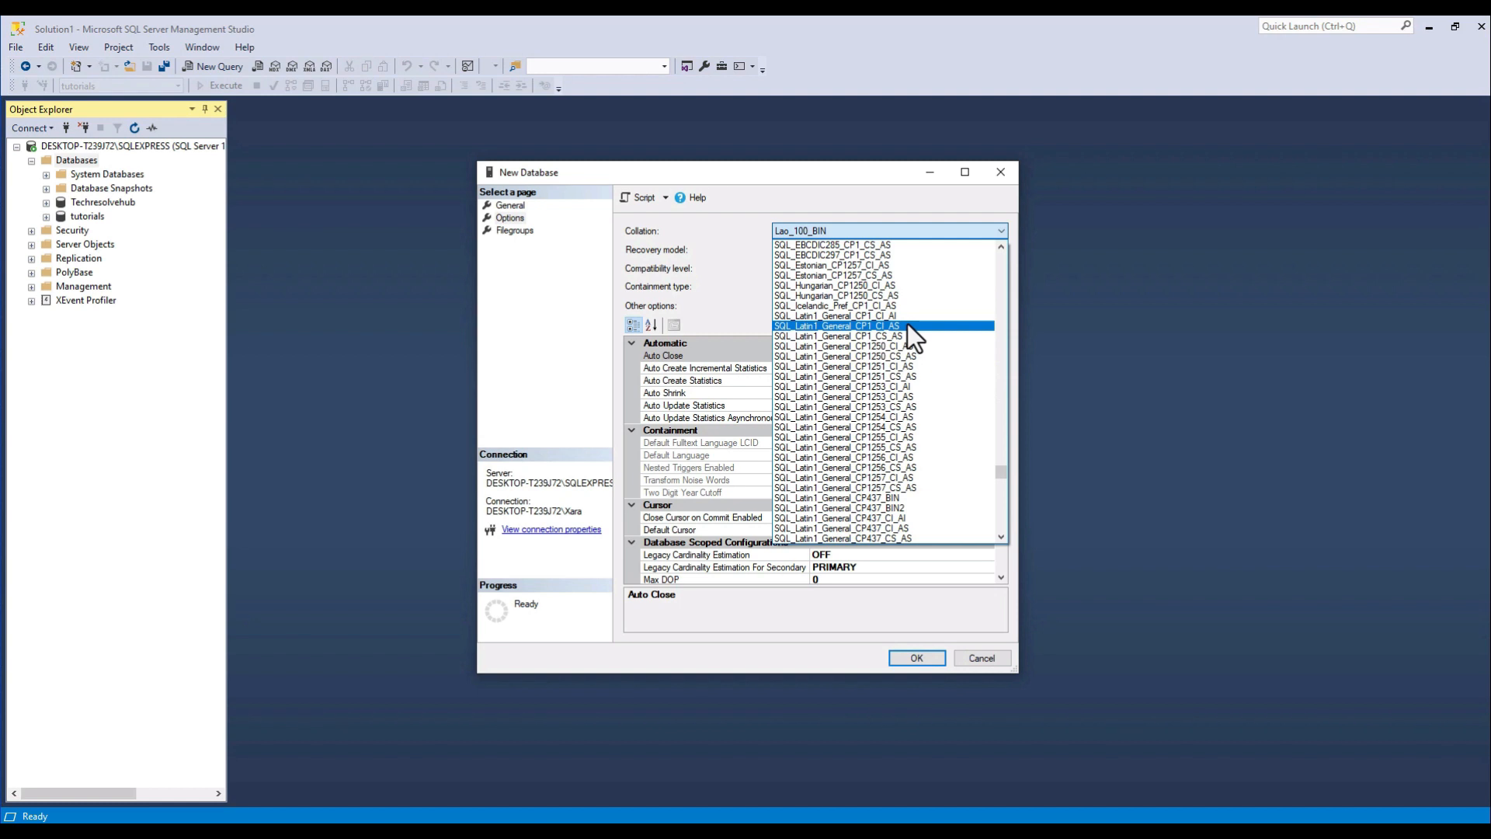
click(907, 325)
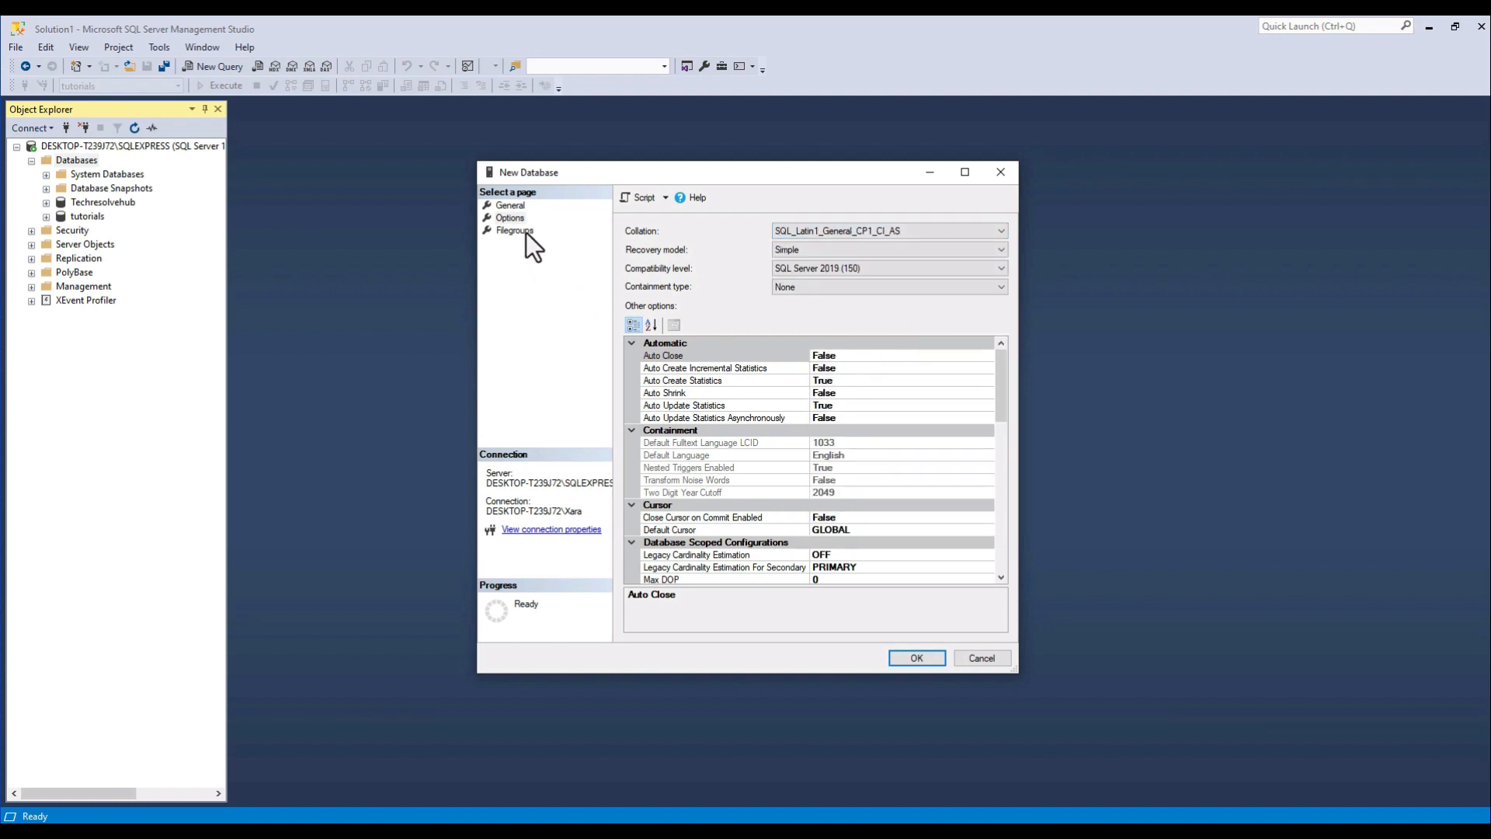
click(914, 657)
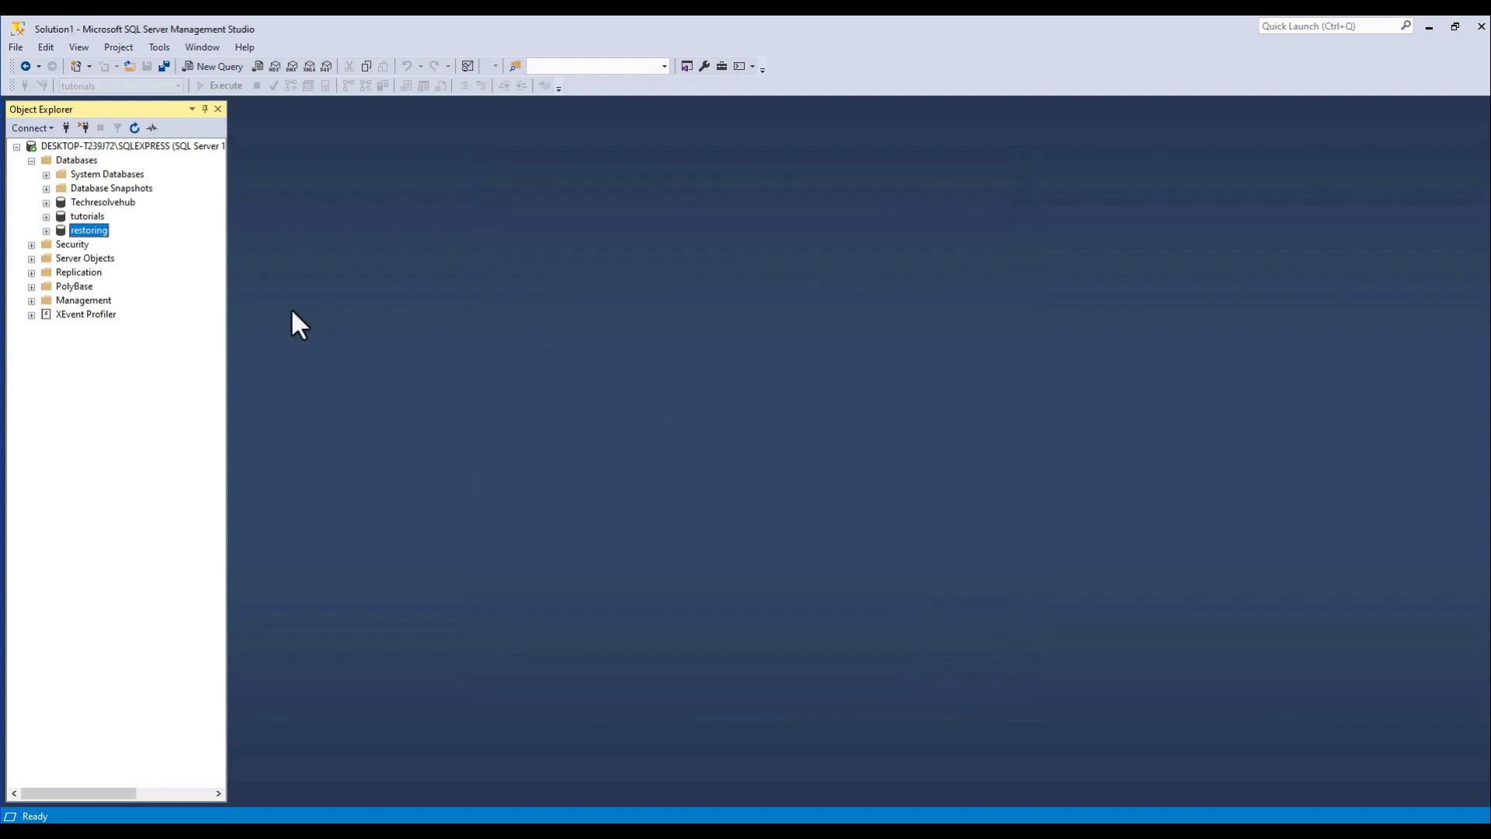
Start a database restore for the restoring database with Device as the source.
right_click(95, 231)
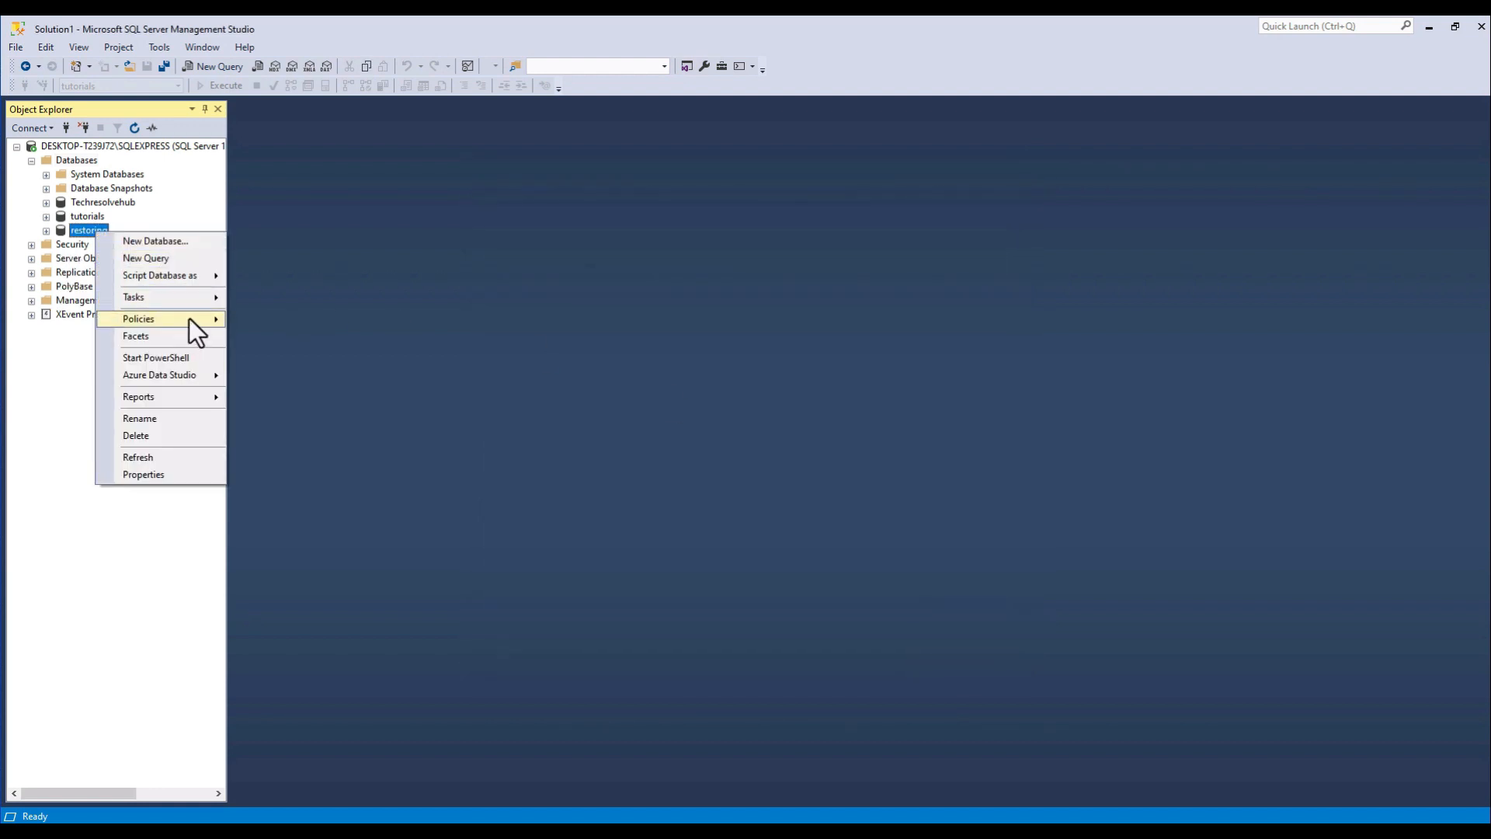
key(Escape)
right_click(99, 236)
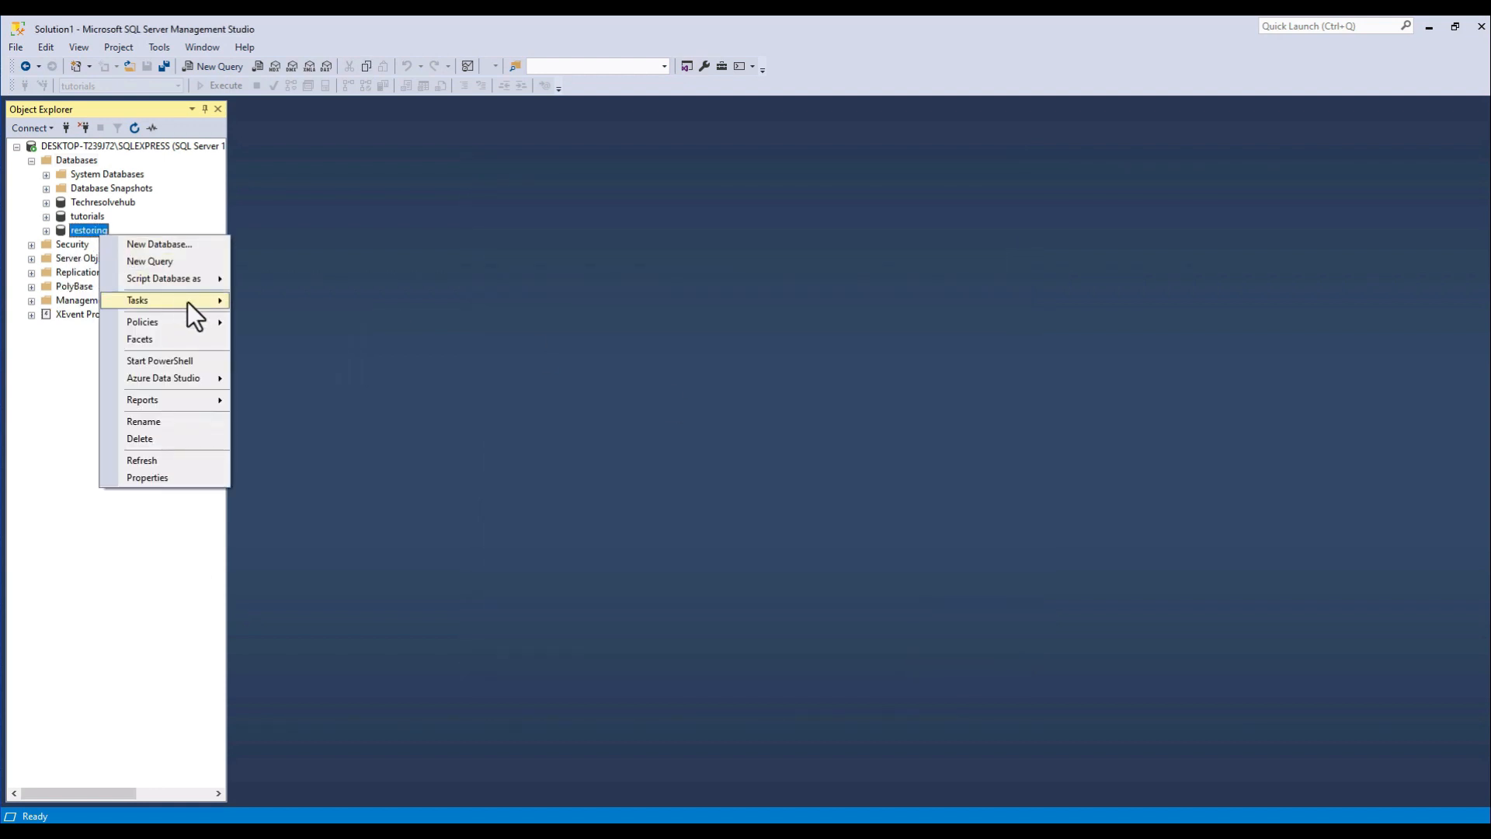
mouse_move(203, 301)
mouse_move(482, 445)
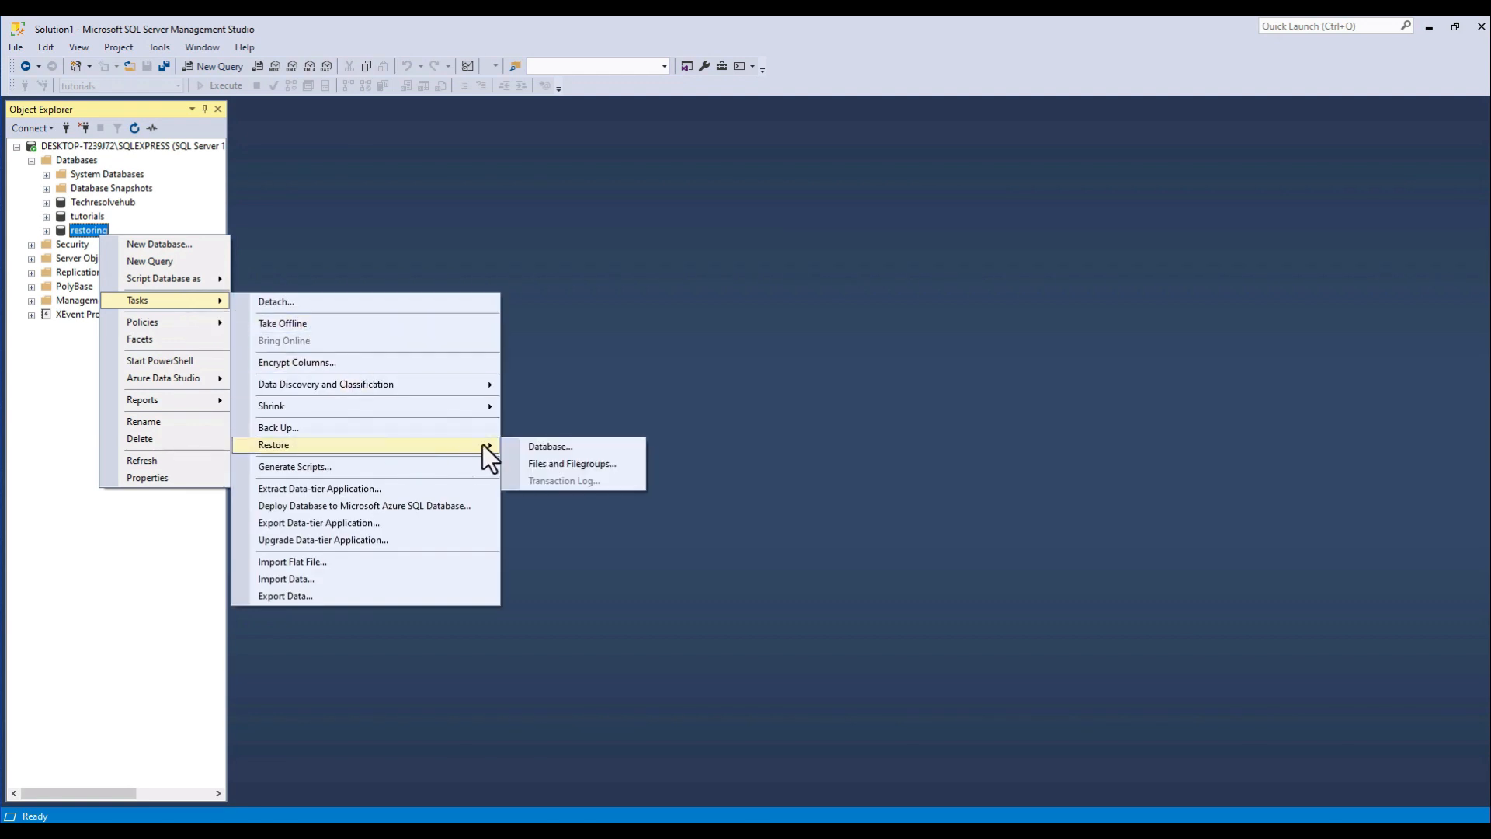
click(534, 446)
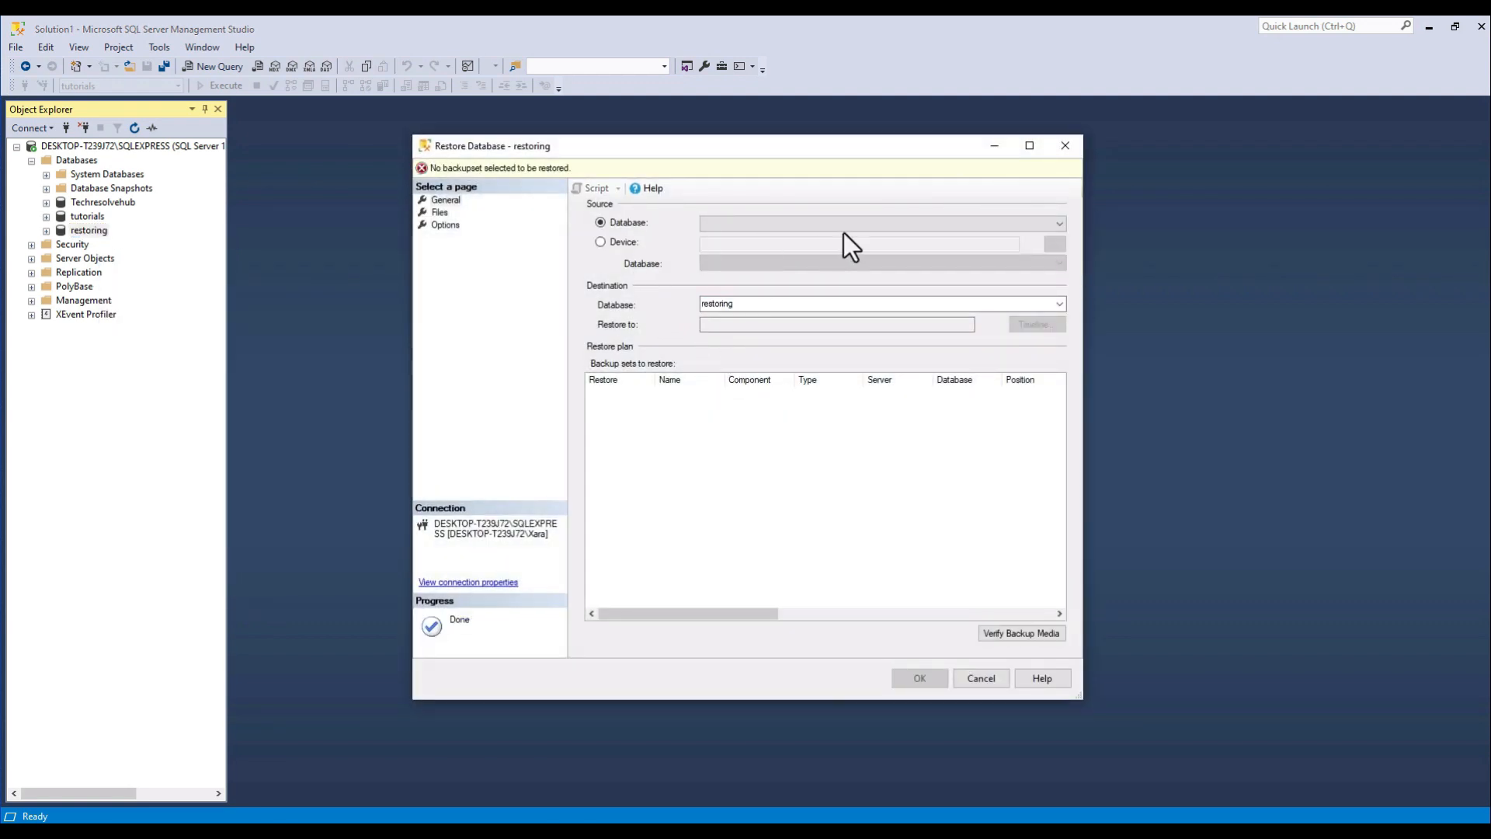
click(621, 243)
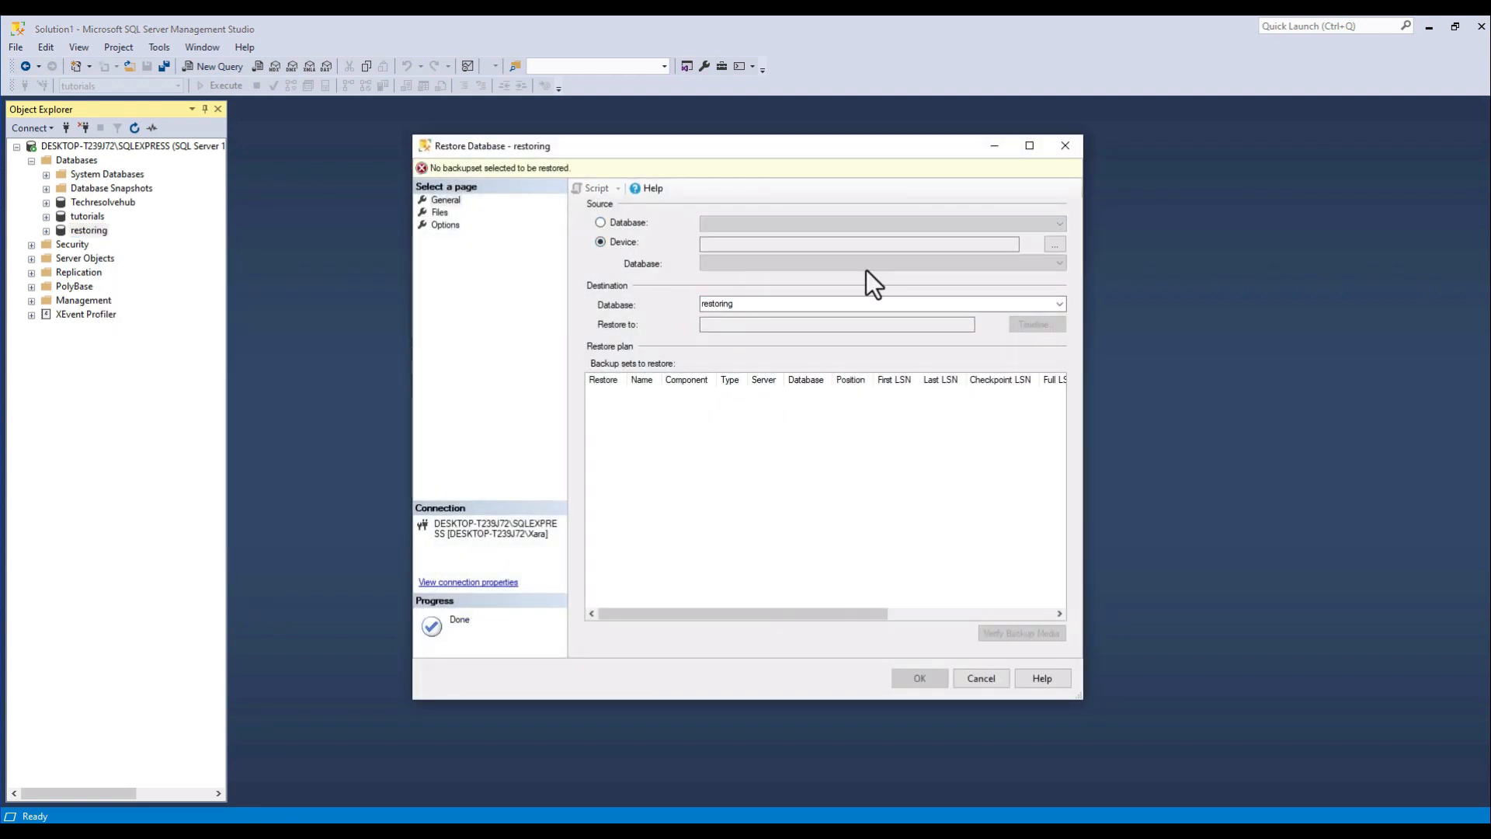
Add the backup file "tutorials 26082023.bak" from C:\SQL backups as the backup media for the restore.
click(1056, 250)
click(881, 382)
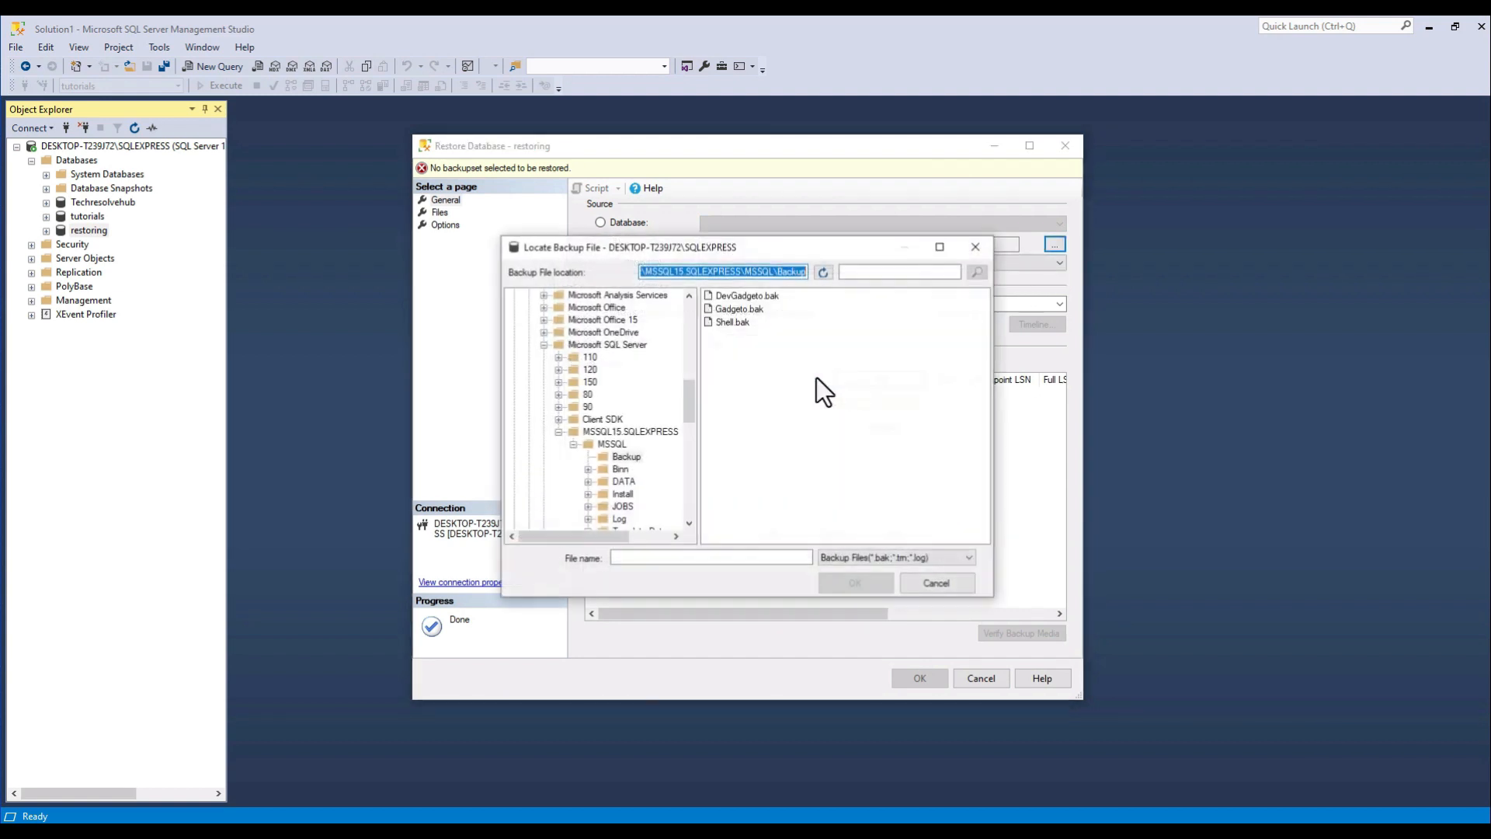
click(543, 345)
scroll(626, 382, up, 10)
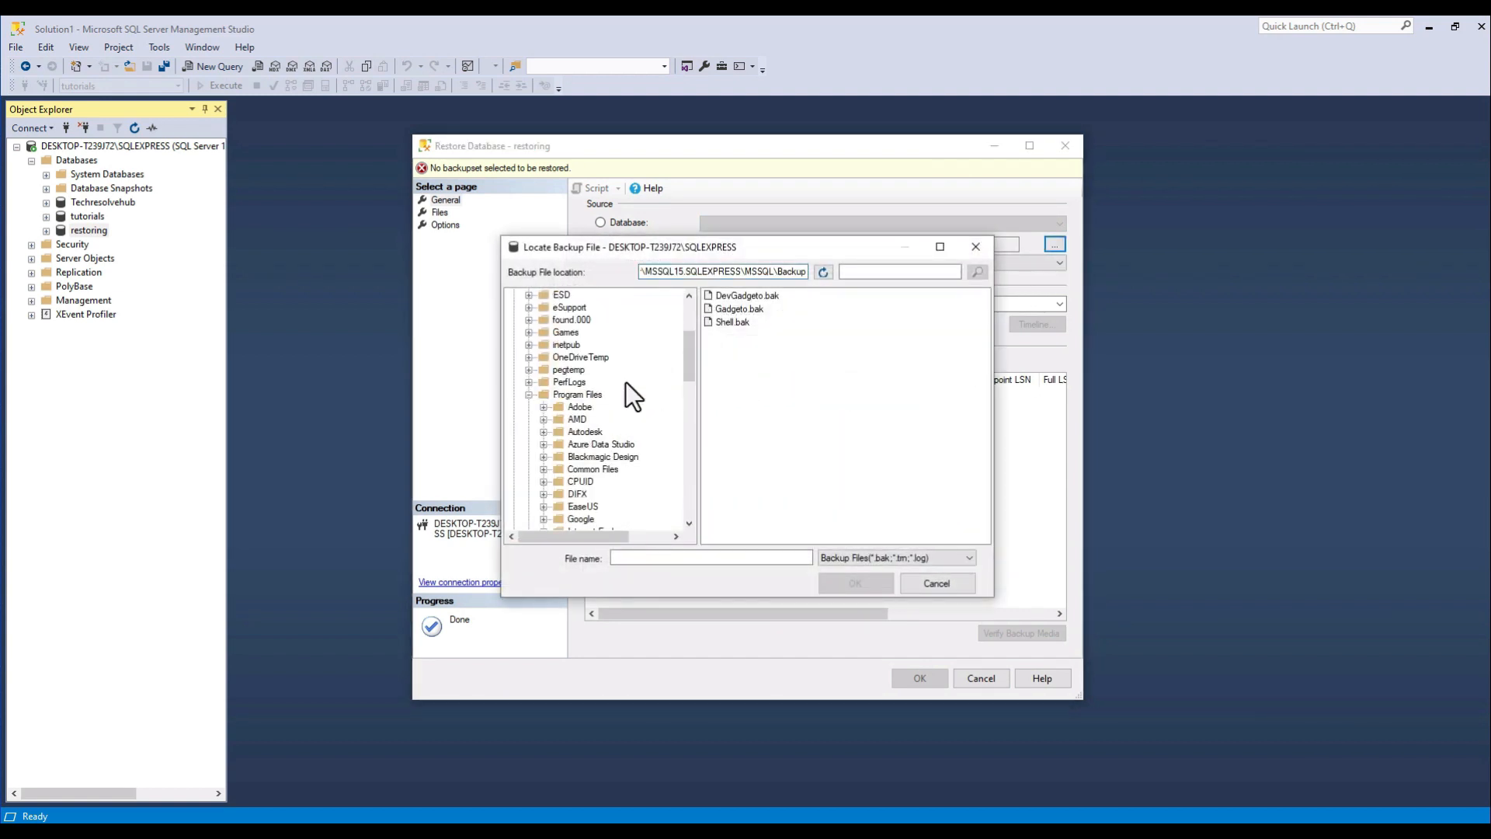
click(530, 471)
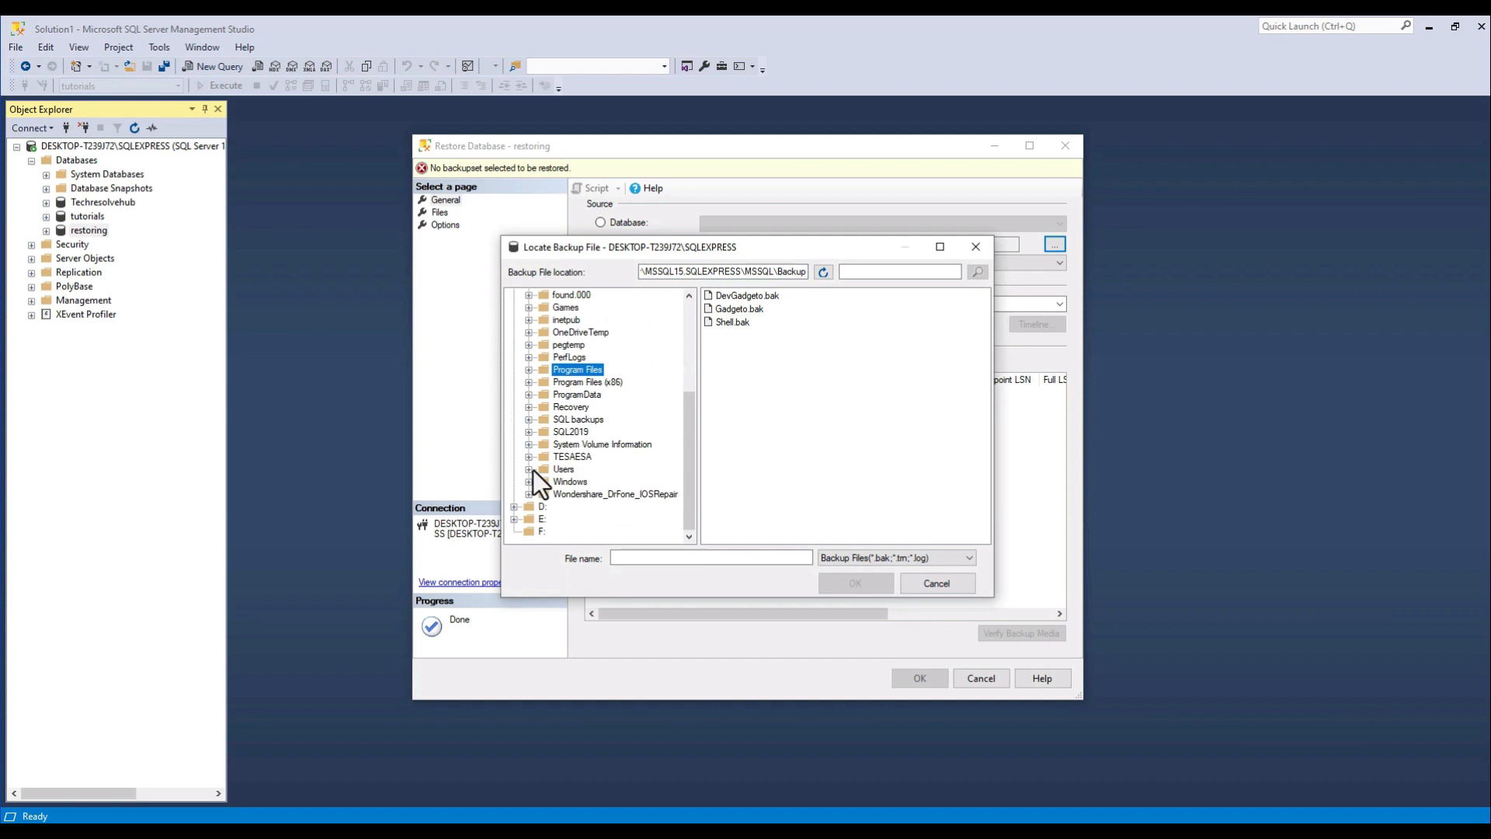
click(576, 420)
click(757, 296)
click(849, 585)
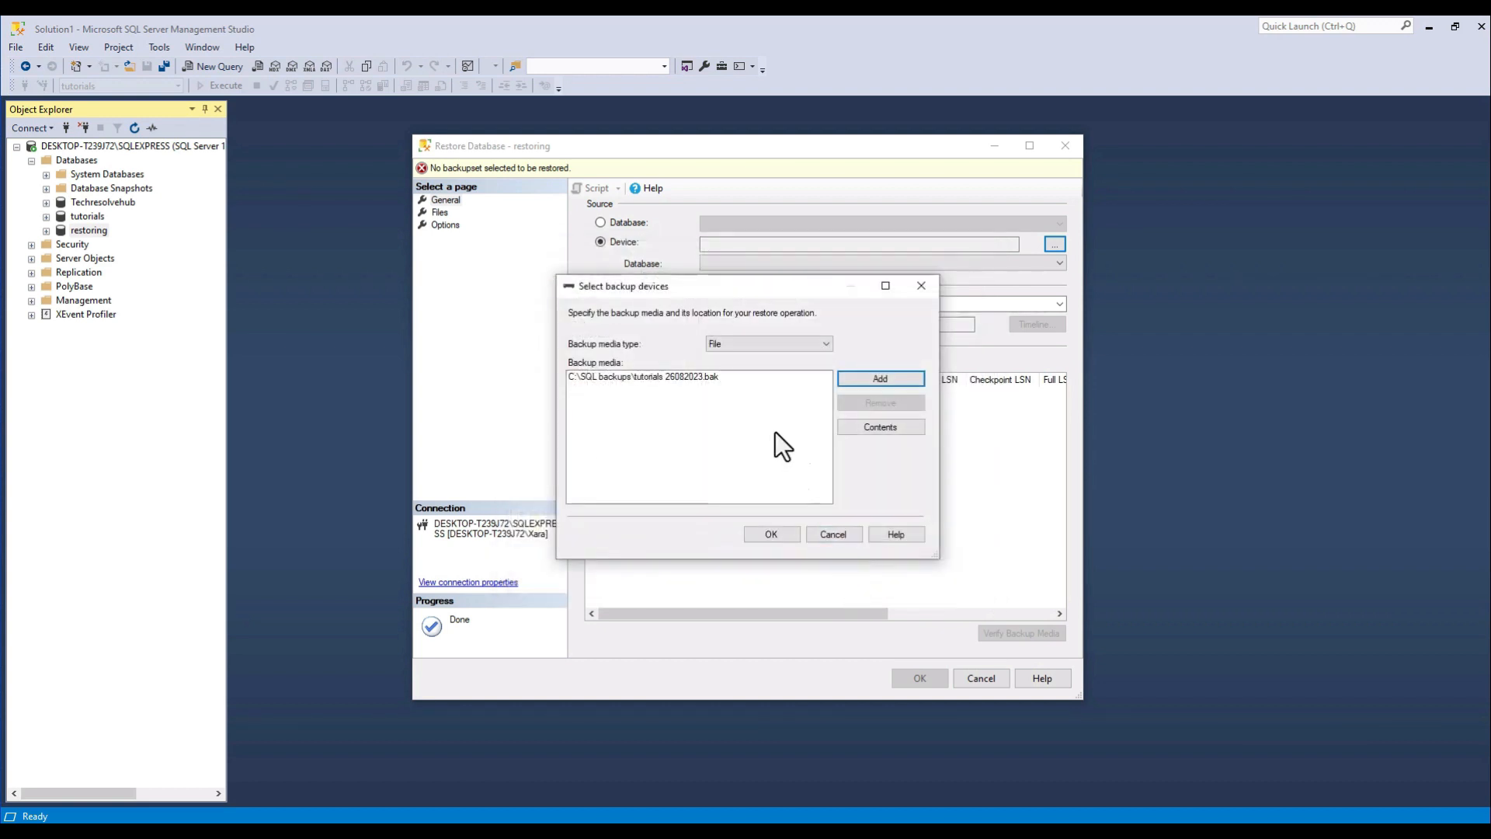
click(772, 536)
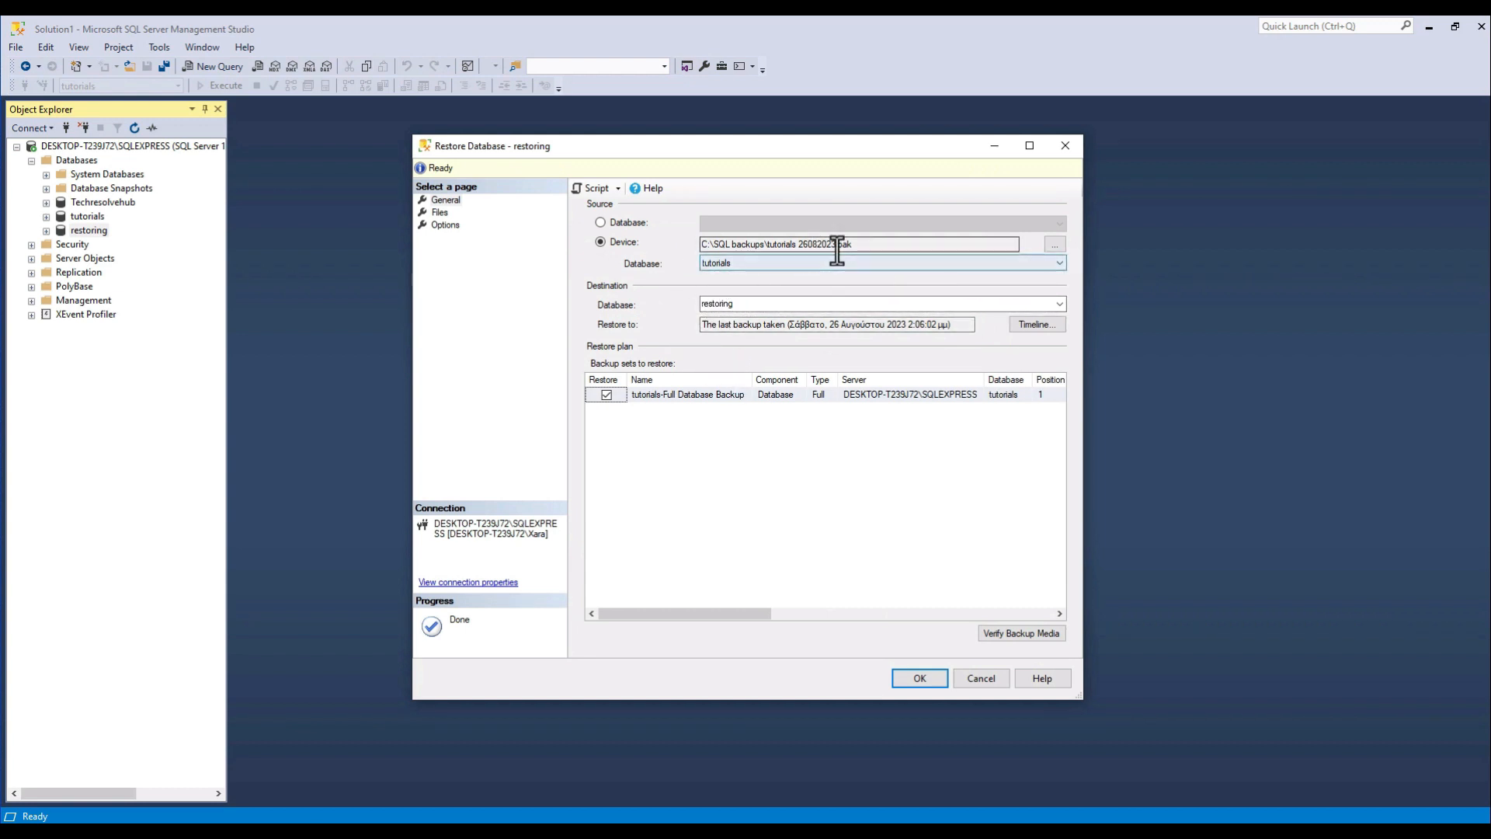
Enable overwriting the existing database (WITH REPLACE) and closing existing connections to the destination database, and run the restore into restoring.
click(444, 217)
click(443, 224)
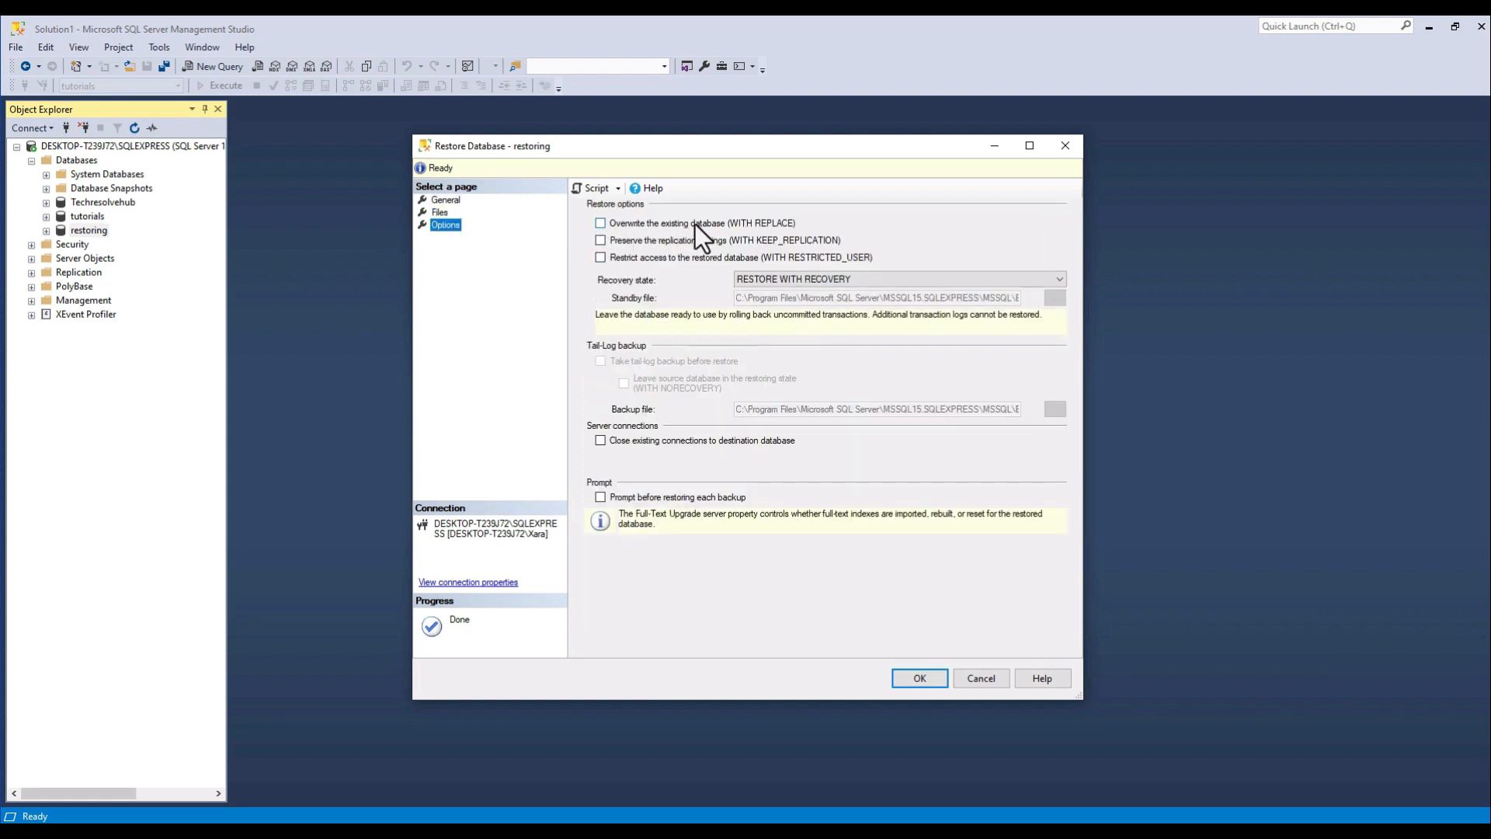
click(602, 224)
click(611, 444)
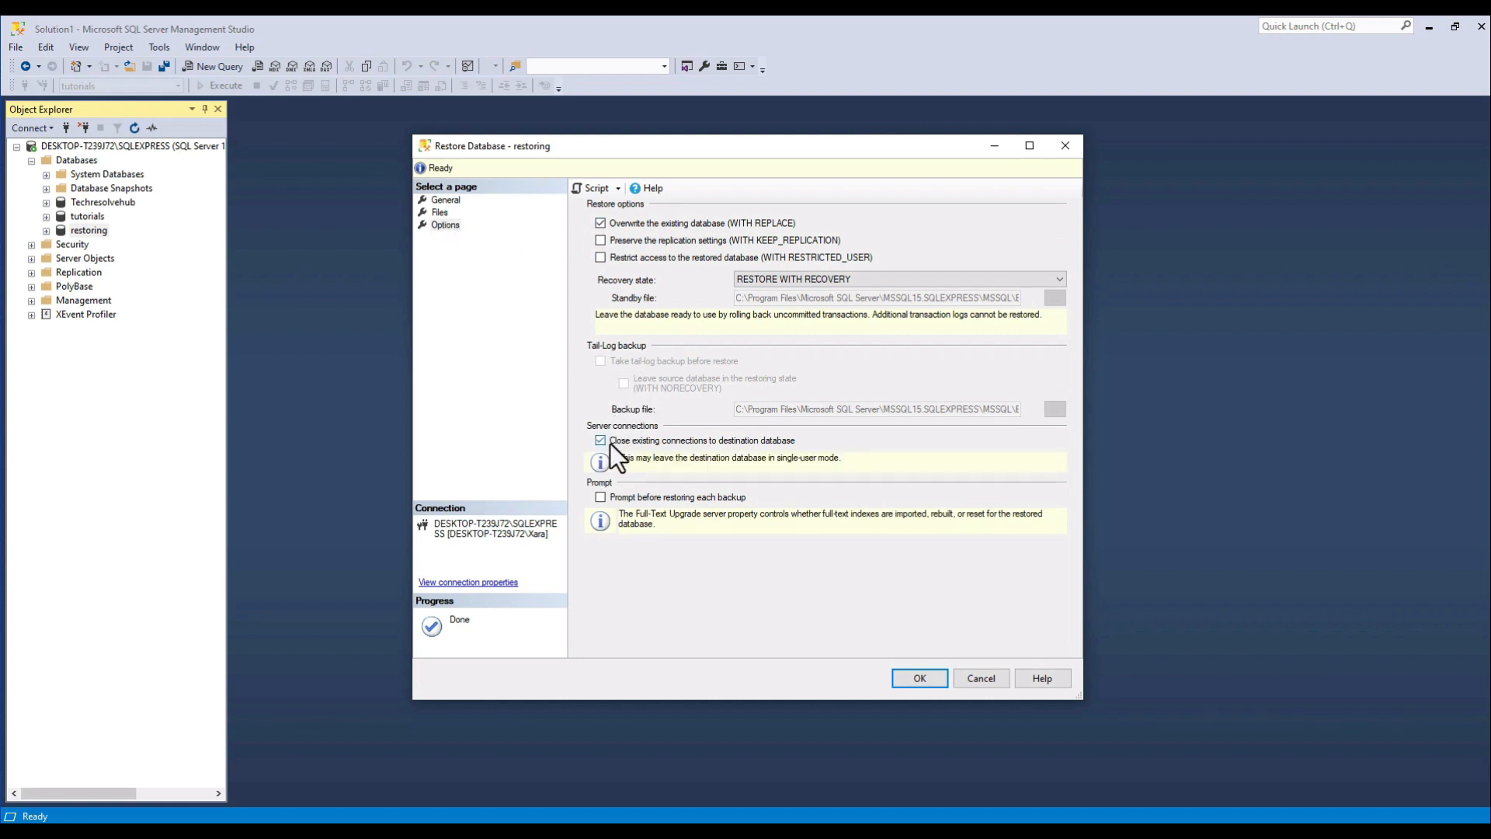
click(448, 199)
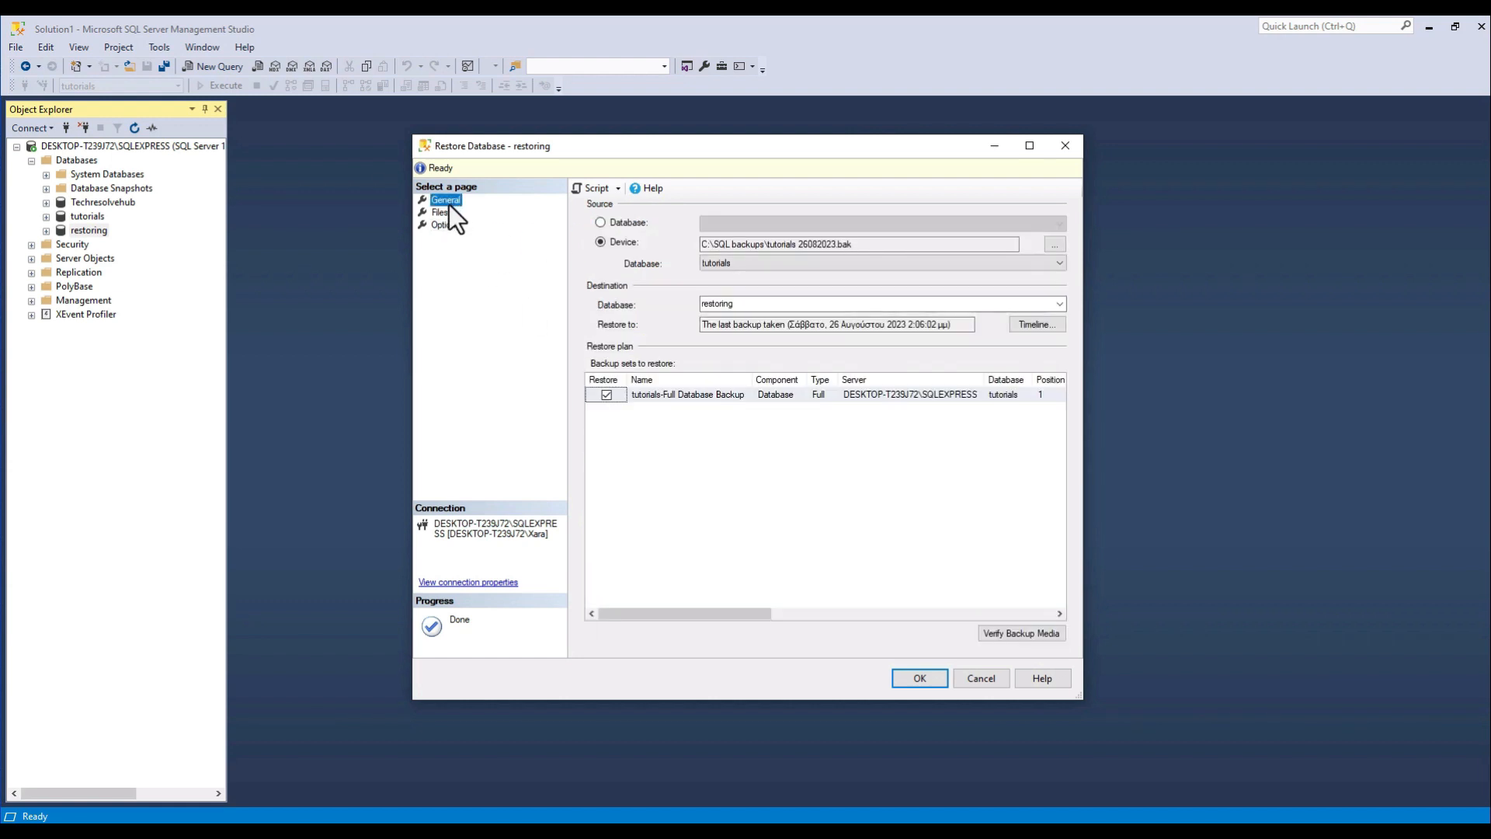
click(918, 678)
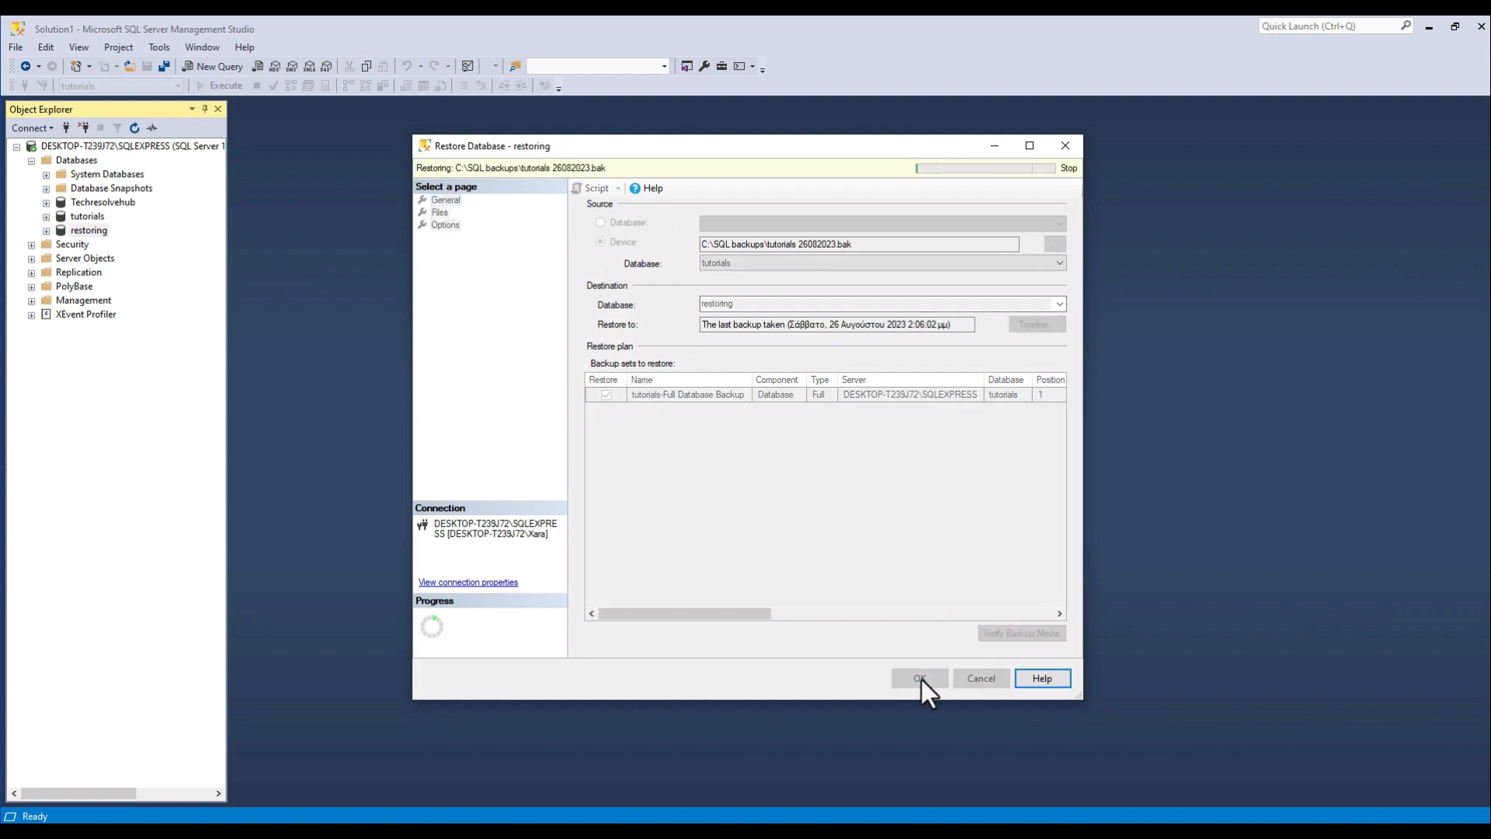
click(833, 483)
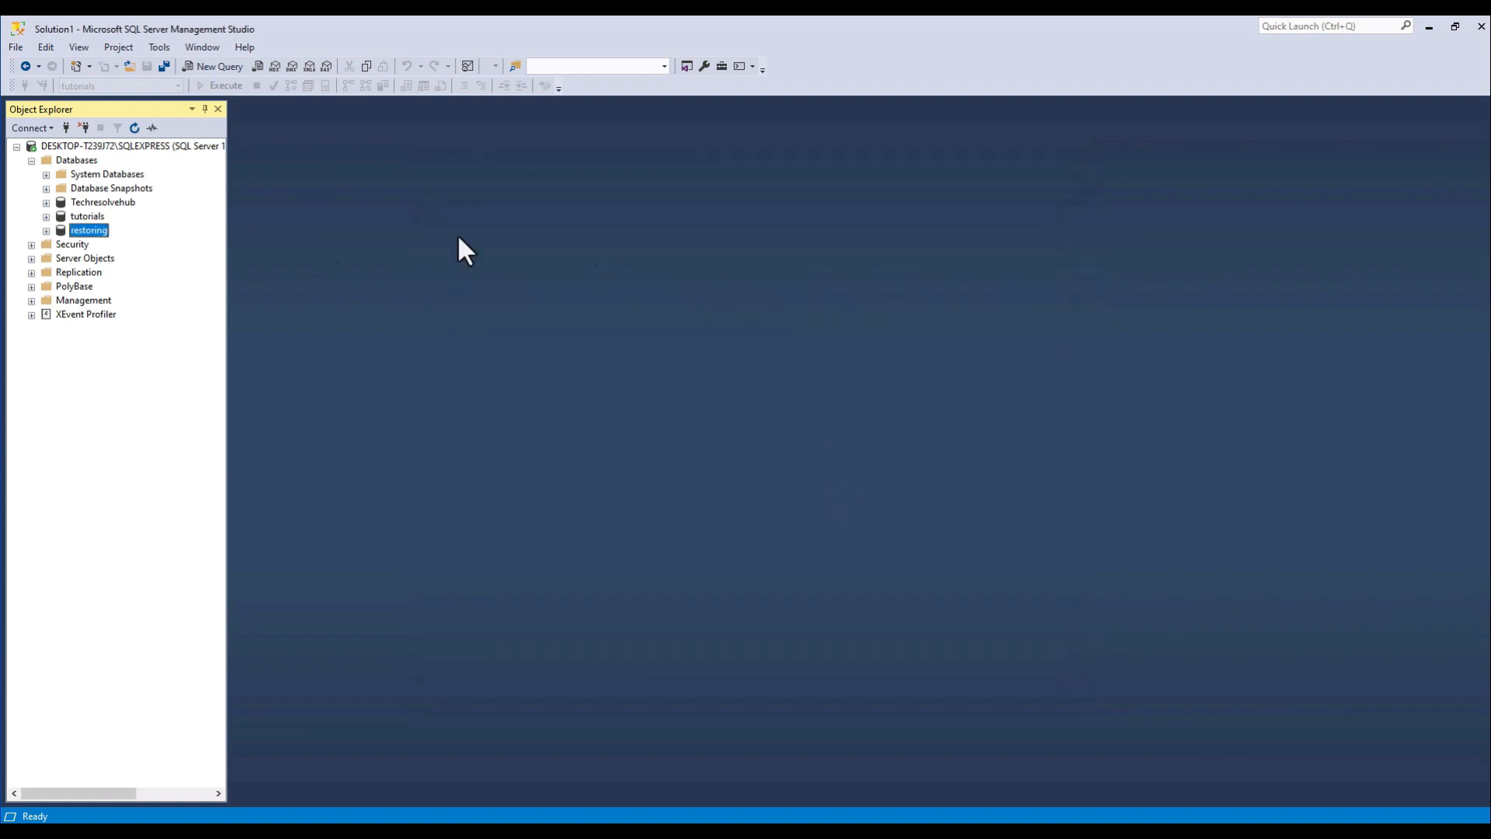
In the restoring database's file properties, change the logical name of the rows data file to "restoring".
right_click(92, 231)
click(144, 475)
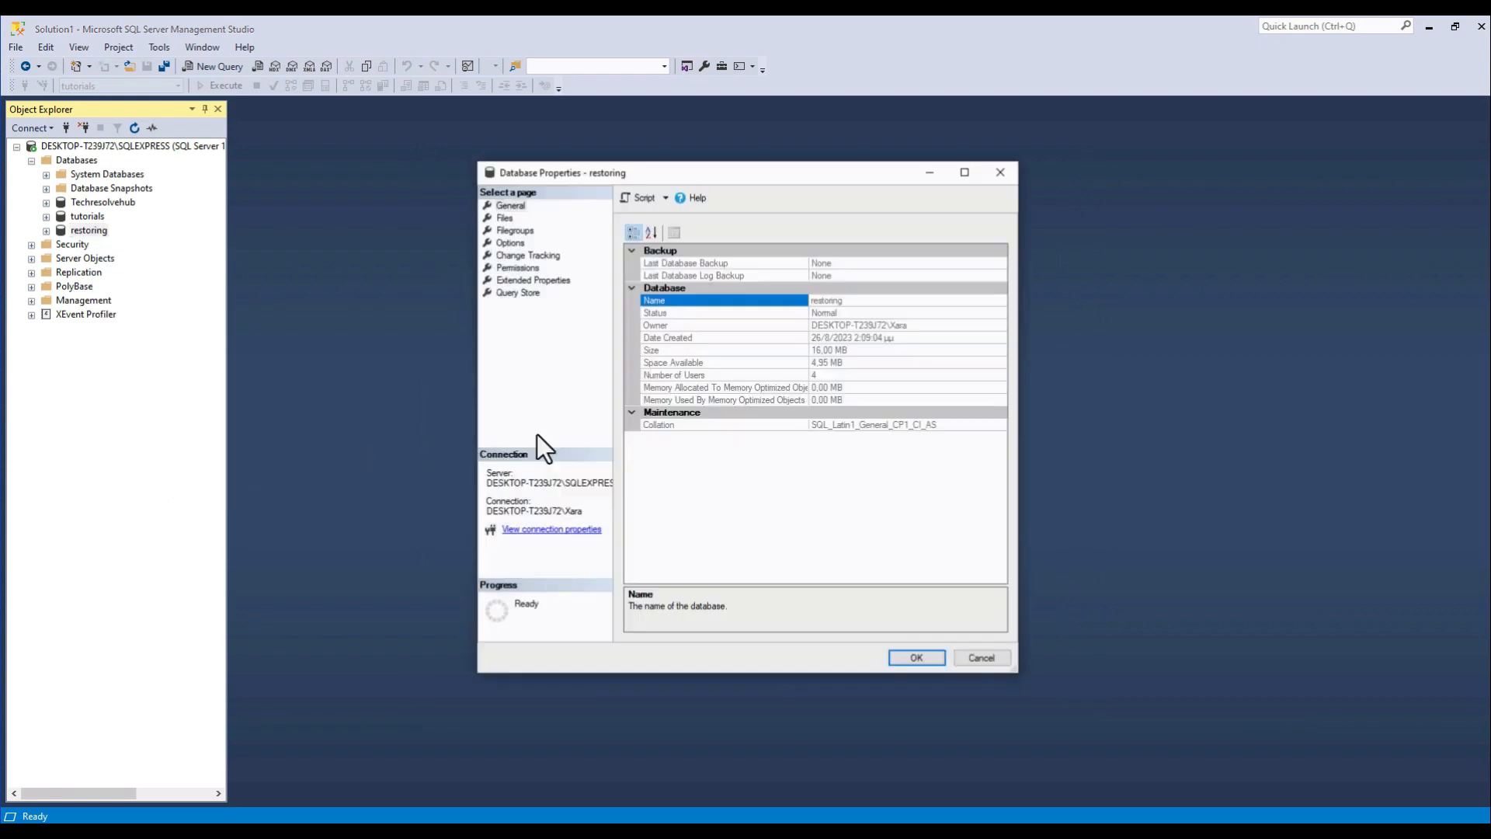
click(505, 219)
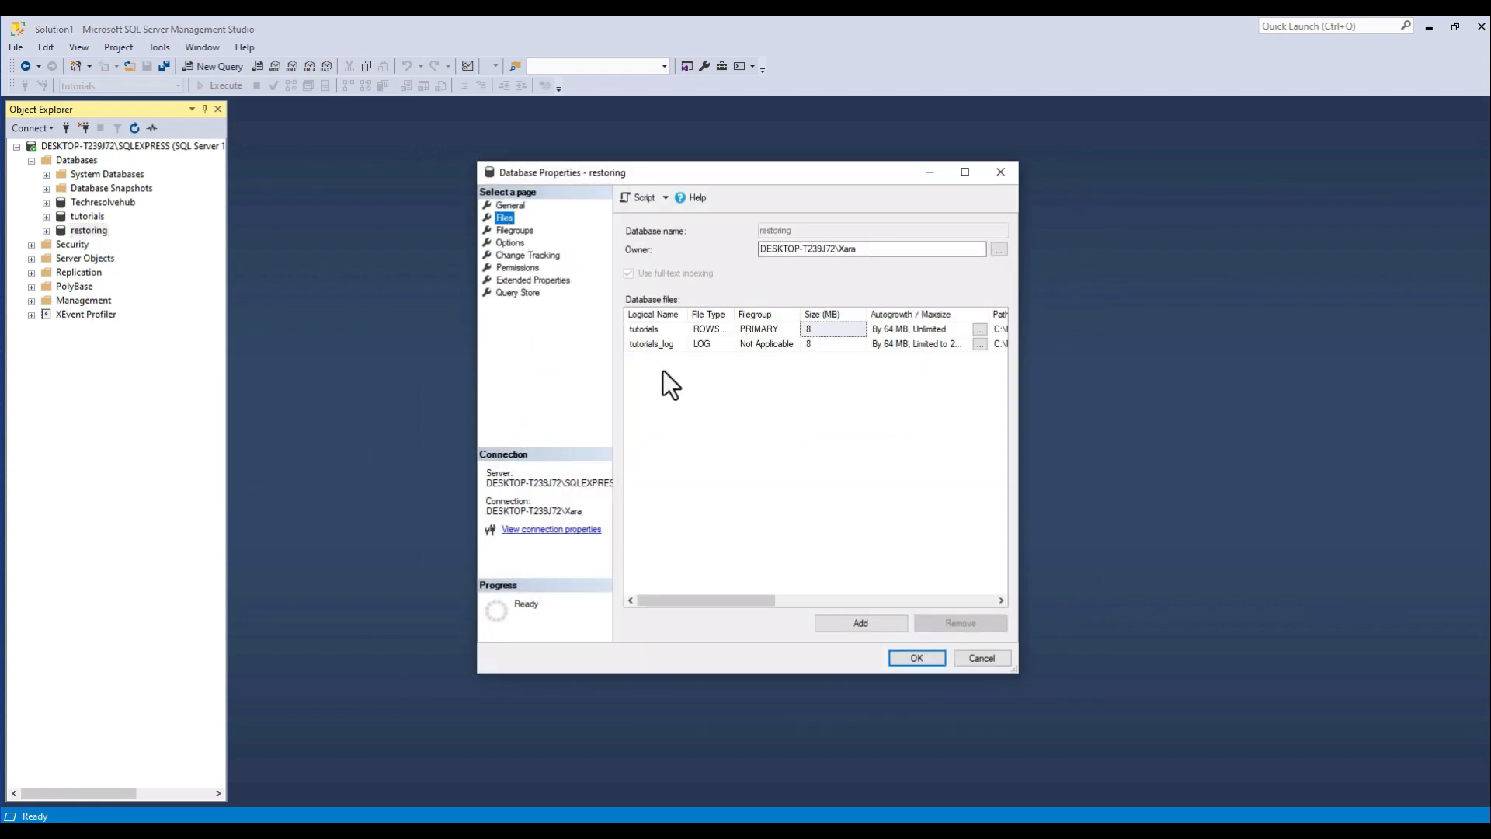
click(664, 331)
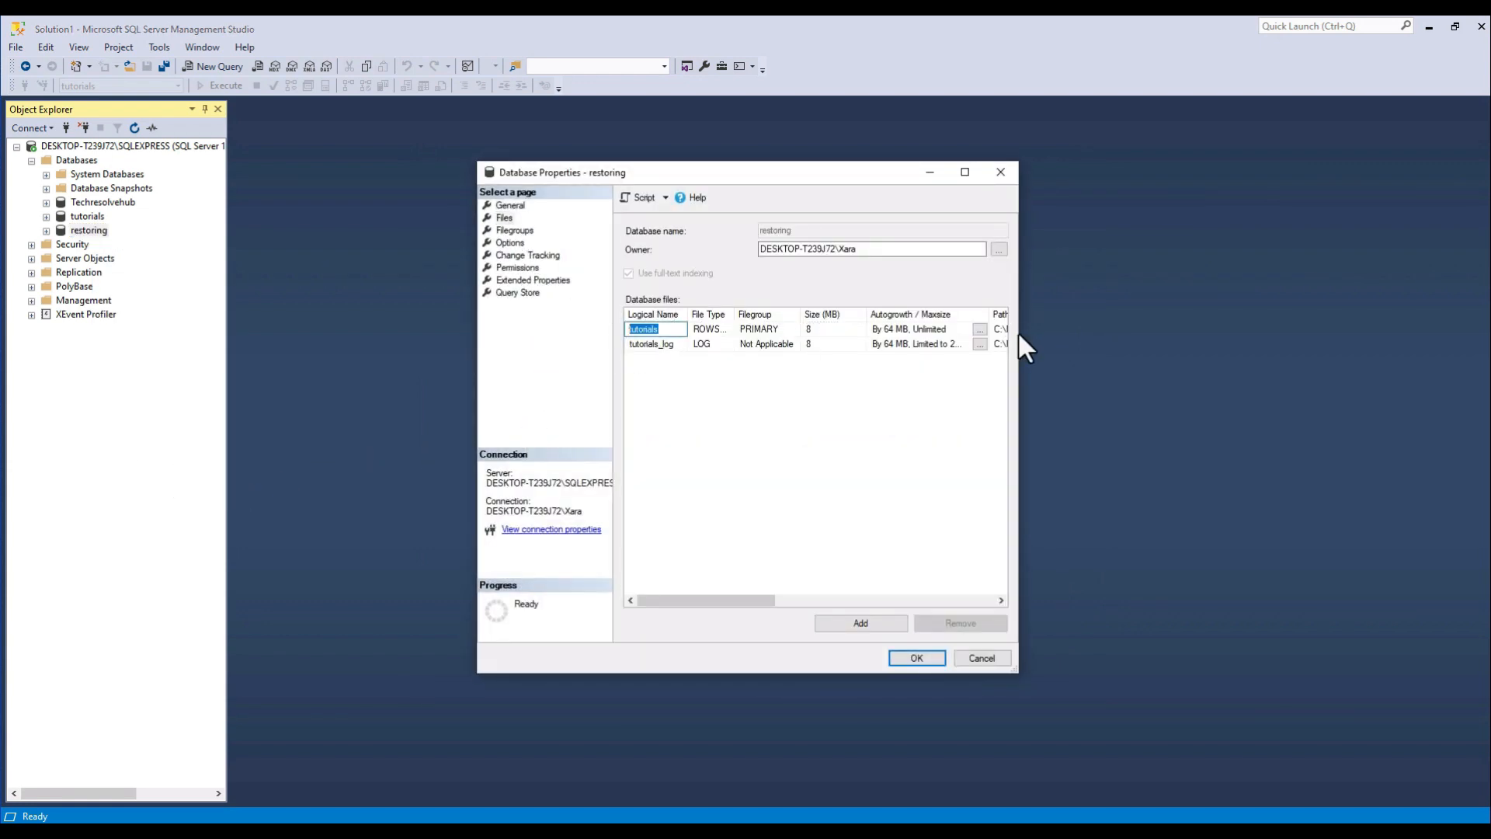
drag(1019, 334, 1465, 333)
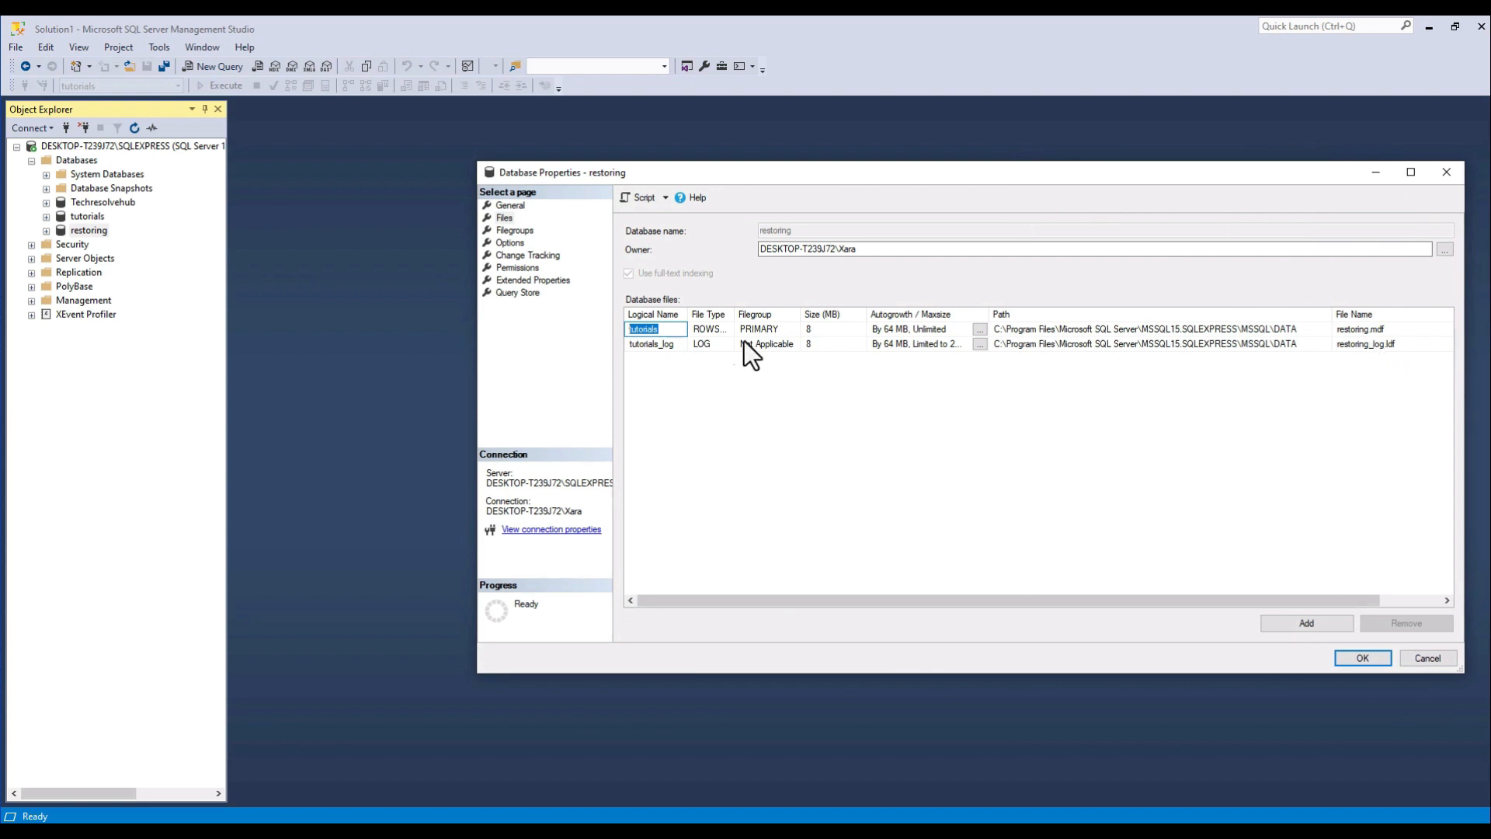
text(restoring)
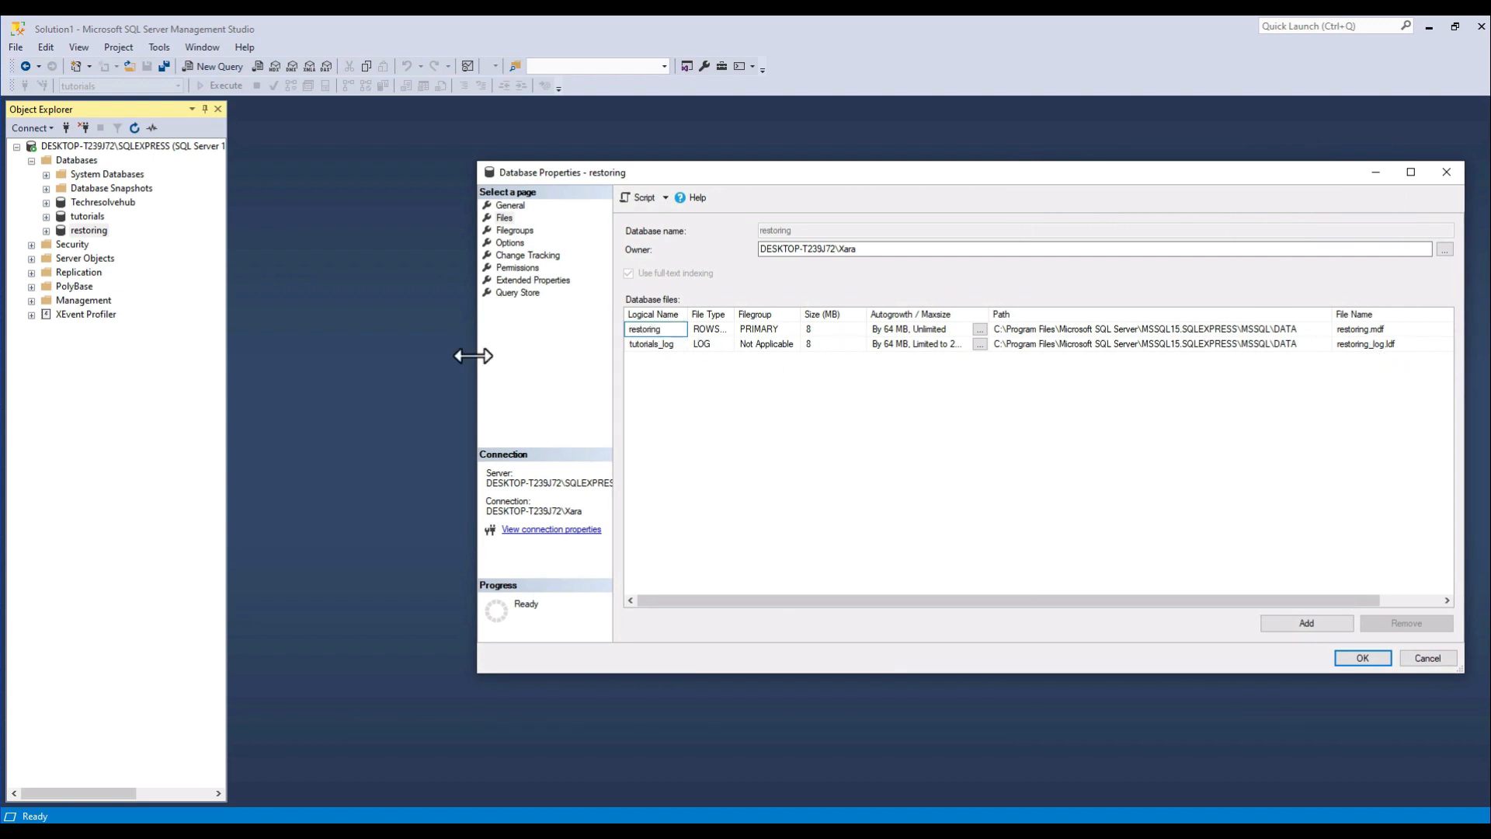
Change the log file's logical name to "restoring_log" and apply the database properties.
click(632, 344)
drag(653, 347, 590, 340)
text(resto)
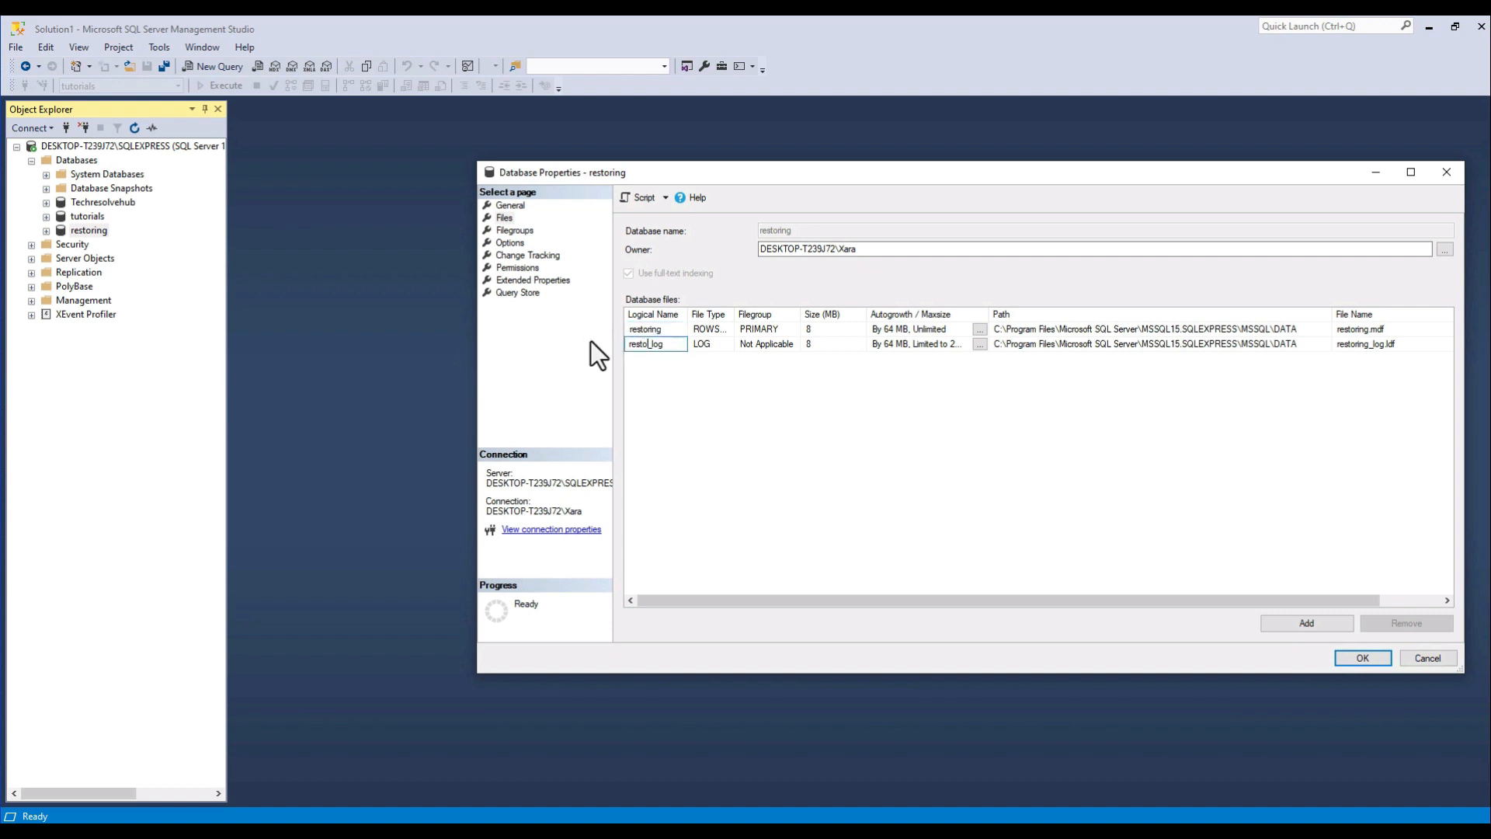
text(ring)
click(1352, 659)
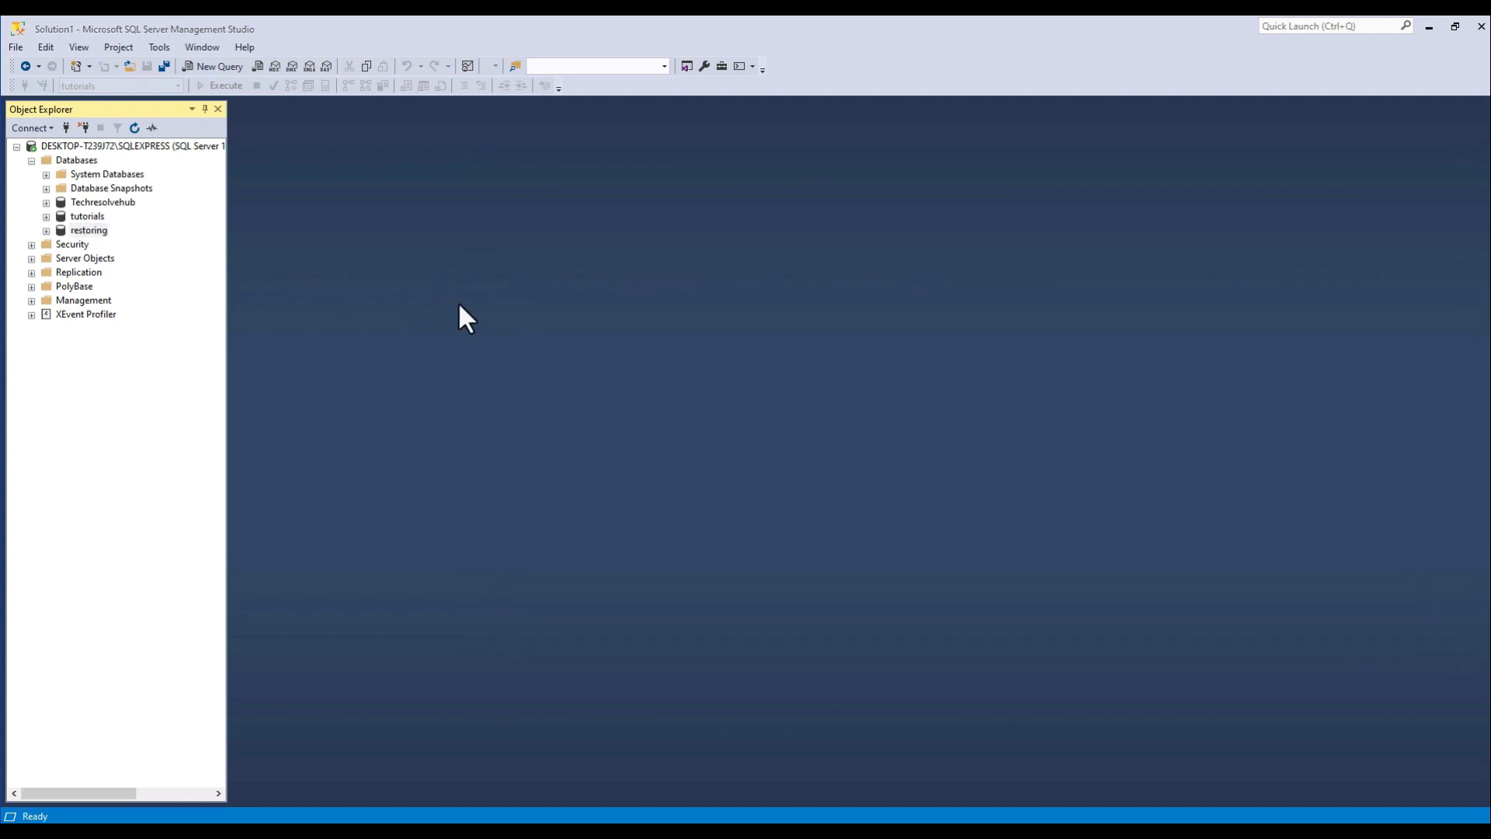
Delete the restoring database with its backup and restore history, closing existing connections.
right_click(90, 232)
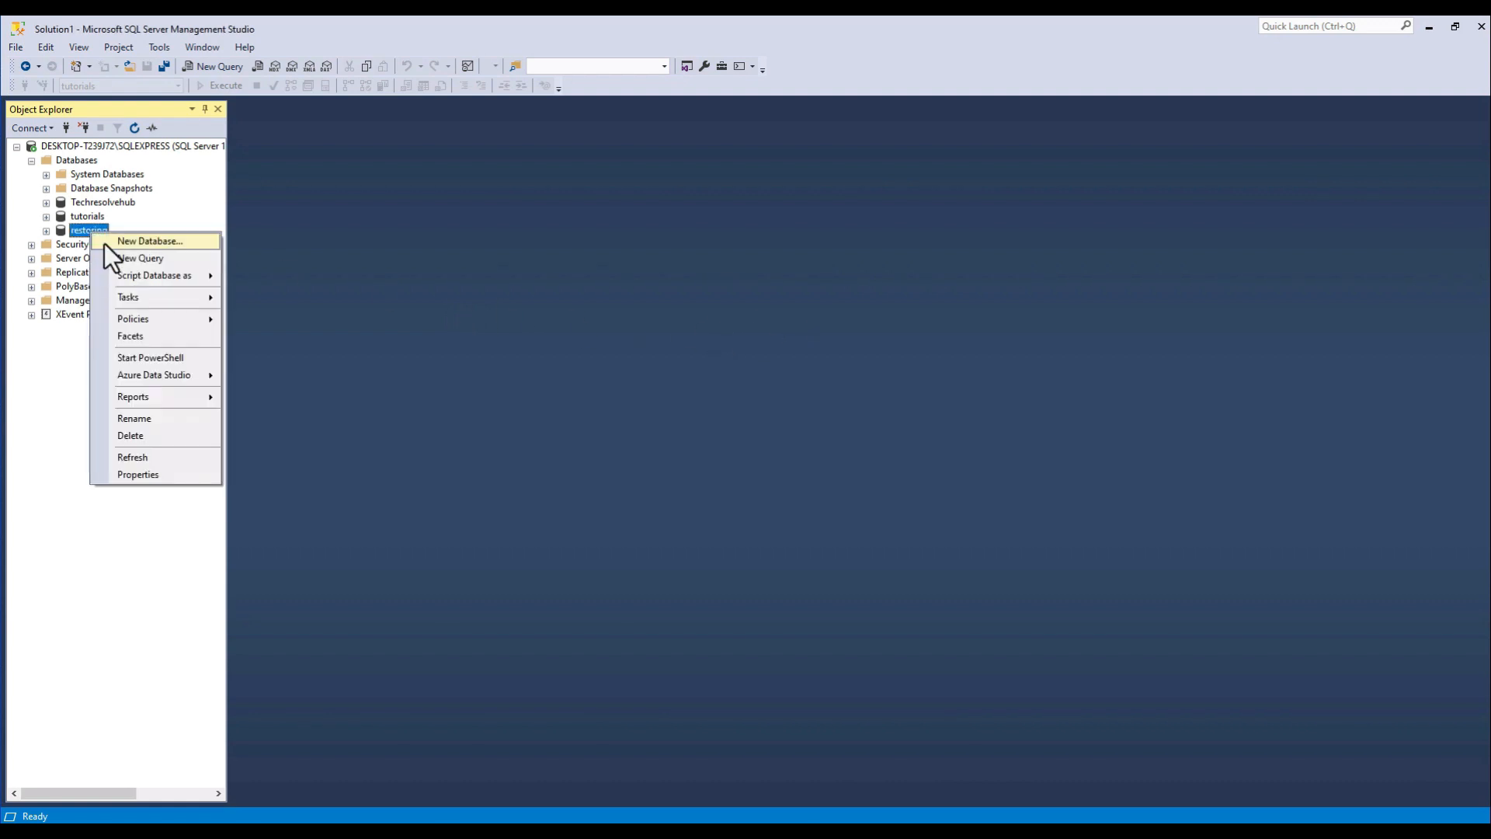
click(154, 436)
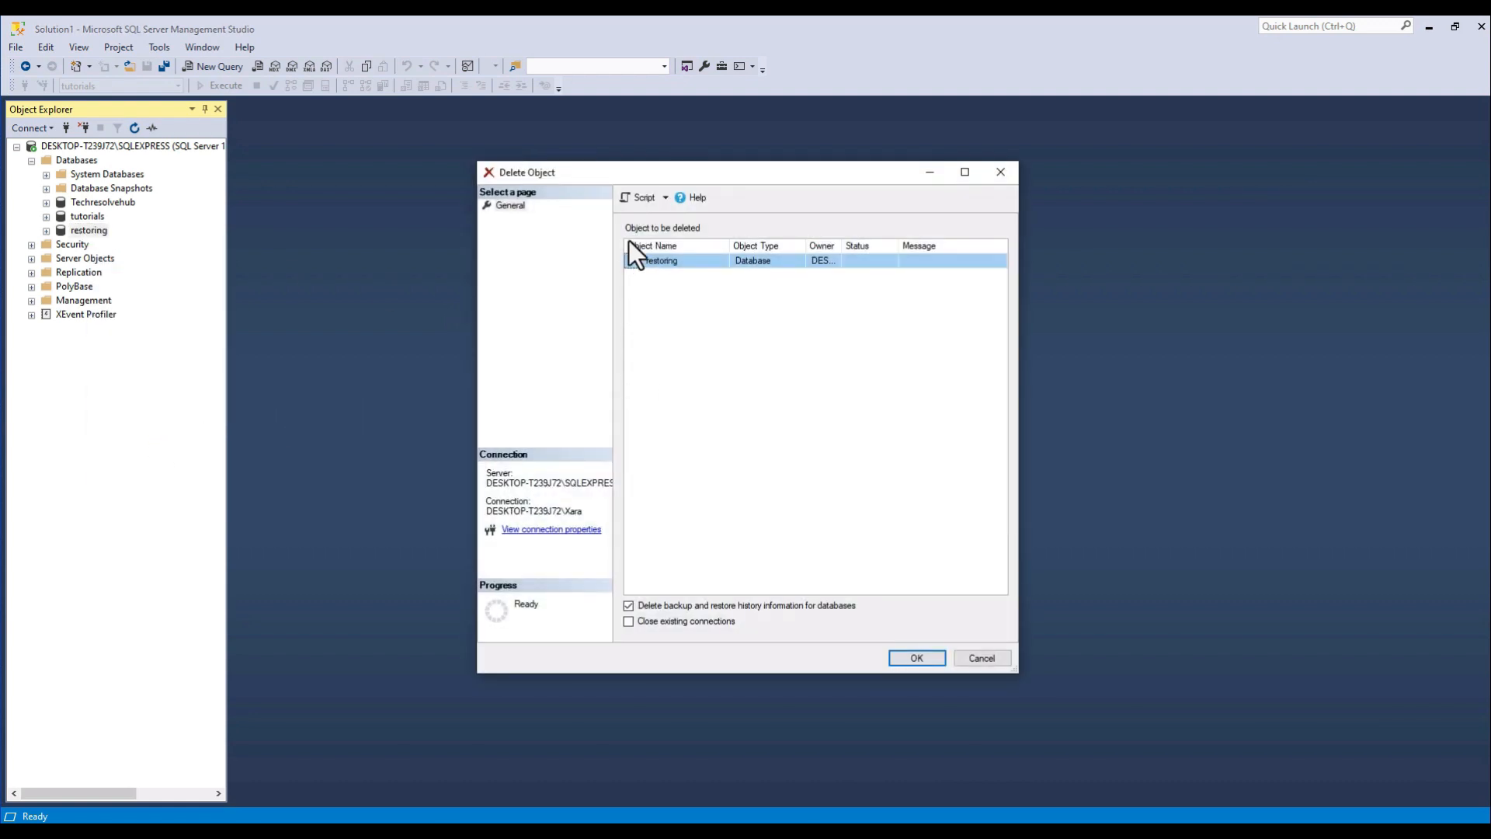
click(703, 622)
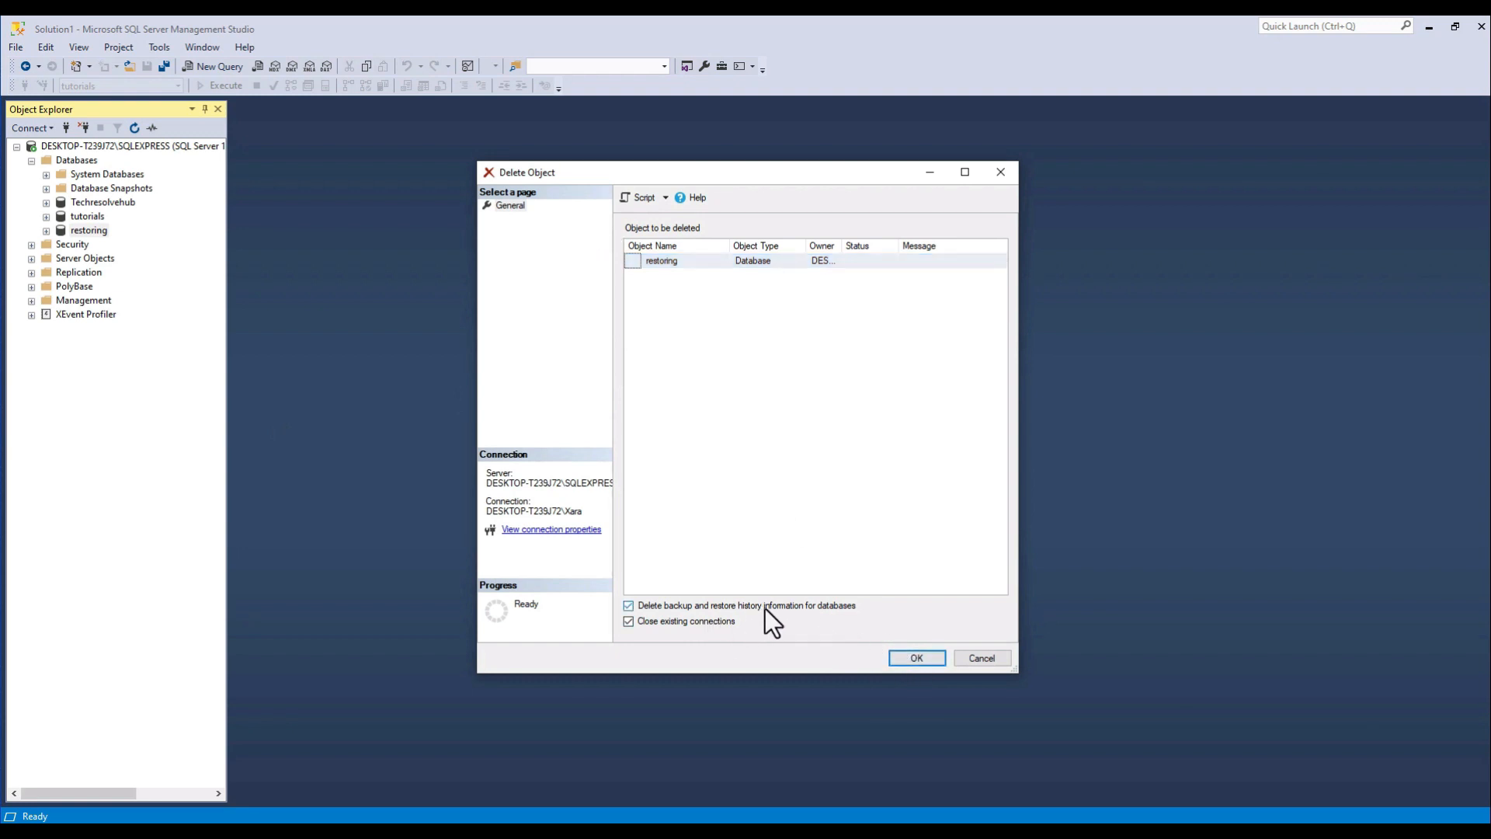
click(916, 659)
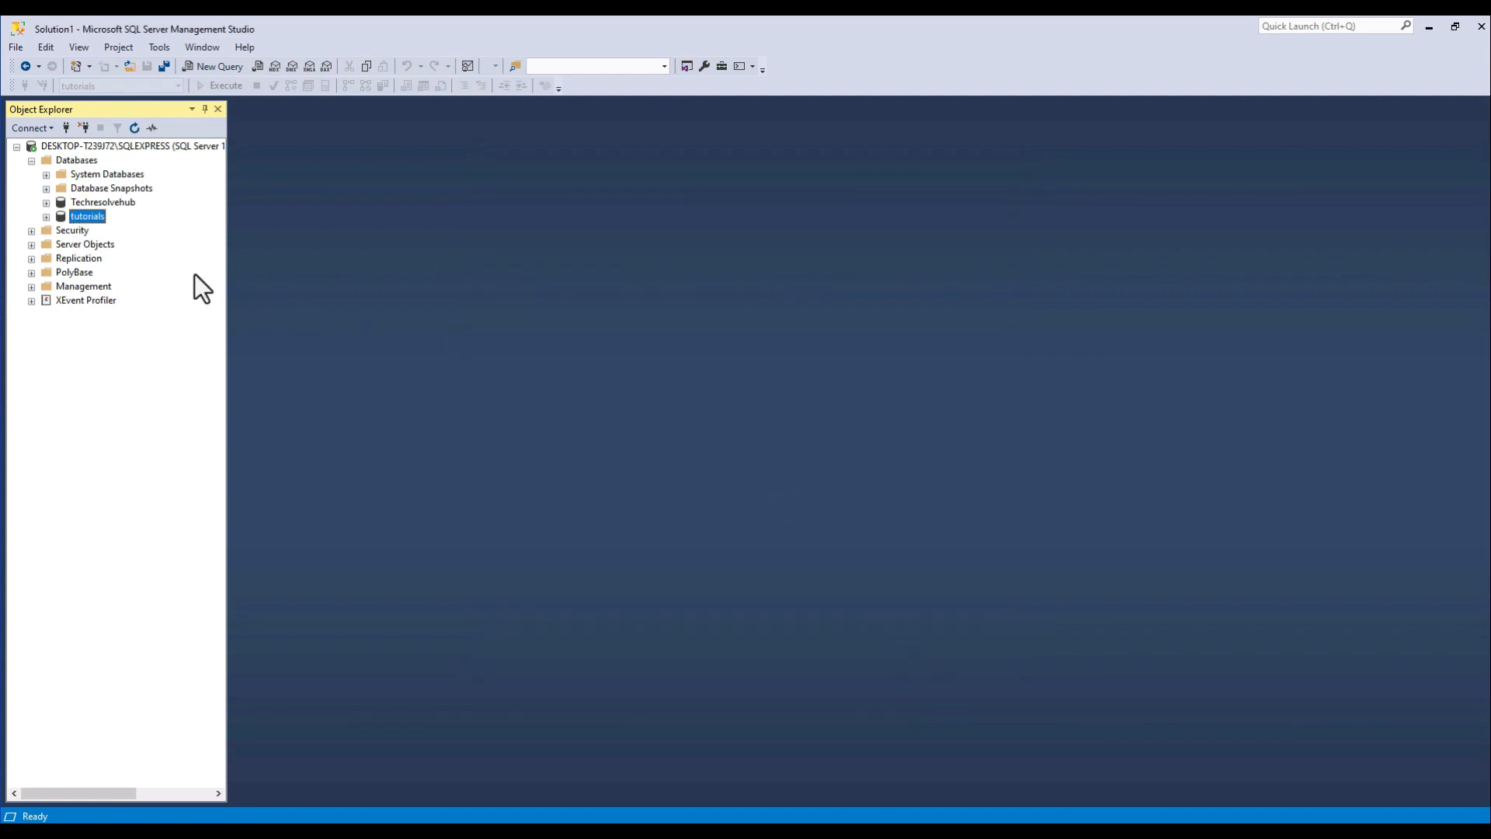